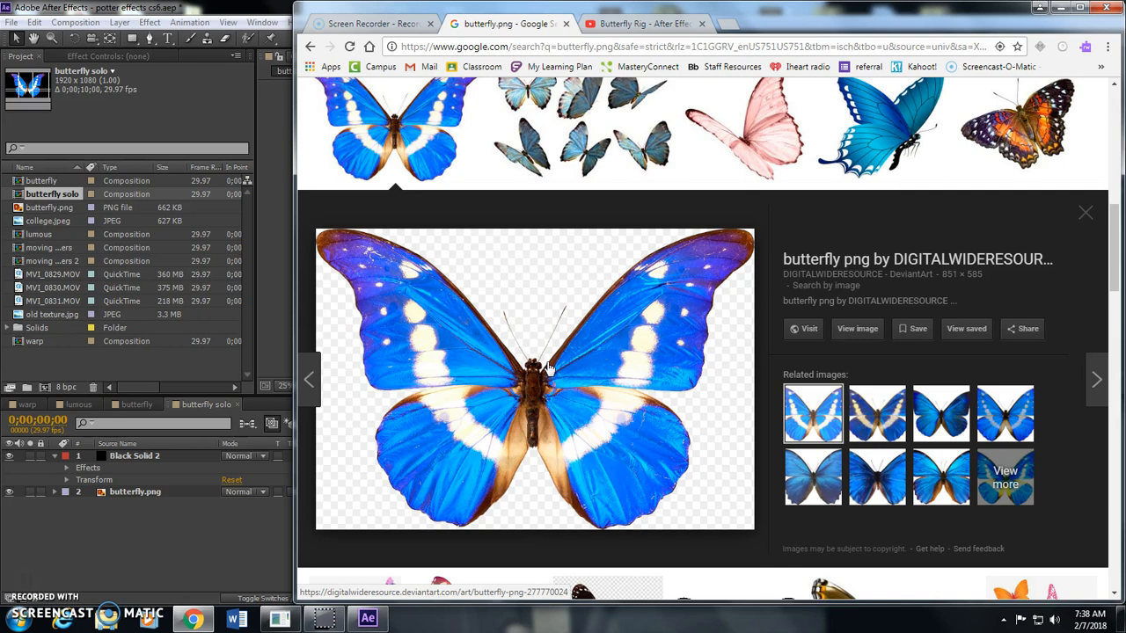
- Switch from the butterfly image search in the browser to the butterfly solo composition in After Effects
right_click(526, 330)
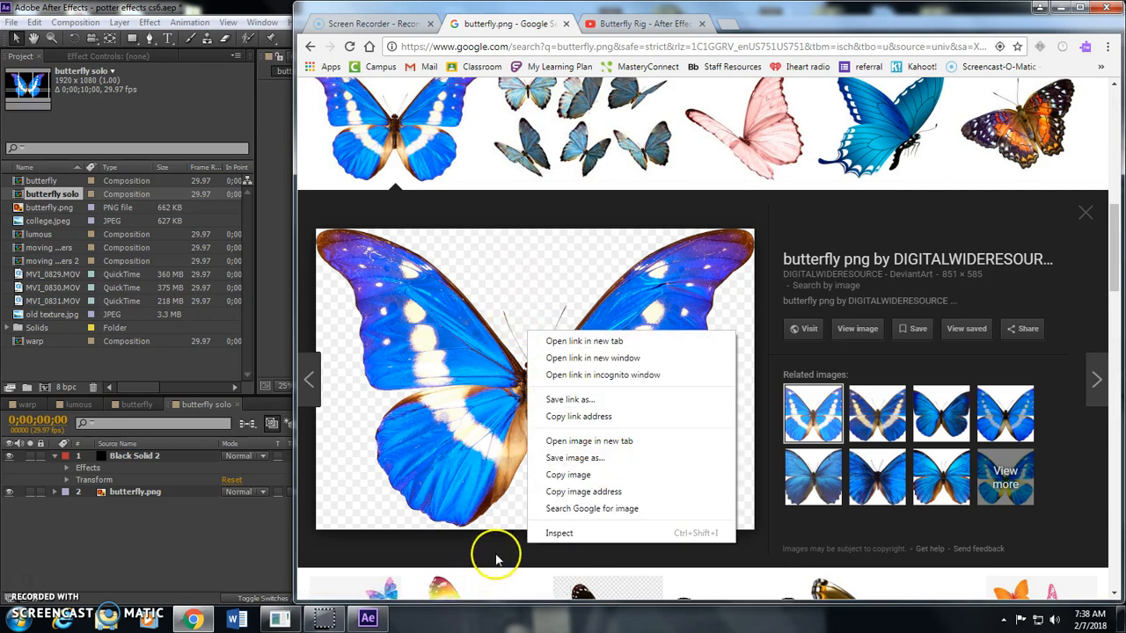
click(610, 573)
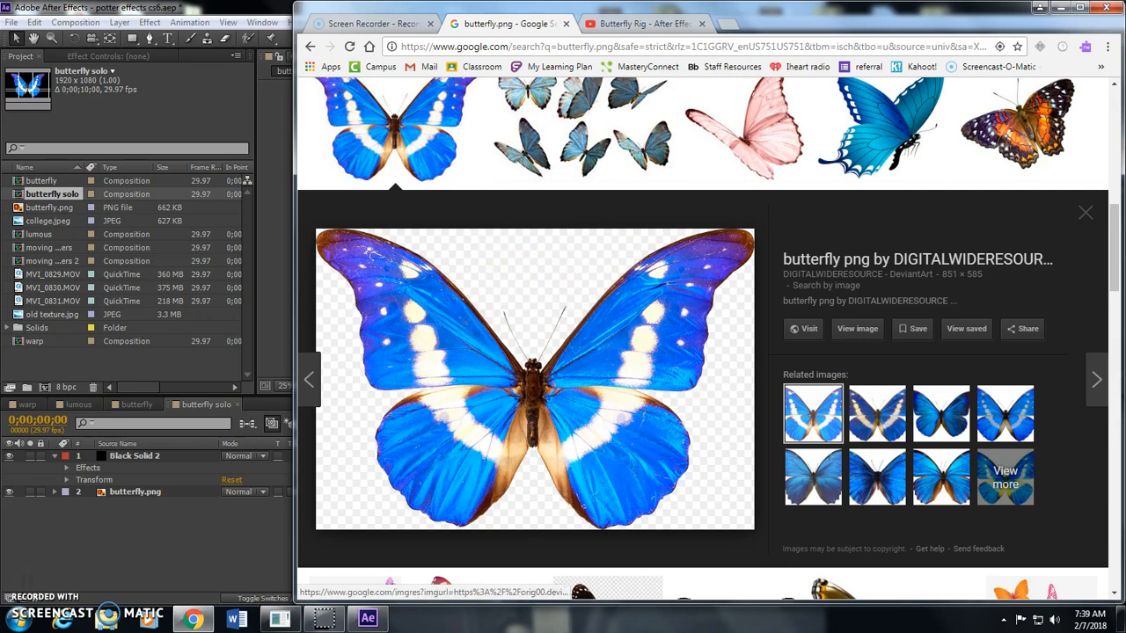
key(alt+Tab)
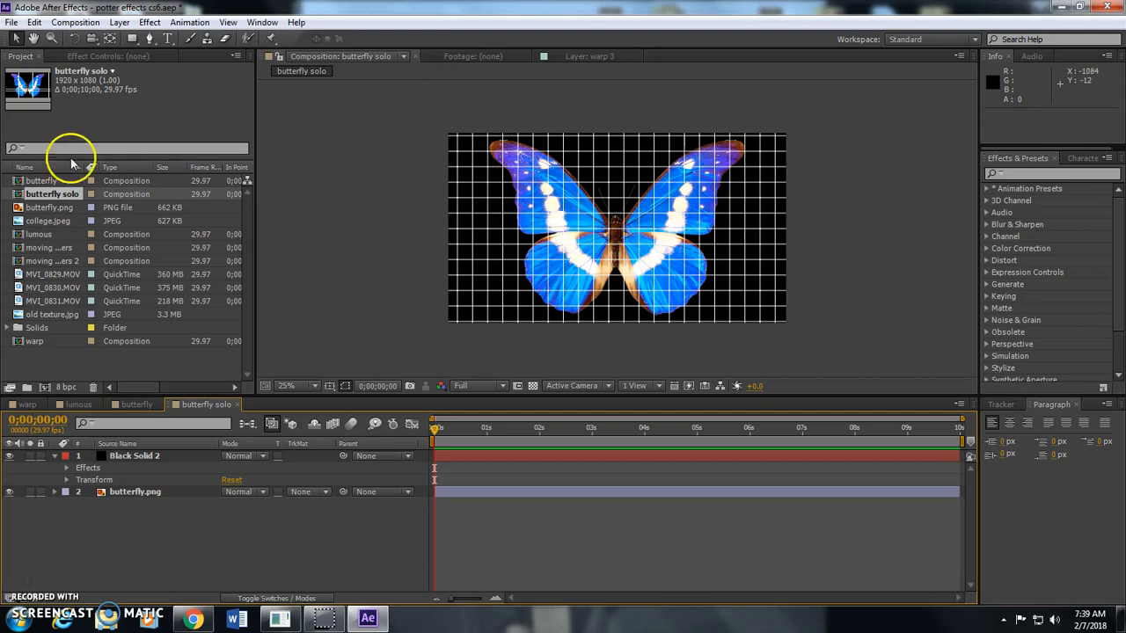
right_click(155, 361)
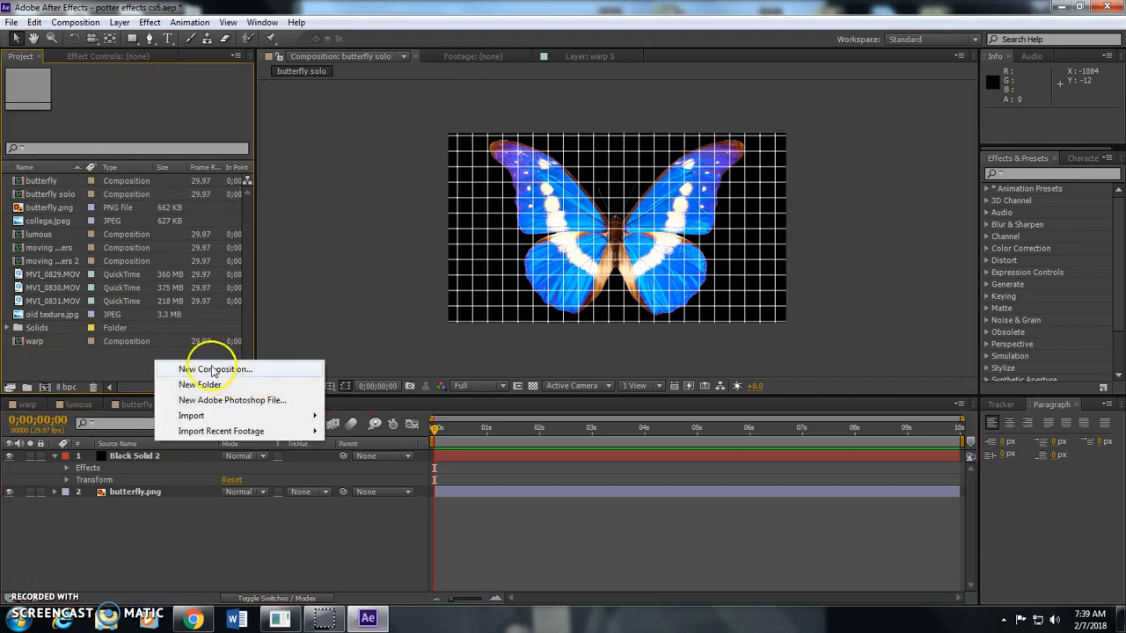
click(89, 362)
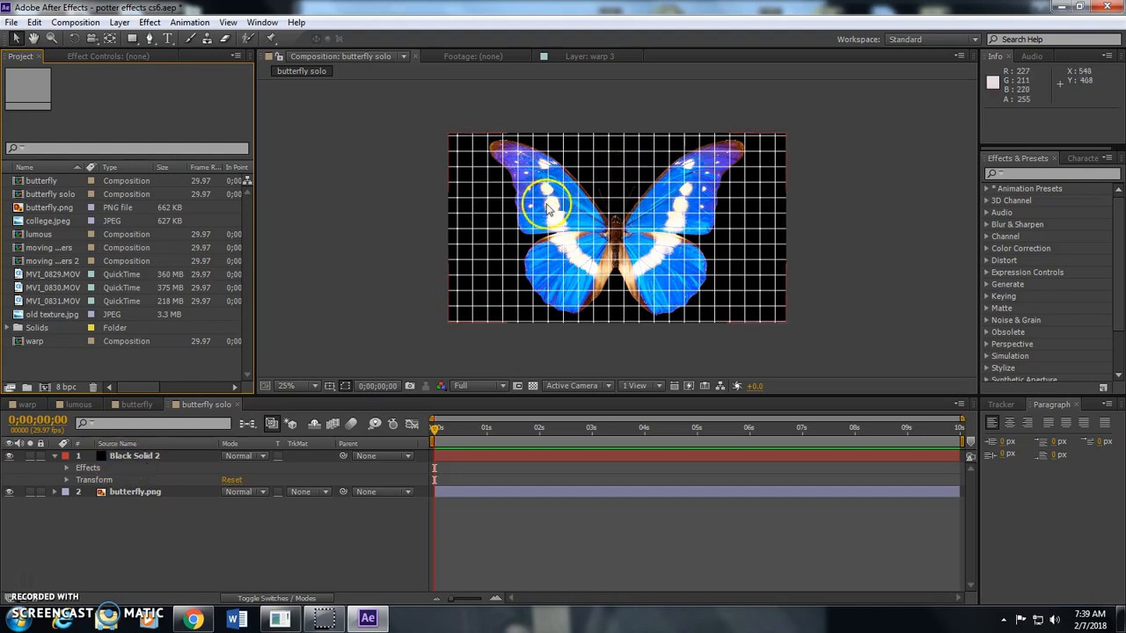
- Delete the Black Solid 2 layer and create a new solid named grid in the butterfly solo composition
click(132, 455)
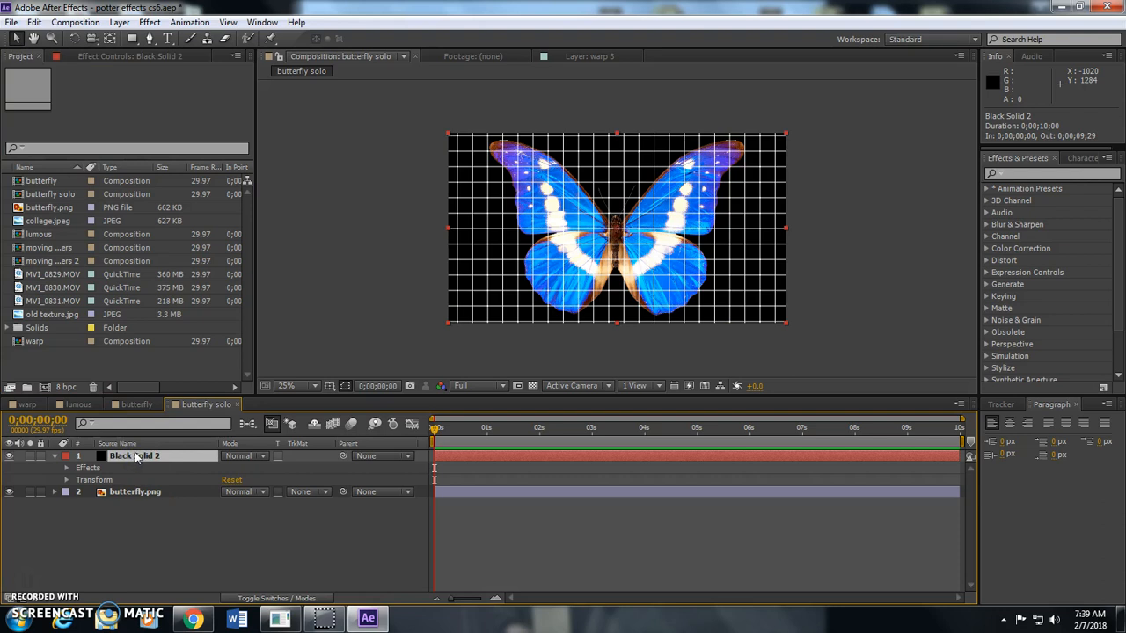
key(Delete)
right_click(109, 503)
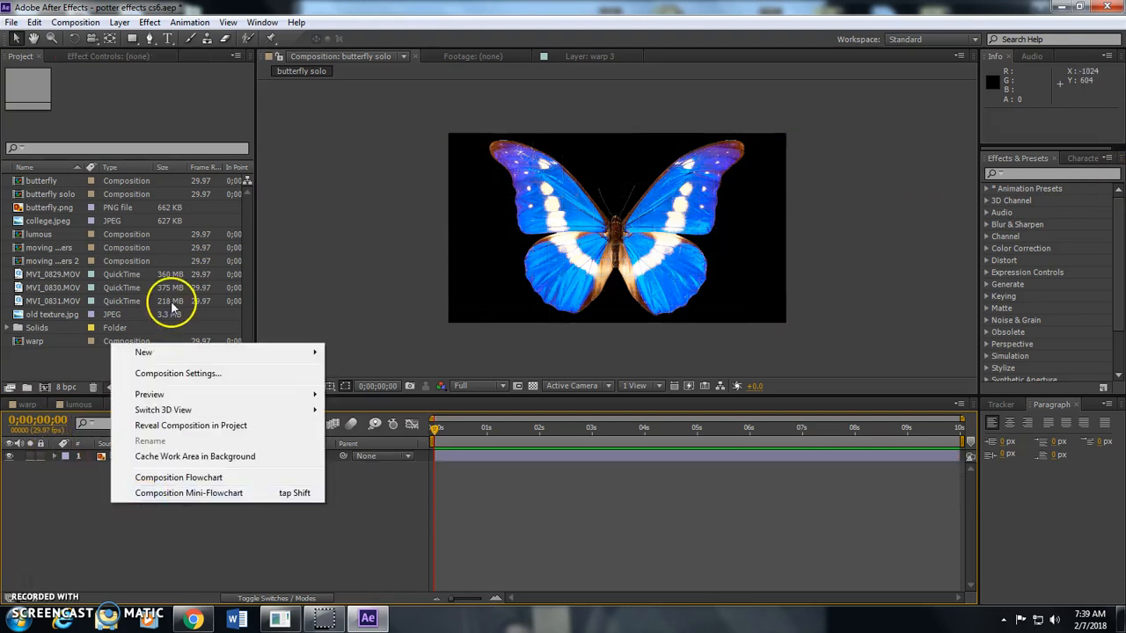
mouse_move(174, 354)
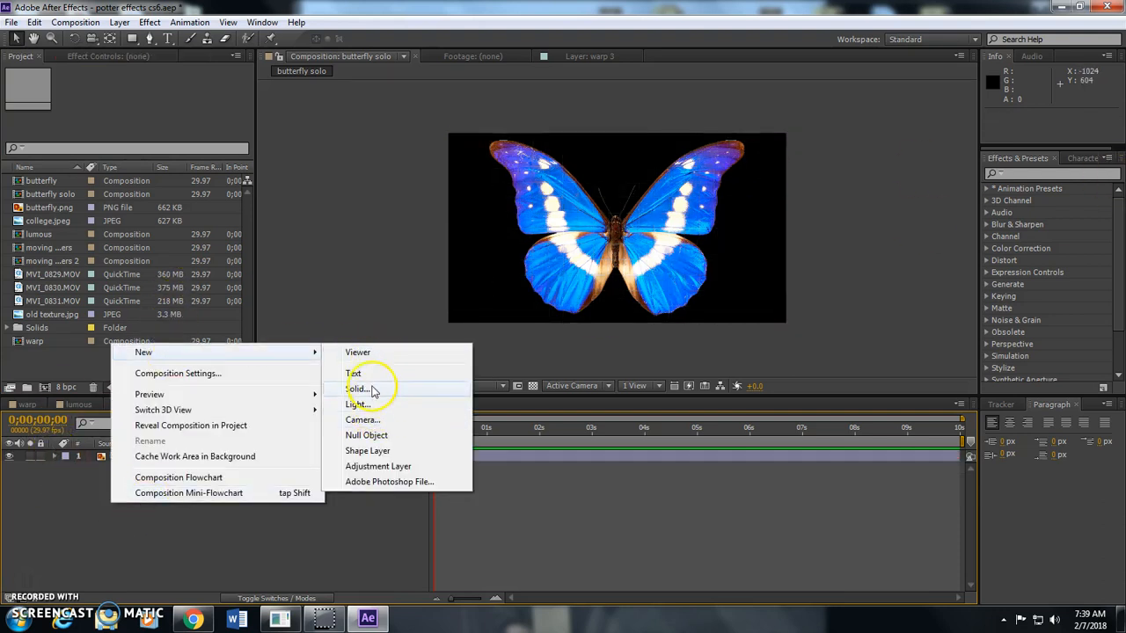
click(371, 388)
text(grid)
key(Return)
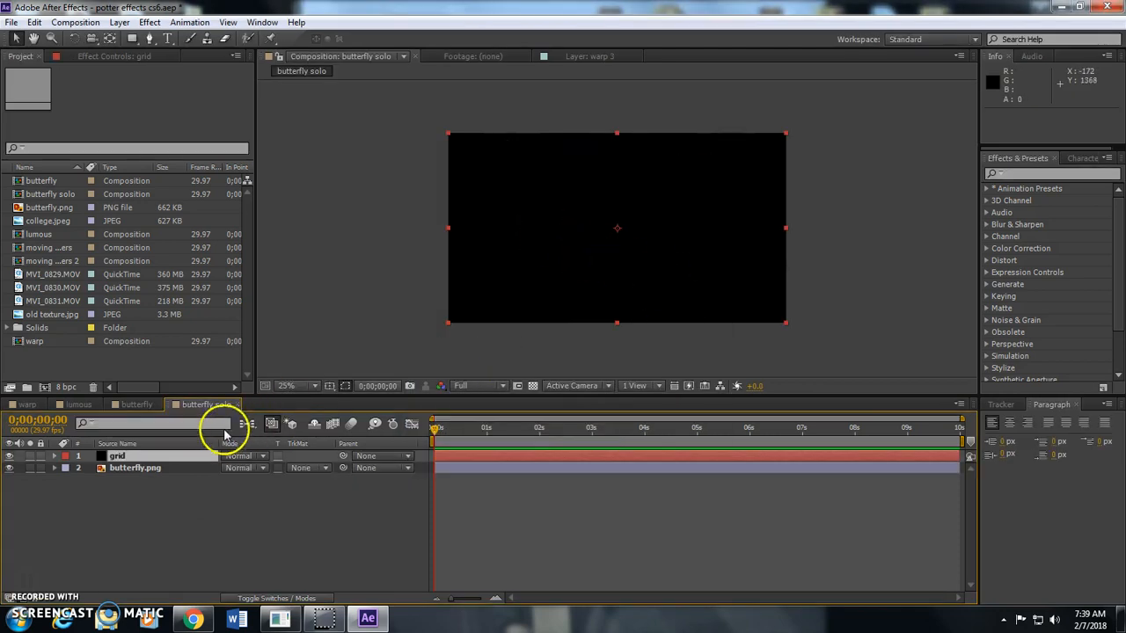
- Search the effects for grid and apply the Generate Grid effect to the grid solid
click(1047, 174)
text(grid)
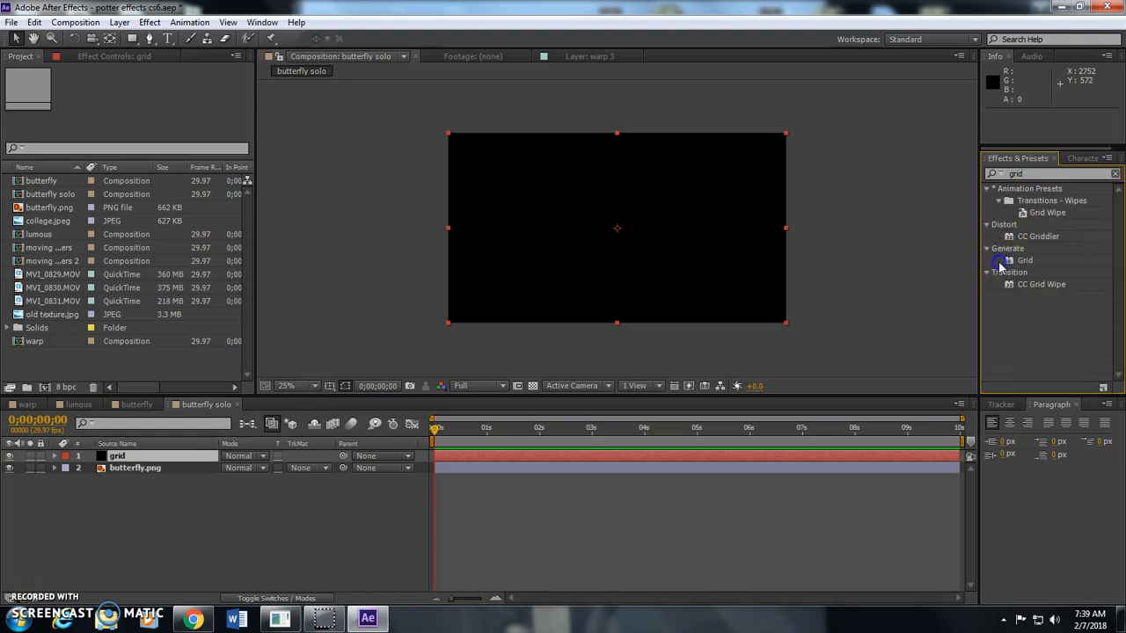
drag(1008, 258, 741, 251)
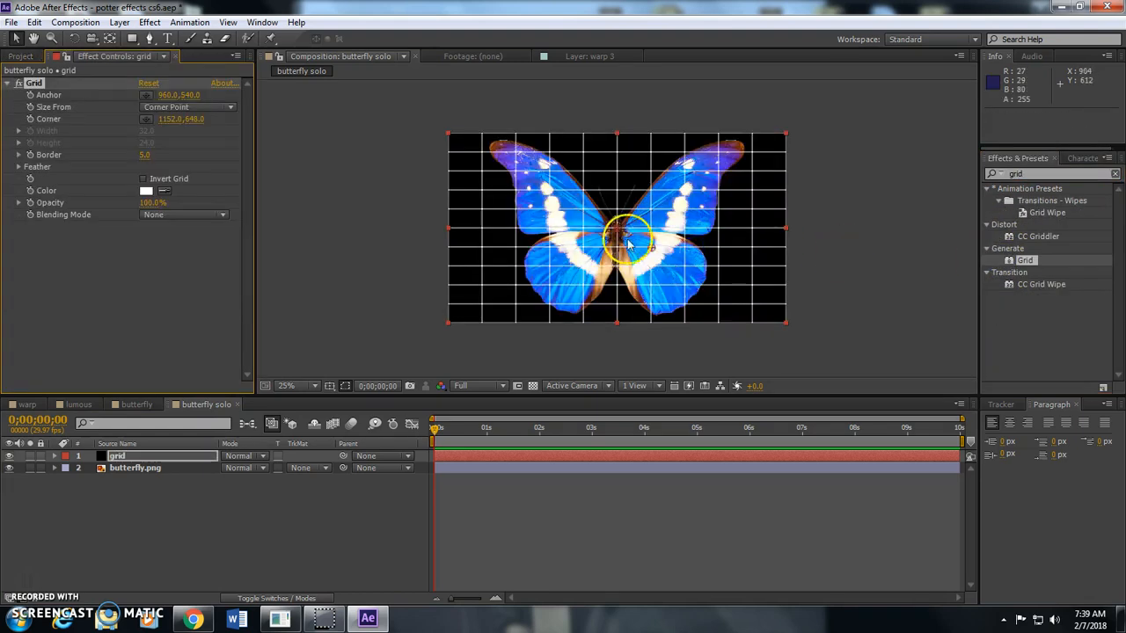
- Move the Grid effect's anchor to 908, 538 and its corner to 994, 627 so one grid column frames the butterfly's body
scroll(607, 237, up, 4)
drag(621, 230, 588, 227)
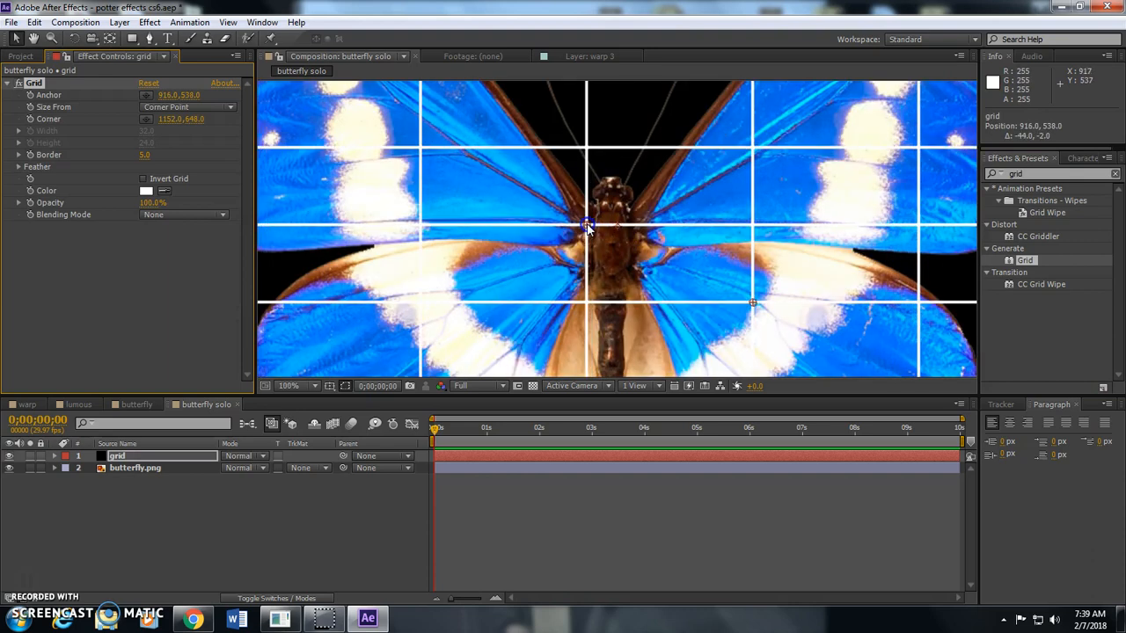
drag(753, 303, 636, 285)
drag(586, 226, 579, 227)
drag(637, 286, 643, 291)
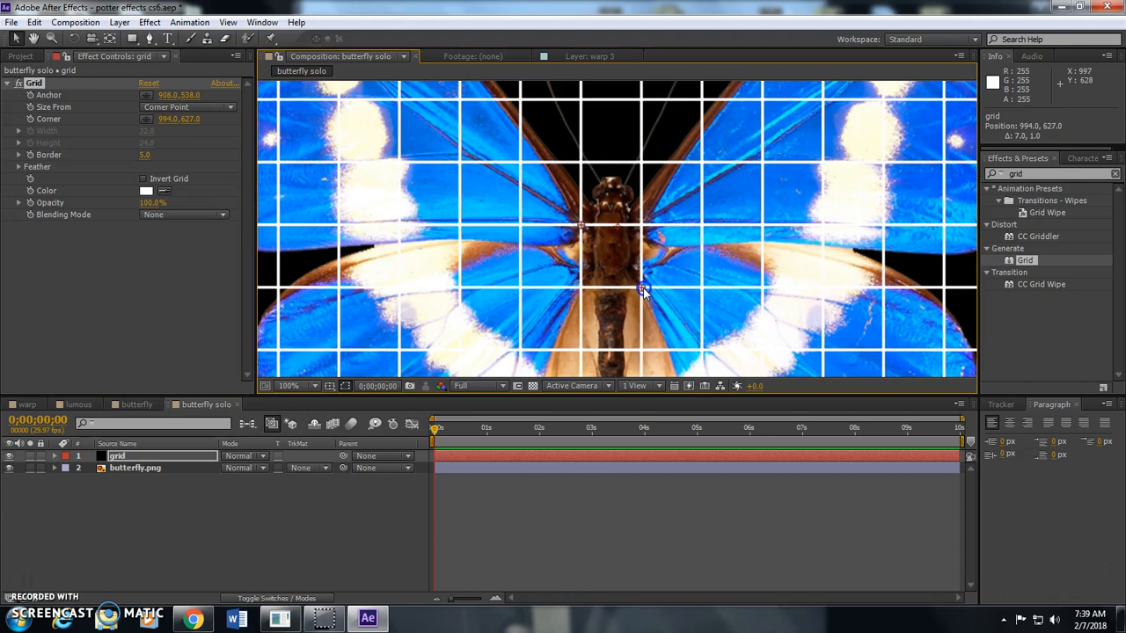
scroll(649, 265, down, 2)
scroll(655, 260, down, 2)
scroll(654, 259, up, 2)
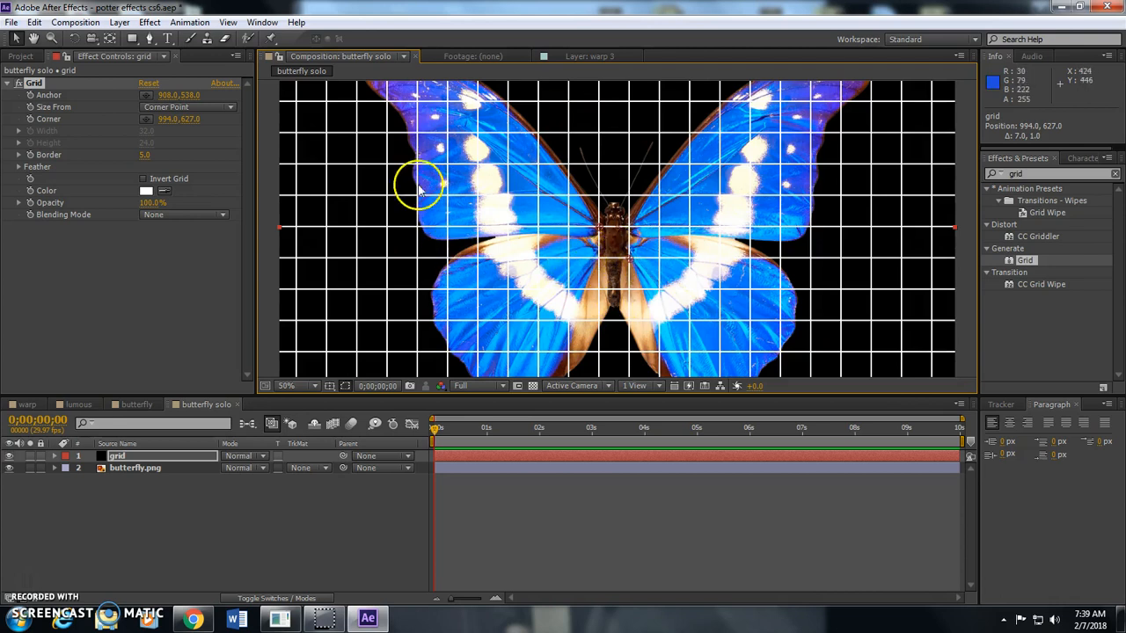
- Show the rulers around the composition view
click(263, 22)
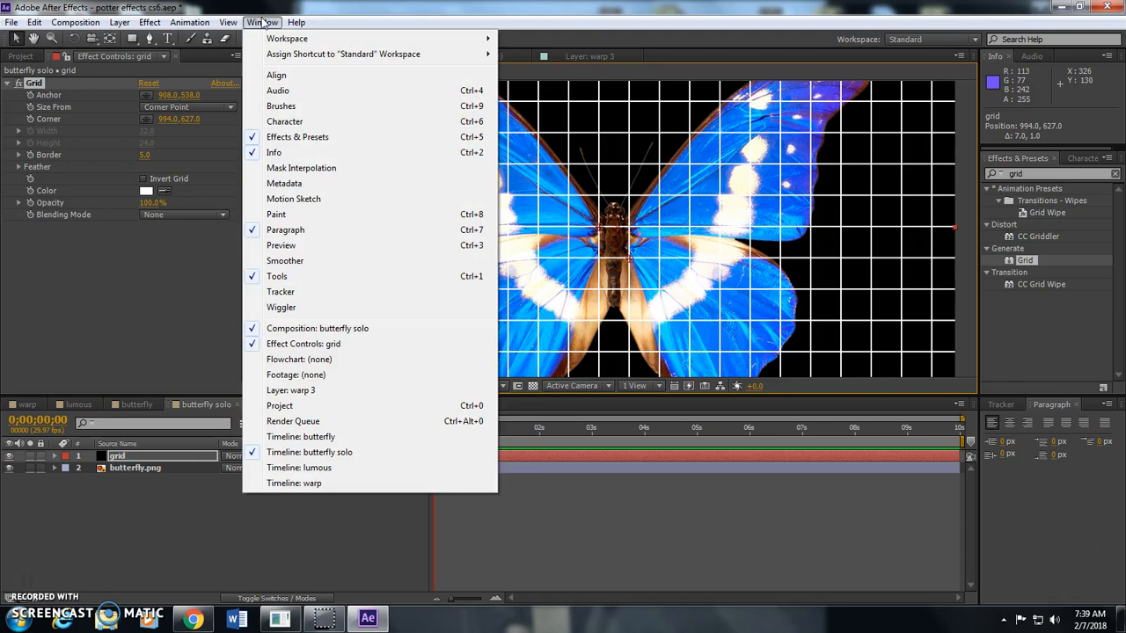
mouse_move(228, 22)
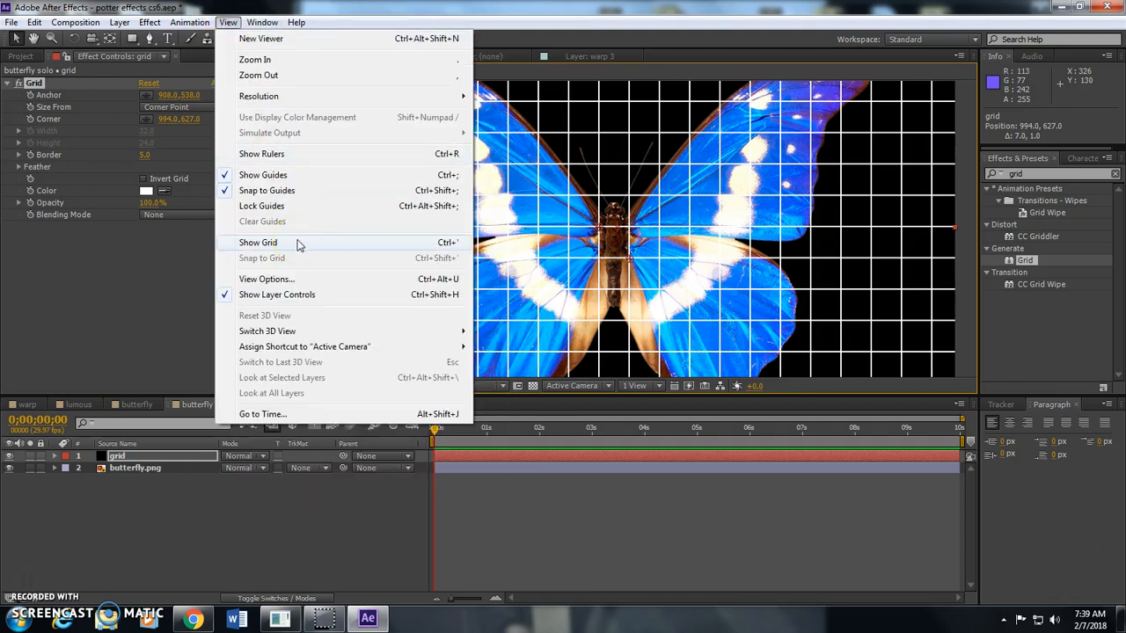
click(280, 154)
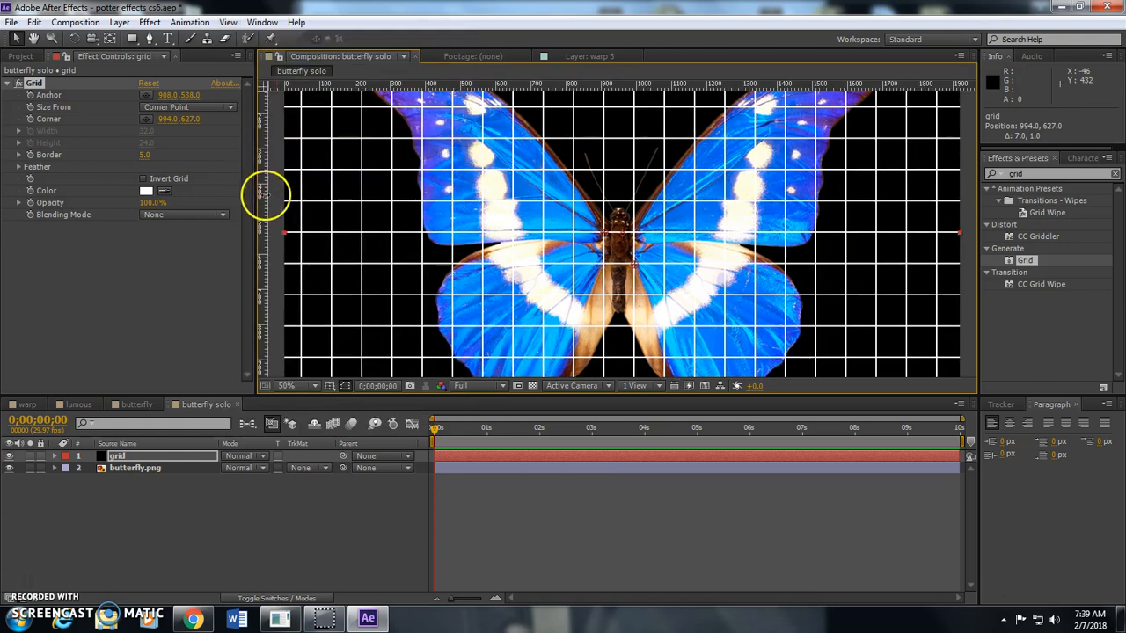
- Place vertical guides on the grid lines across the left wing, including positions of about 300, 476, 650 and 820
drag(264, 172, 389, 178)
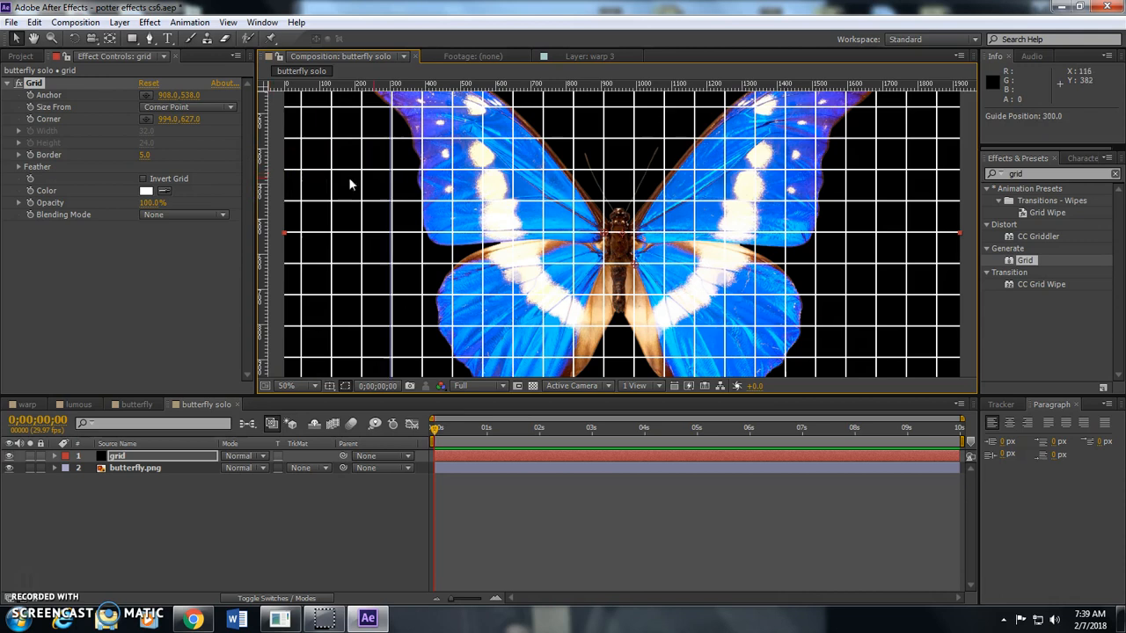
drag(274, 176, 451, 194)
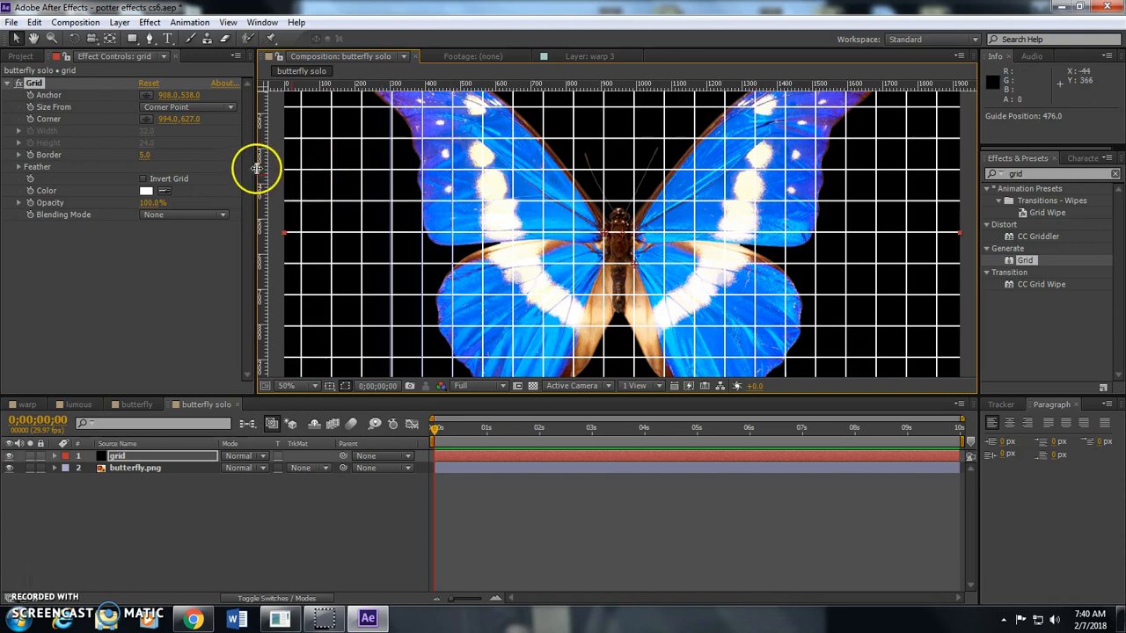
drag(265, 165, 517, 197)
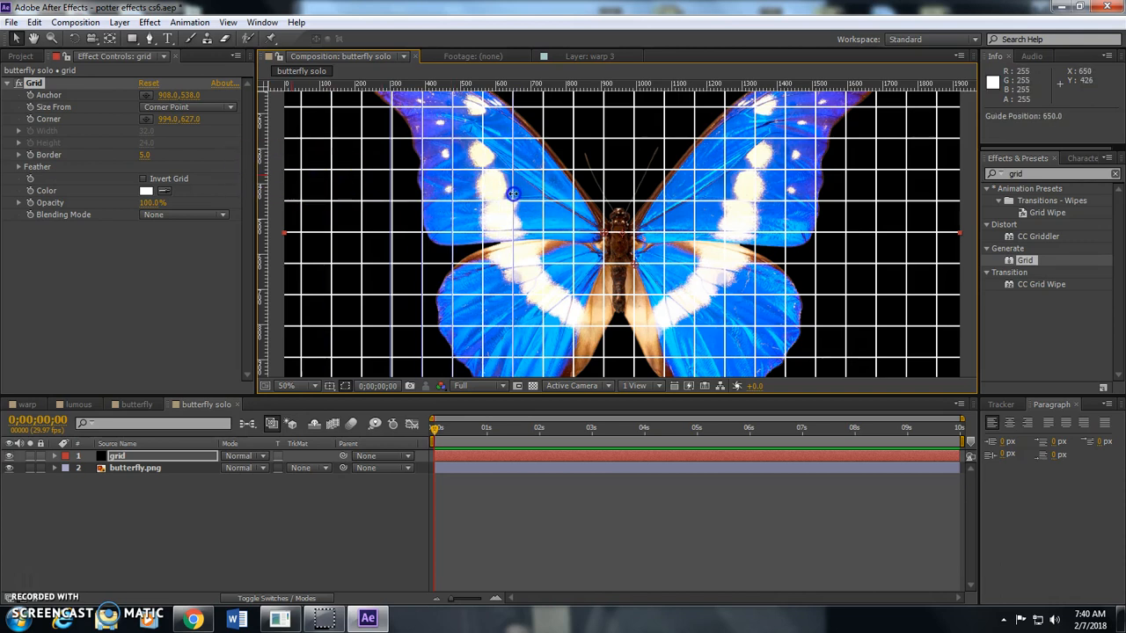
drag(265, 173, 544, 201)
drag(272, 171, 572, 204)
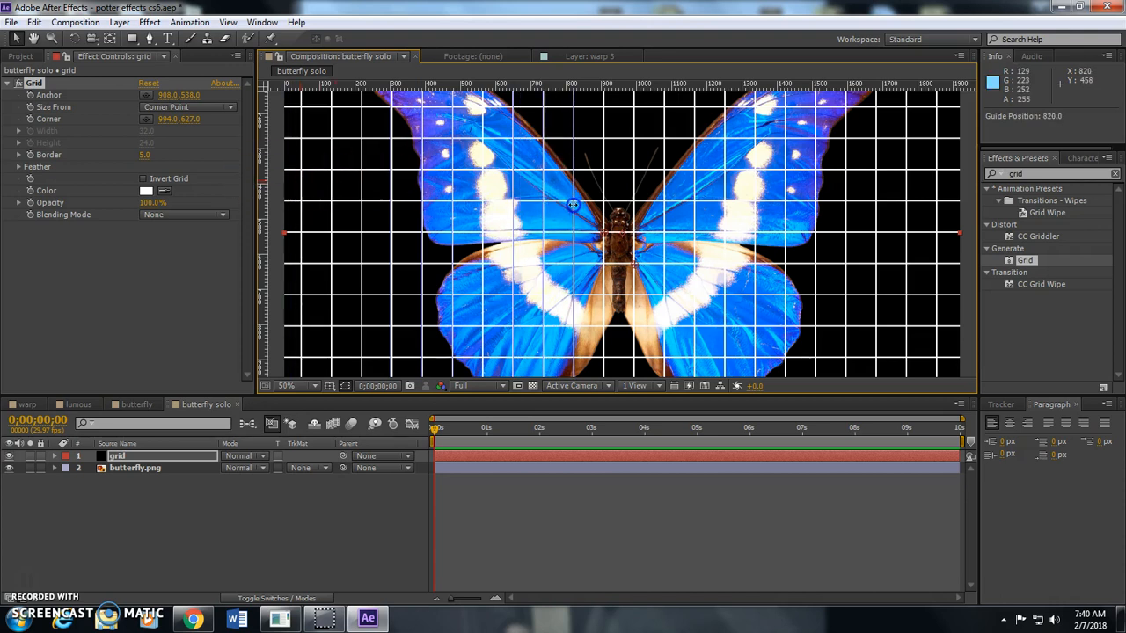
- Place vertical guides on the grid lines across the right wing, including positions of about 1164, 1252, 1422, 1508, 1596 and 1684
drag(262, 161, 635, 203)
drag(269, 158, 694, 196)
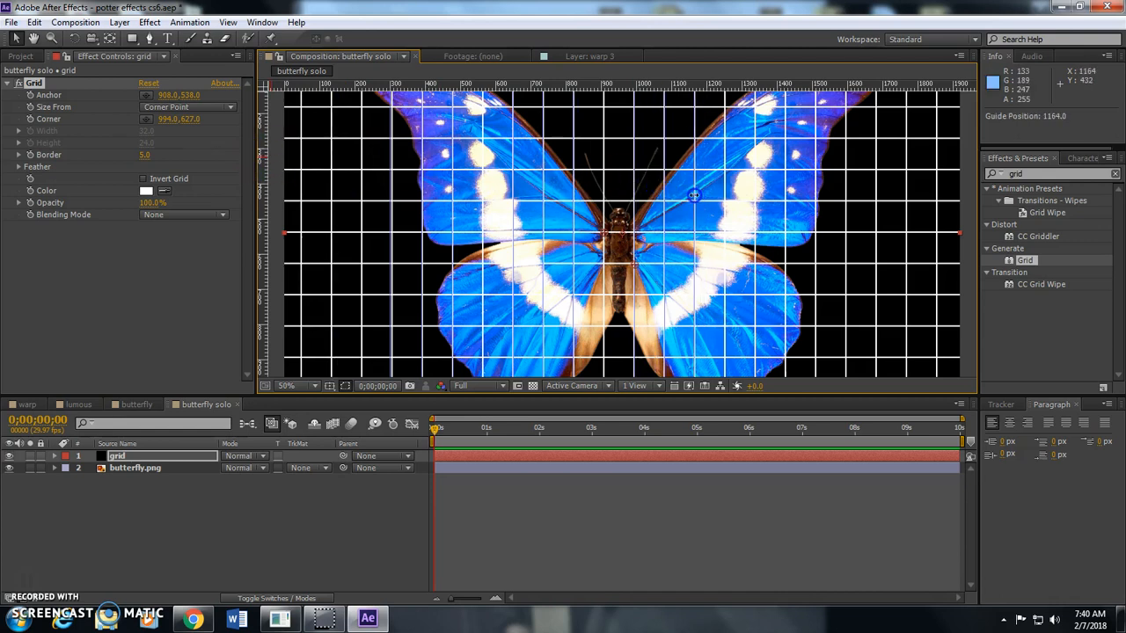
mouse_move(264, 168)
mouse_down()
mouse_move(370, 168)
mouse_move(259, 168)
mouse_up()
drag(695, 209, 724, 211)
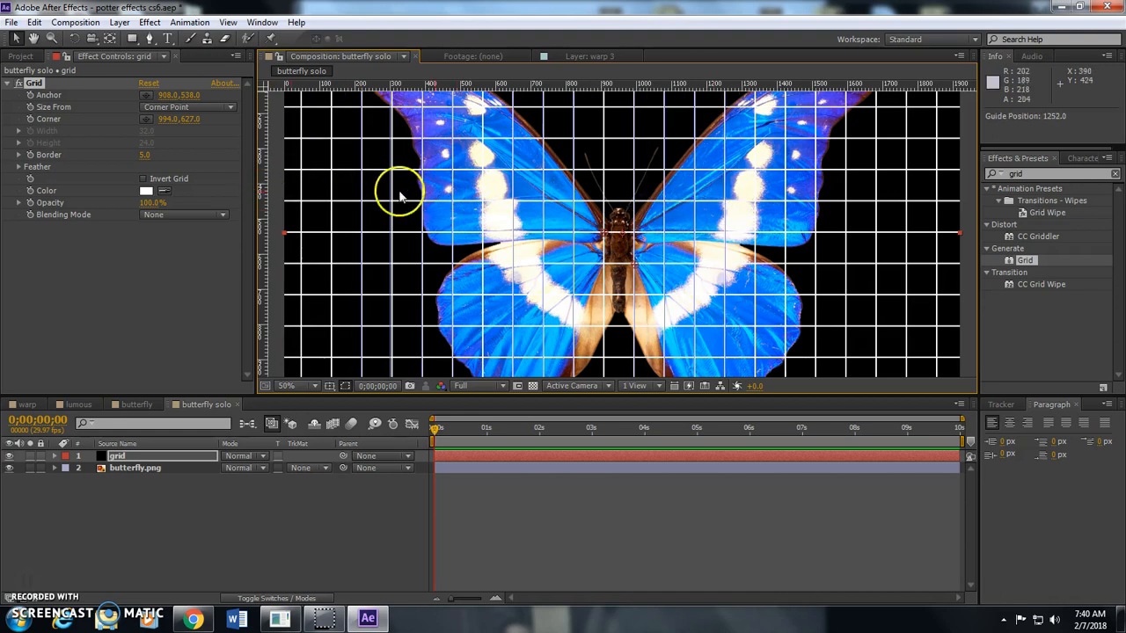
drag(272, 171, 785, 206)
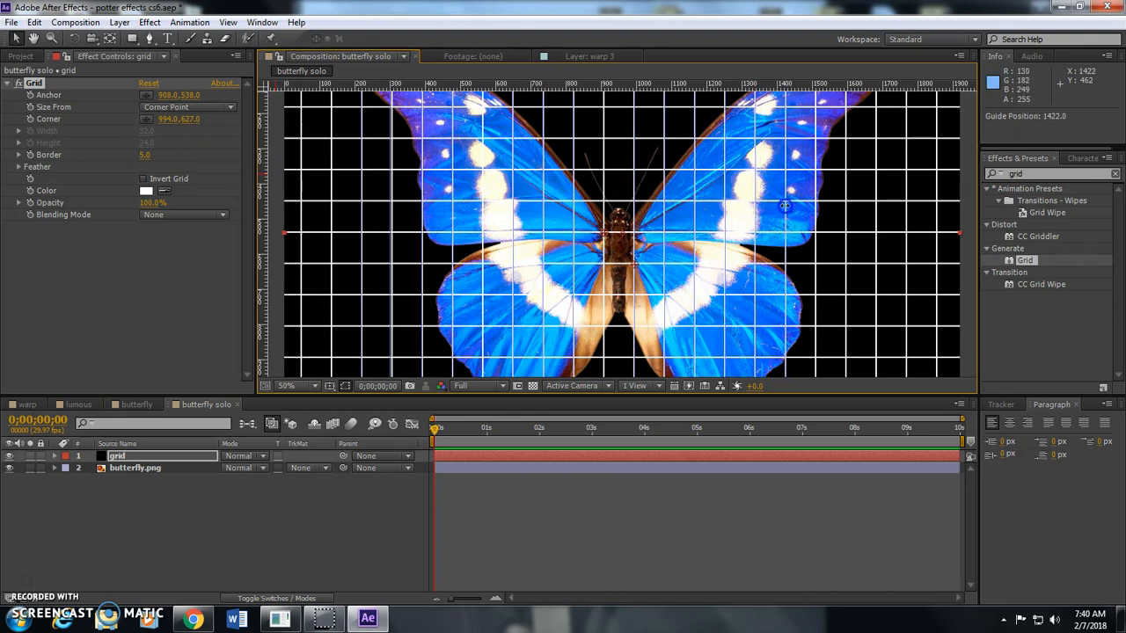
drag(263, 160, 807, 201)
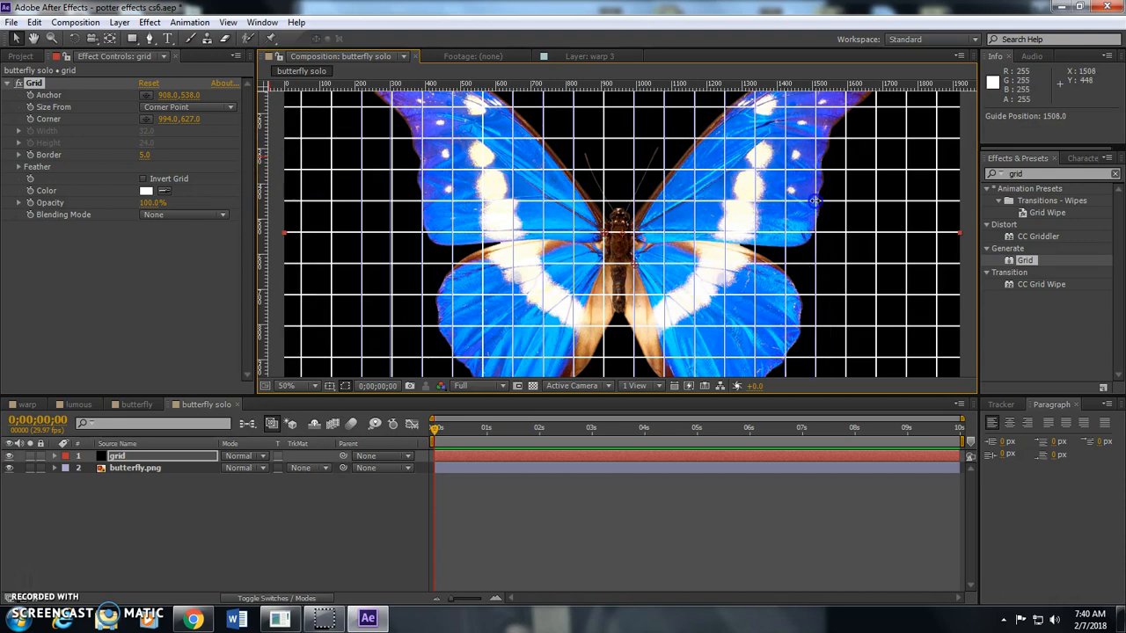
drag(263, 167, 847, 203)
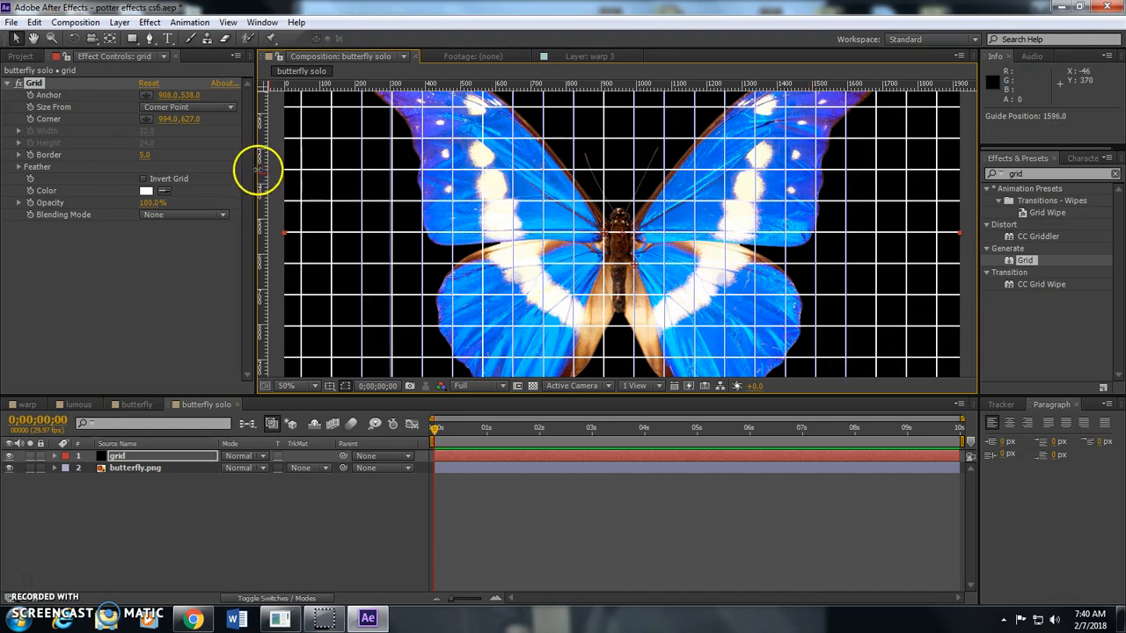
drag(263, 165, 877, 174)
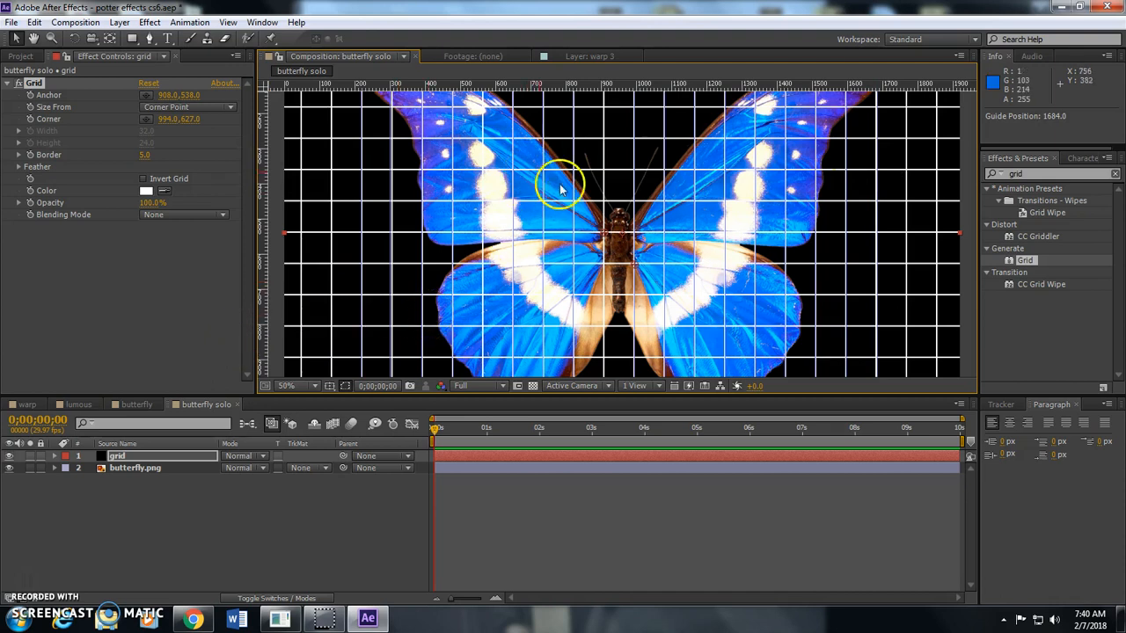
- Check the guides against the grid lines and add the missing vertical guide at about 906, left of the body
scroll(577, 264, up, 4)
scroll(577, 264, down, 6)
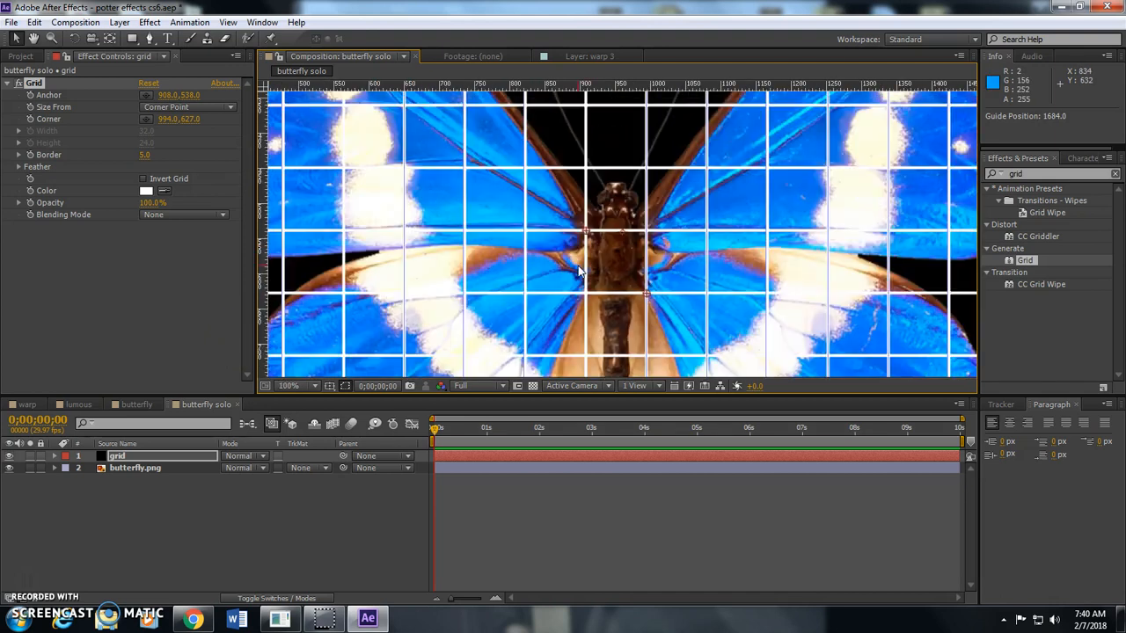
drag(515, 159, 494, 142)
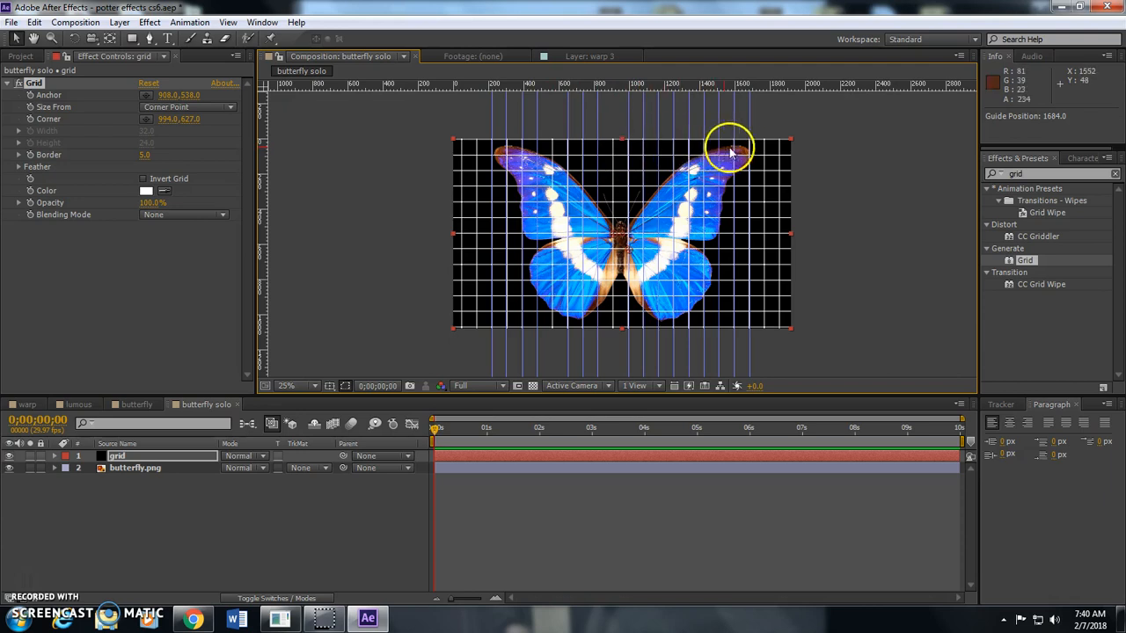
key(period)
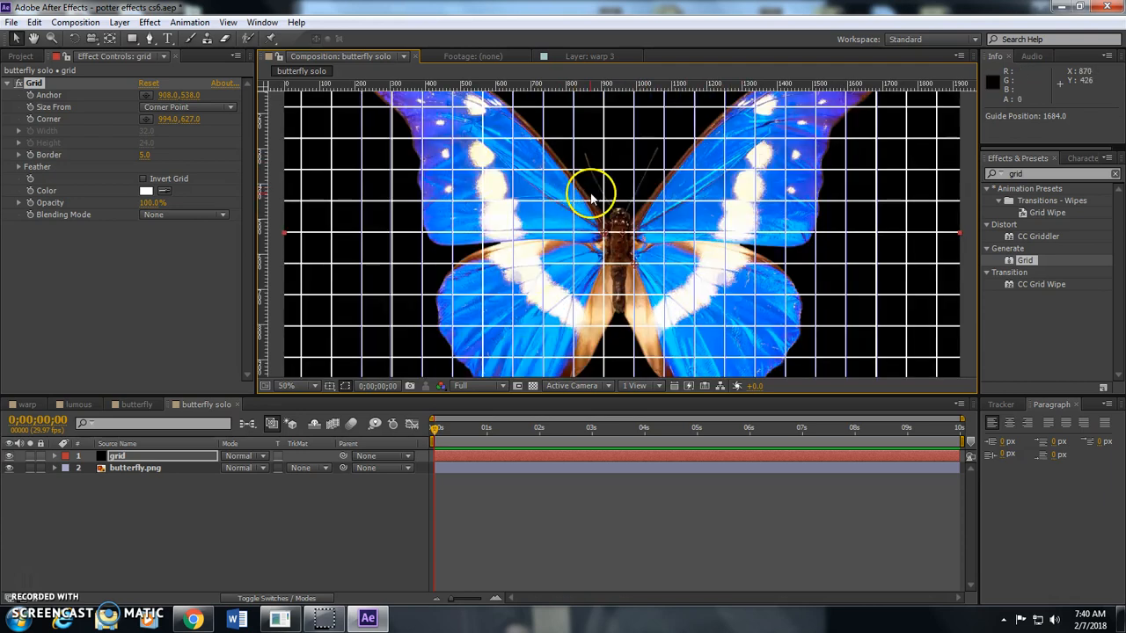
drag(262, 161, 605, 179)
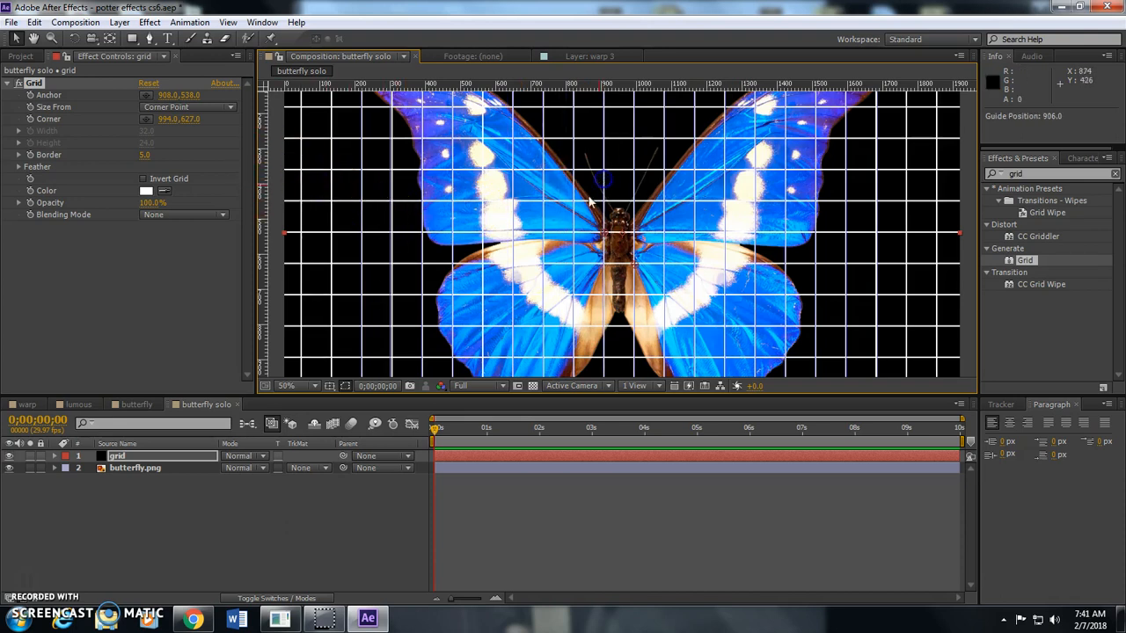
- Duplicate the grid layer repeatedly to build a stack of at least twelve grid layers above butterfly.png
click(109, 458)
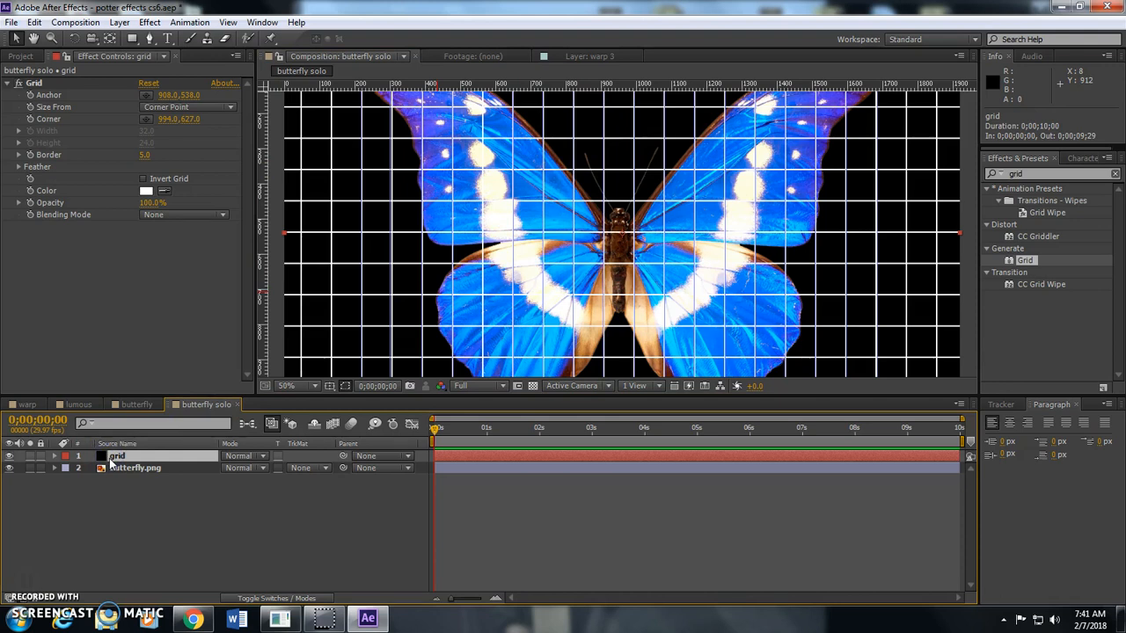
key(ctrl+d)
key(ctrl+d)
key(ctrl+d)
key(ctrl+d)
key(ctrl+d)
key(ctrl+d)
key(ctrl+d)
key(ctrl+d)
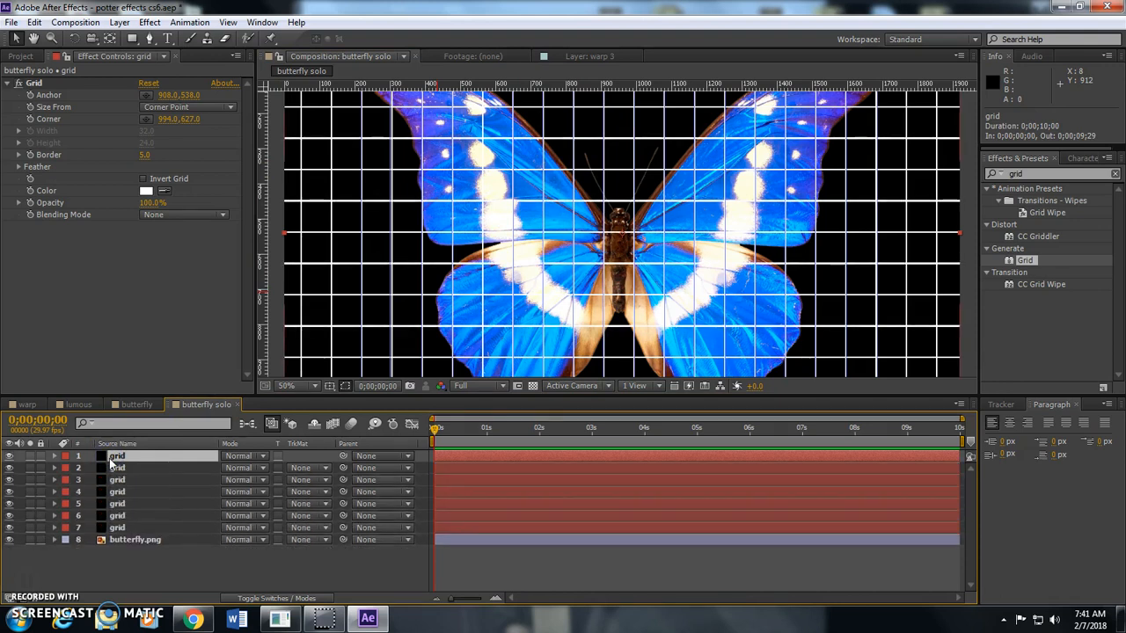
key(ctrl+d)
key(ctrl+d)
key(ctrl+d)
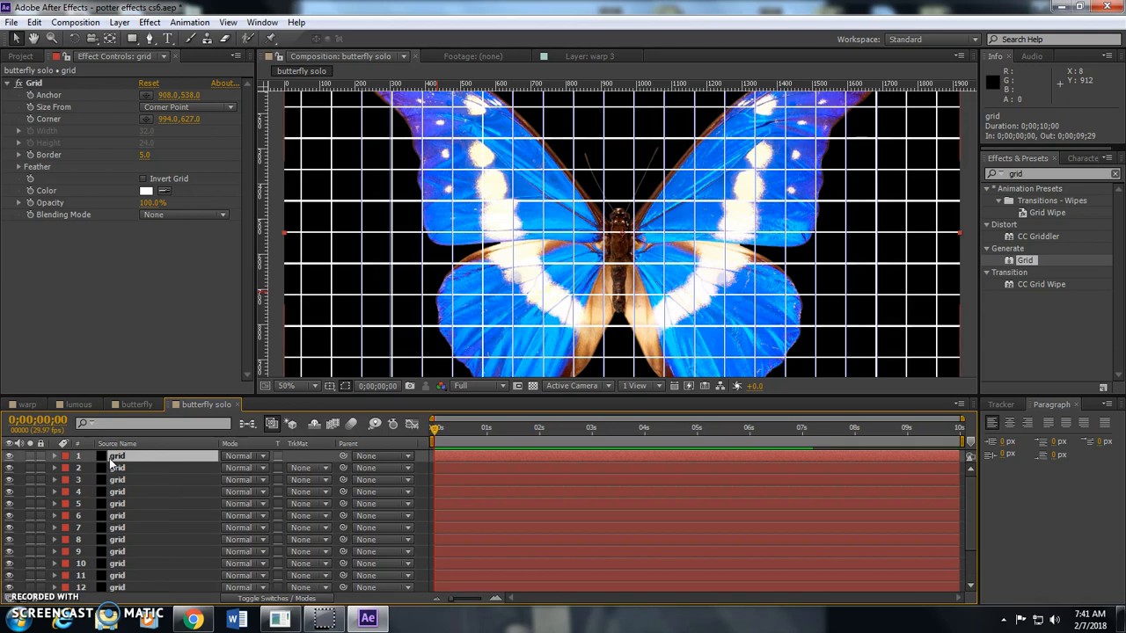
scroll(466, 244, down, 1)
scroll(475, 247, up, 3)
scroll(486, 248, down, 6)
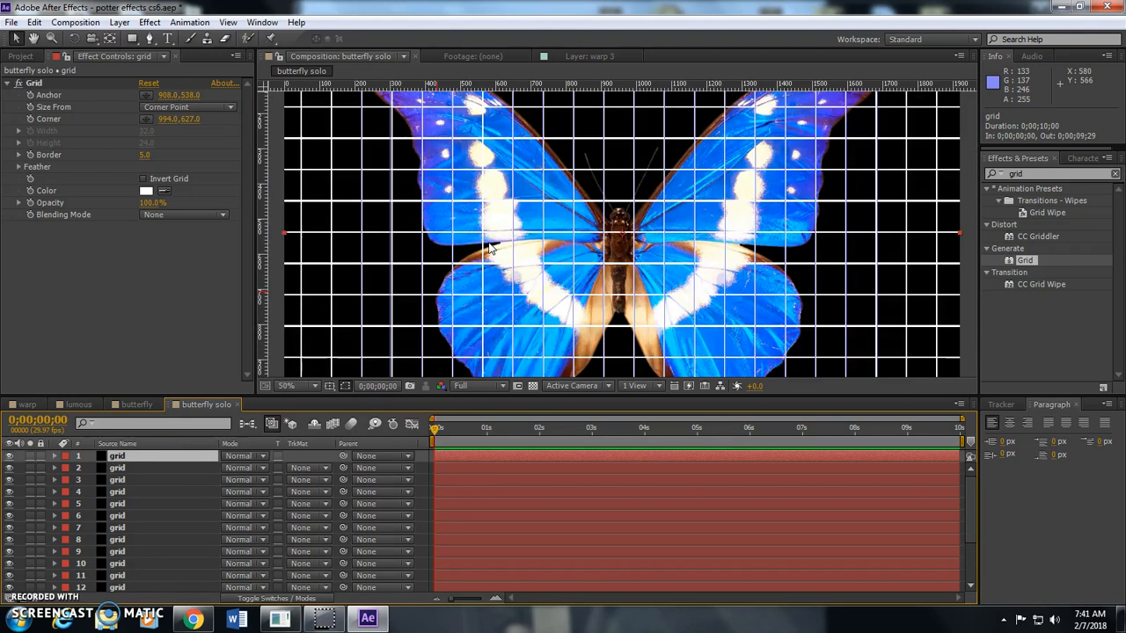
- Delete the duplicated grid layers, leaving a single grid layer above butterfly.png
scroll(487, 241, up, 5)
scroll(487, 241, down, 2)
click(41, 545)
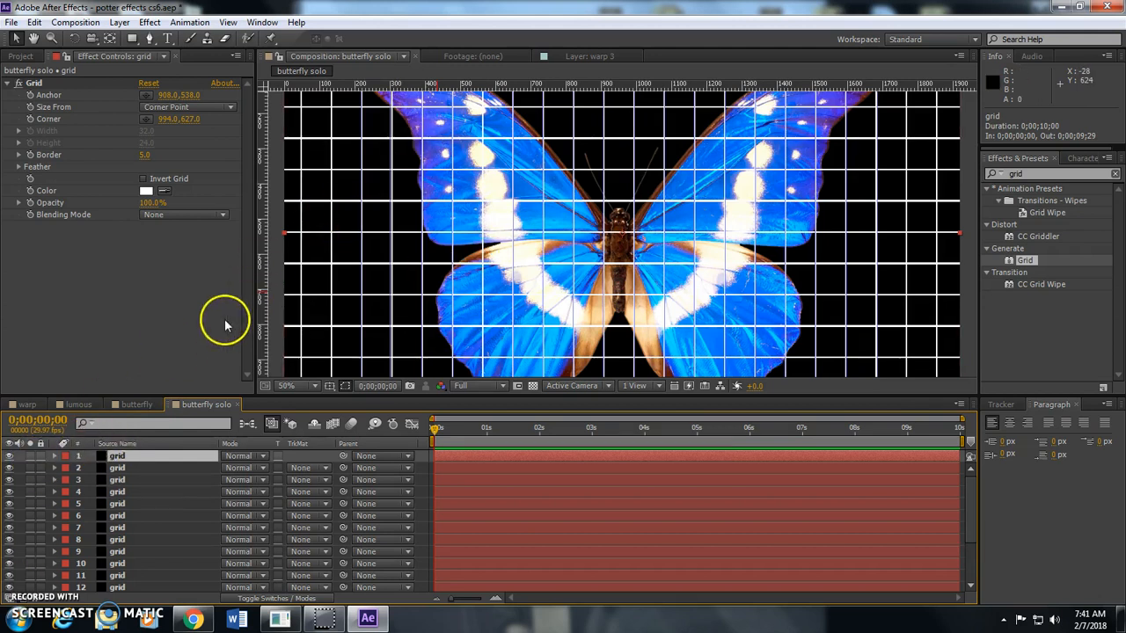
scroll(123, 459, down, 3)
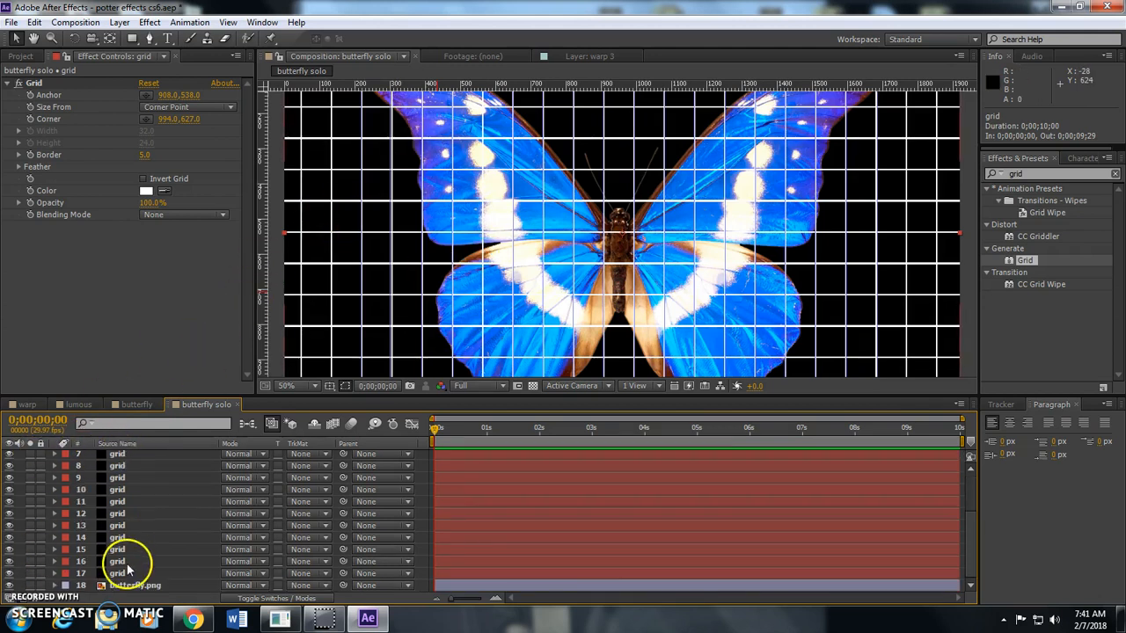
shift+click(125, 568)
key(Delete)
- Duplicate butterfly.png repeatedly to build a stack of at least eleven butterfly layers beneath the grid layer
click(118, 470)
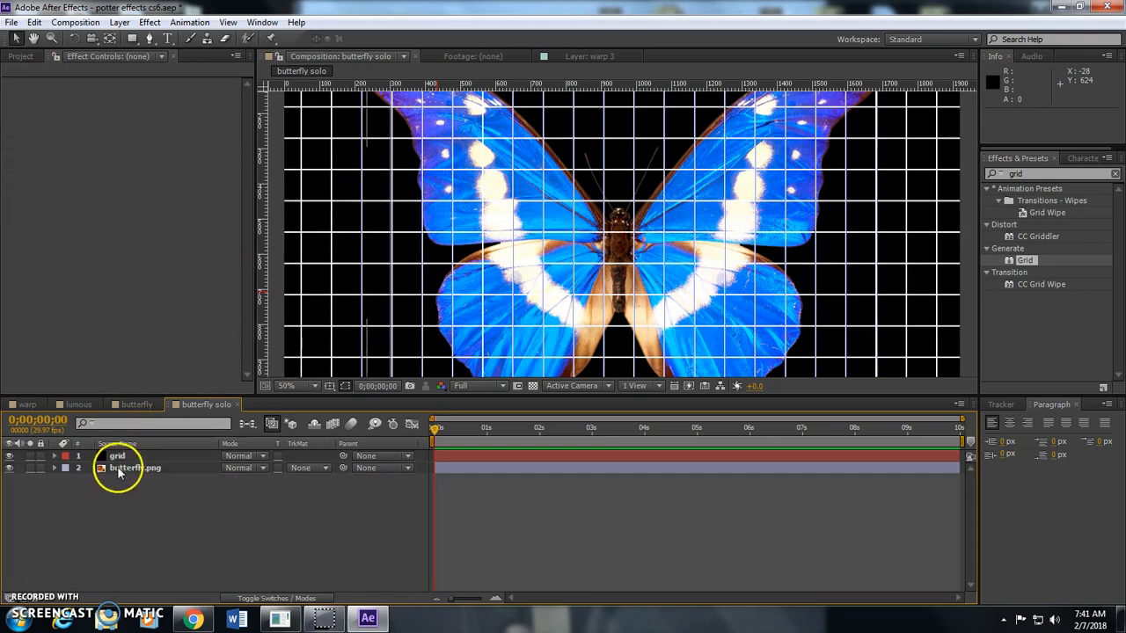
key(ctrl+d)
key(ctrl+d)
key(ctrl+d)
key(ctrl+d)
key(ctrl+d)
key(ctrl+d)
key(ctrl+d)
key(ctrl+d)
key(ctrl+d)
key(ctrl+d)
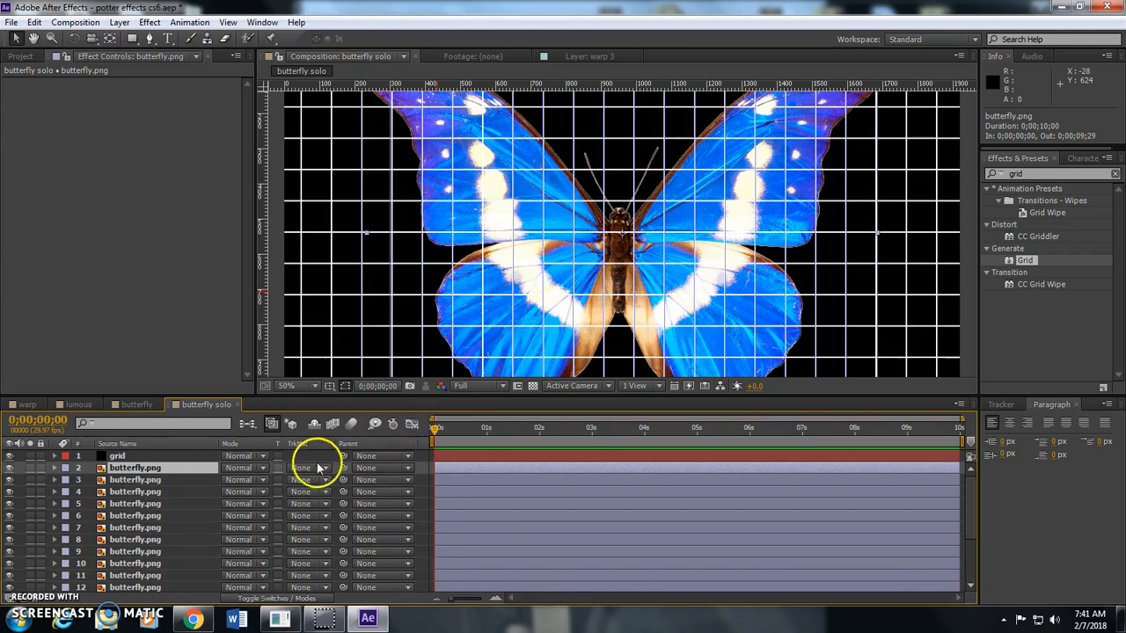
key(ctrl+d)
key(ctrl+d)
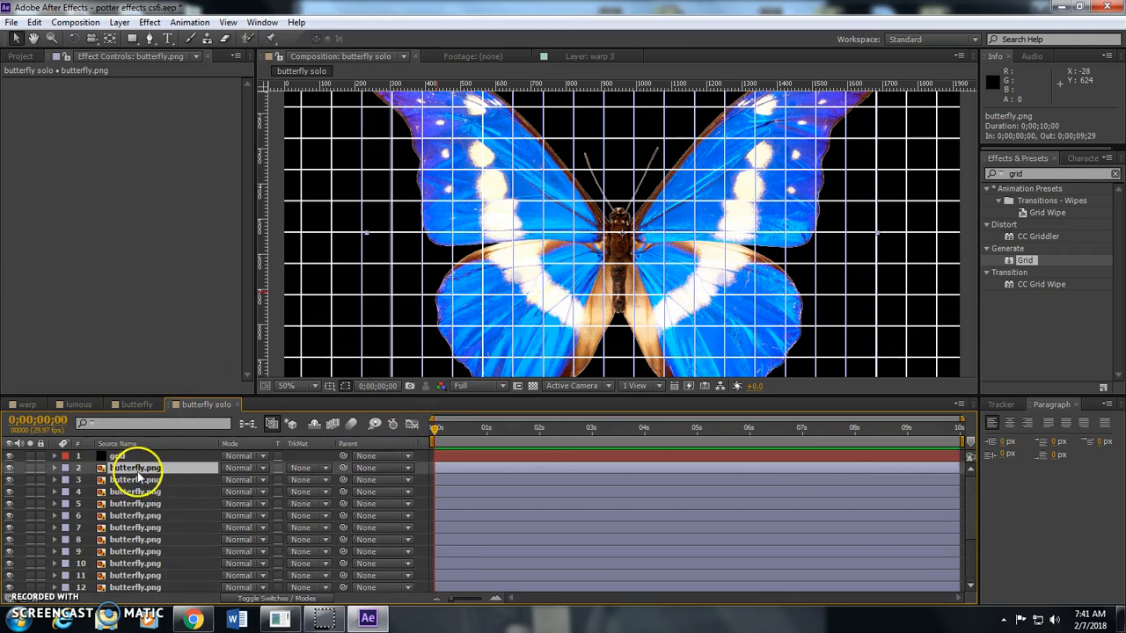
- Draw a full-height rectangular mask on the topmost butterfly layer over the outermost left strip, between the guides at about 220 and 304
scroll(378, 301, up, 6)
scroll(378, 301, down, 10)
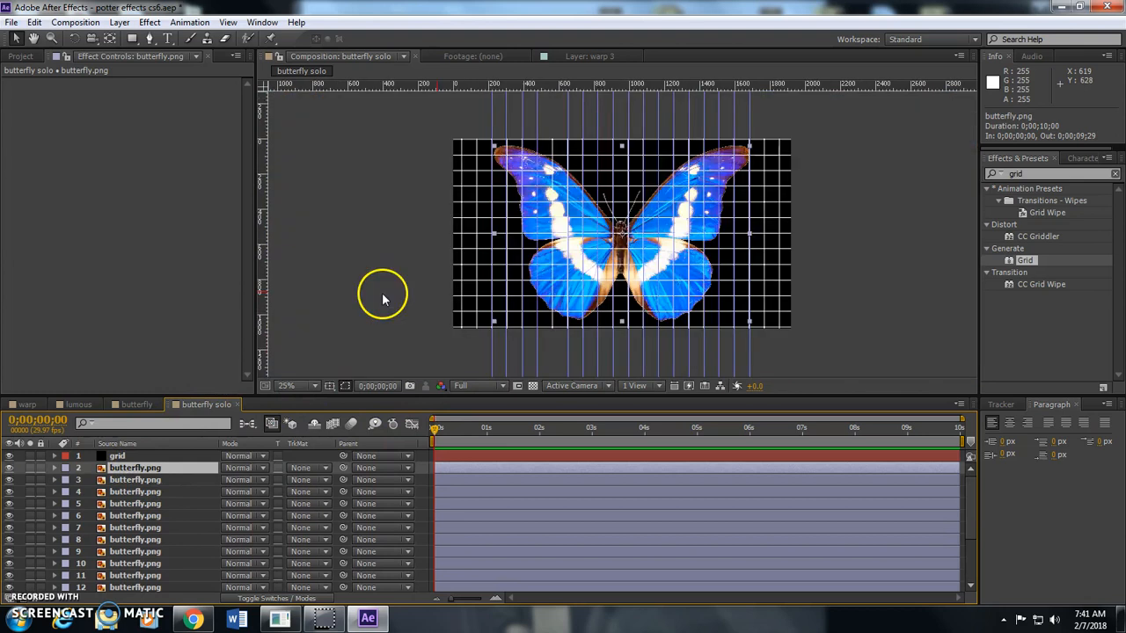
click(132, 38)
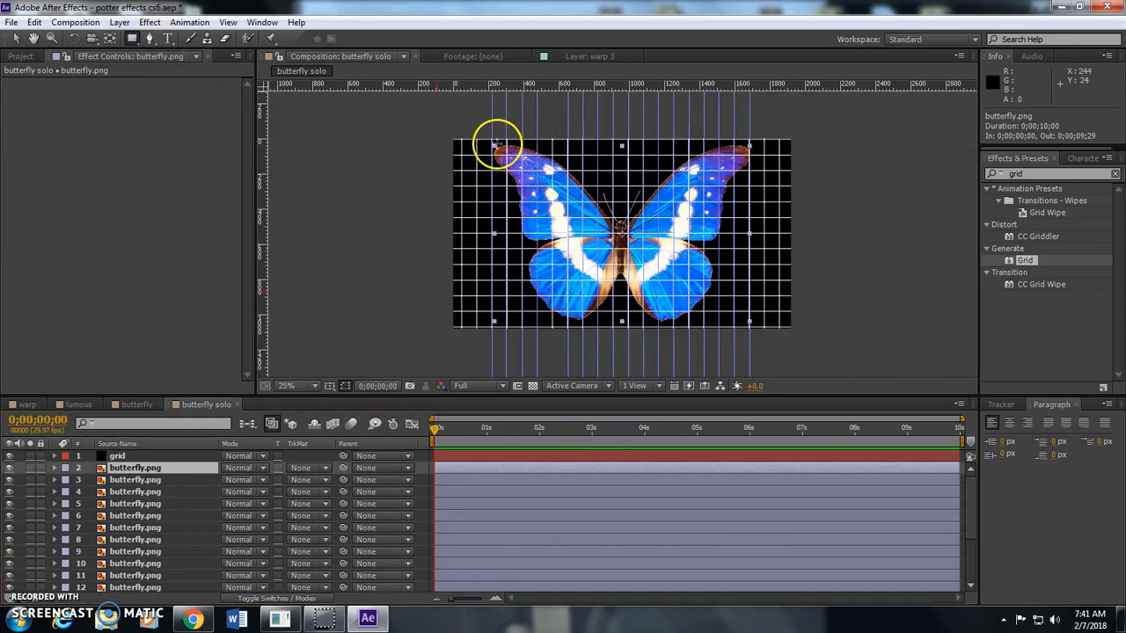
drag(491, 138, 509, 329)
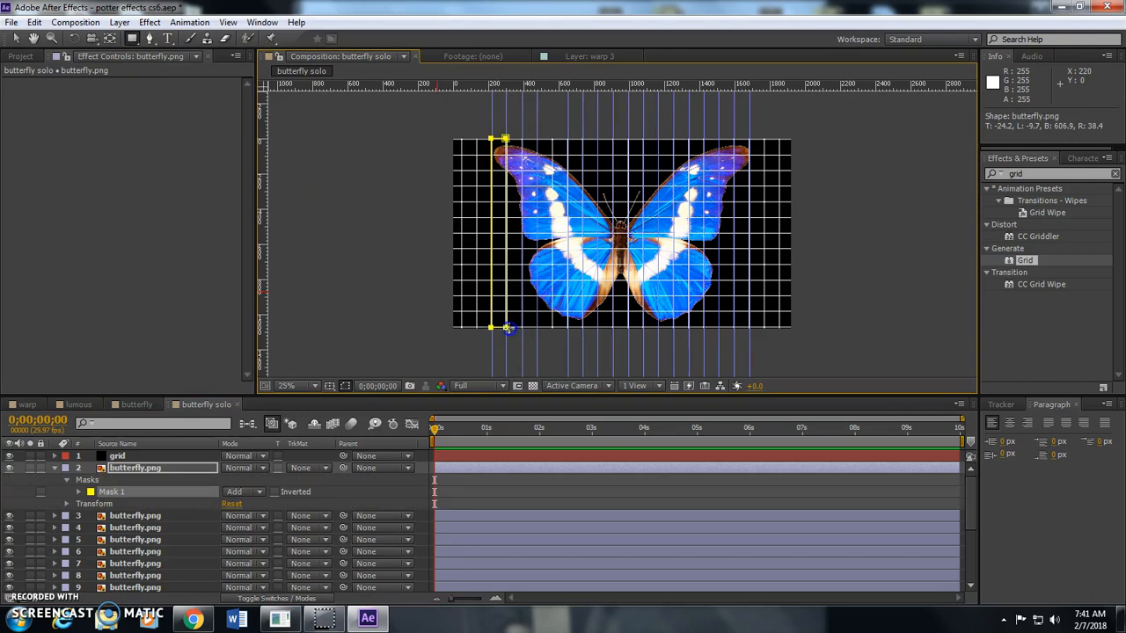
- Try a rectangular mask on layer 3 over the second strip from the left wing's outer edge, and undo it
click(134, 515)
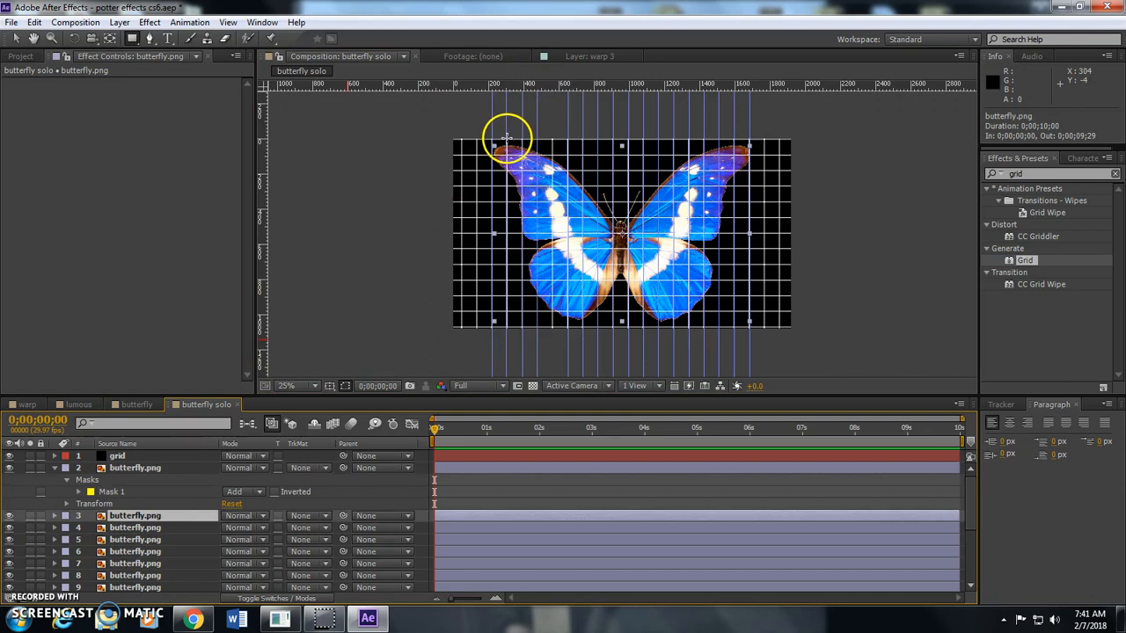
drag(523, 252, 522, 324)
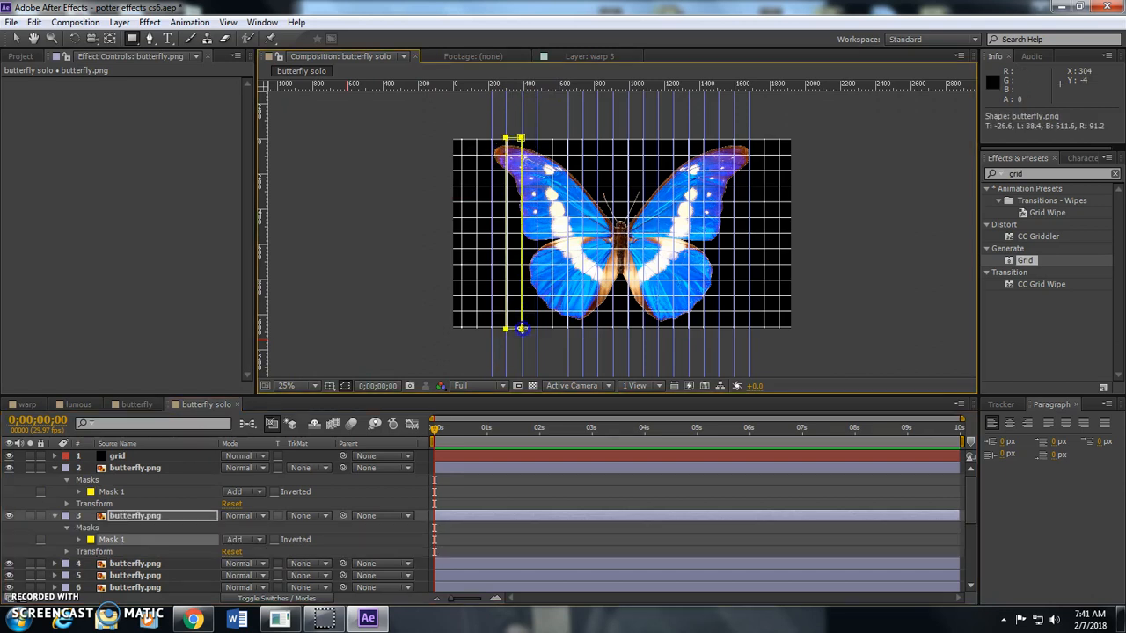
key(ctrl+z)
- Collapse the masked butterfly layer and toggle the visibility of layers 2 and 3 to check the masked strip
click(55, 467)
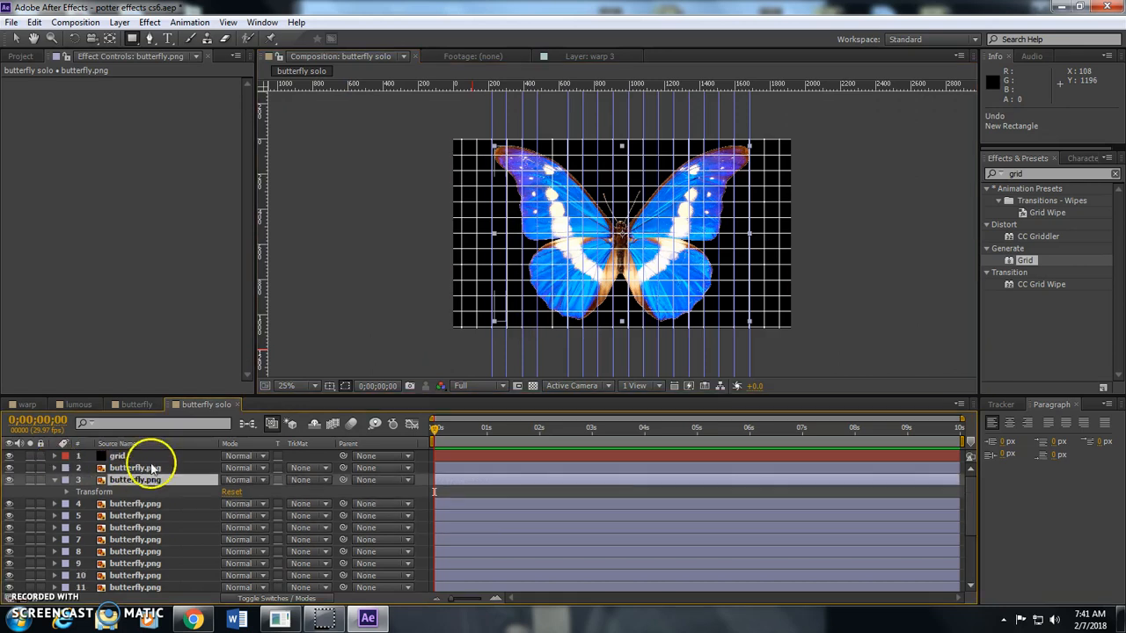
click(136, 469)
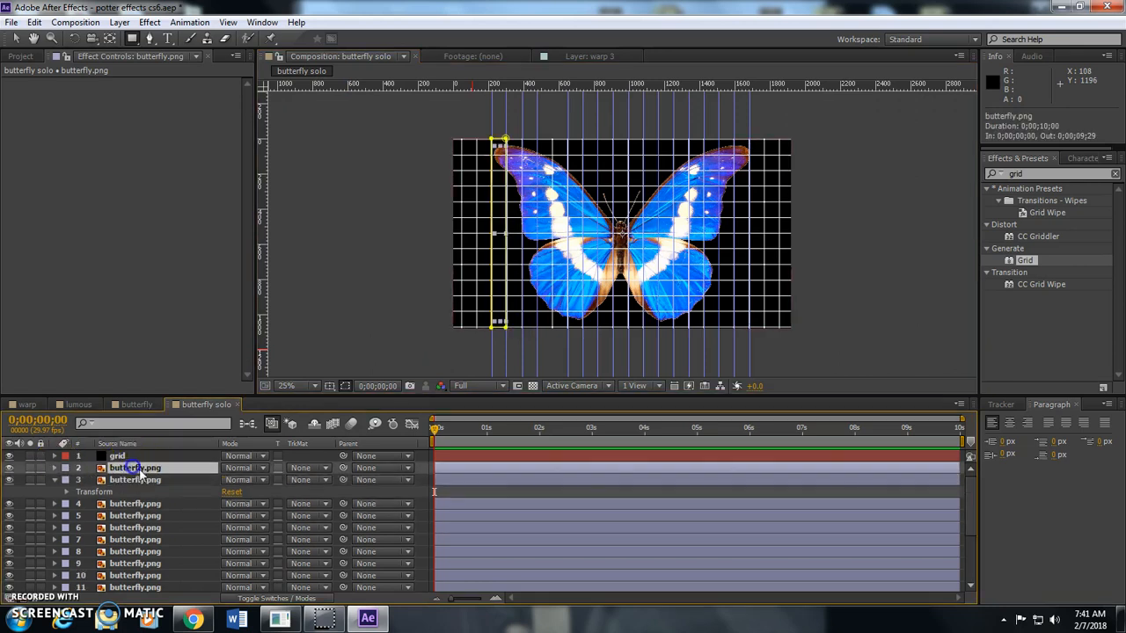
click(10, 469)
click(11, 469)
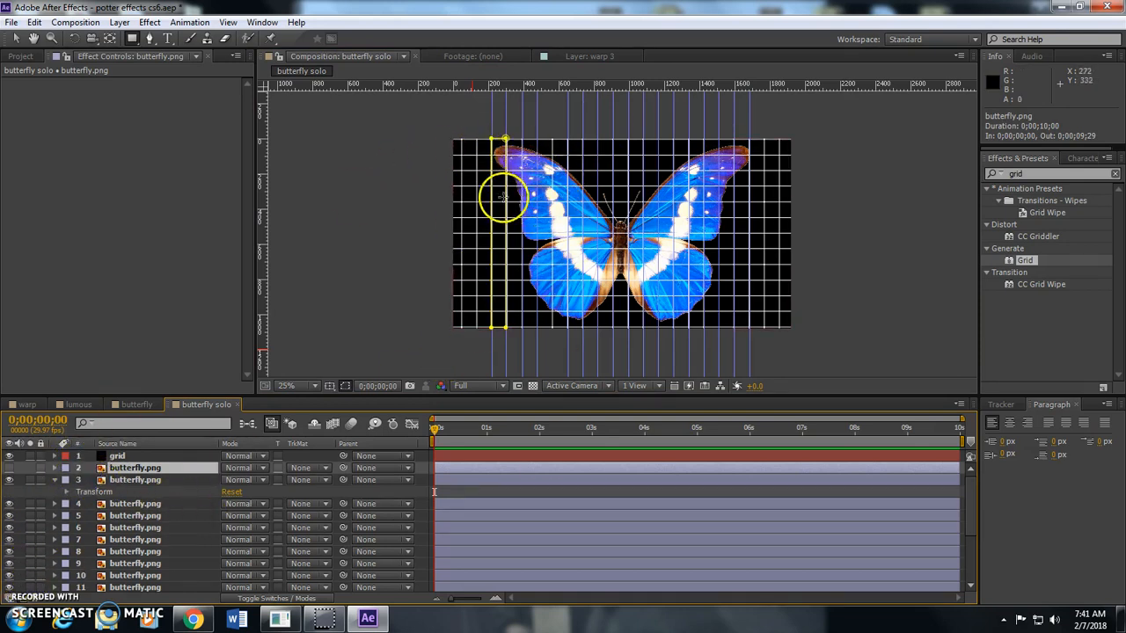
click(10, 481)
click(9, 481)
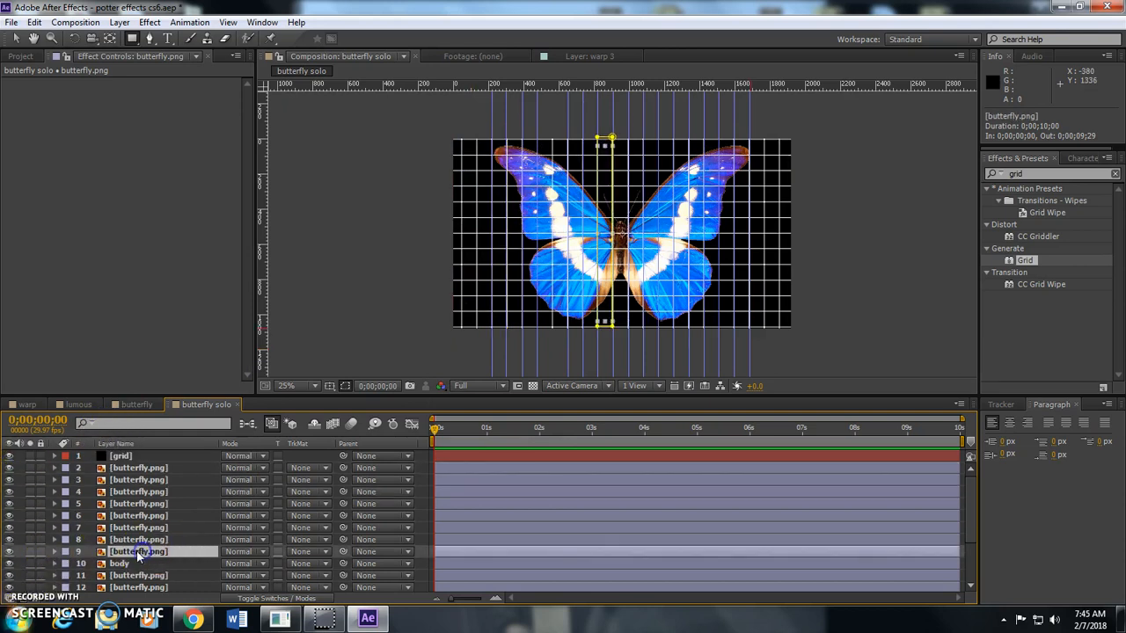
- Set the label colour of the eight left-wing butterfly layers above the body layer, 2 to 9, to Yellow
click(123, 564)
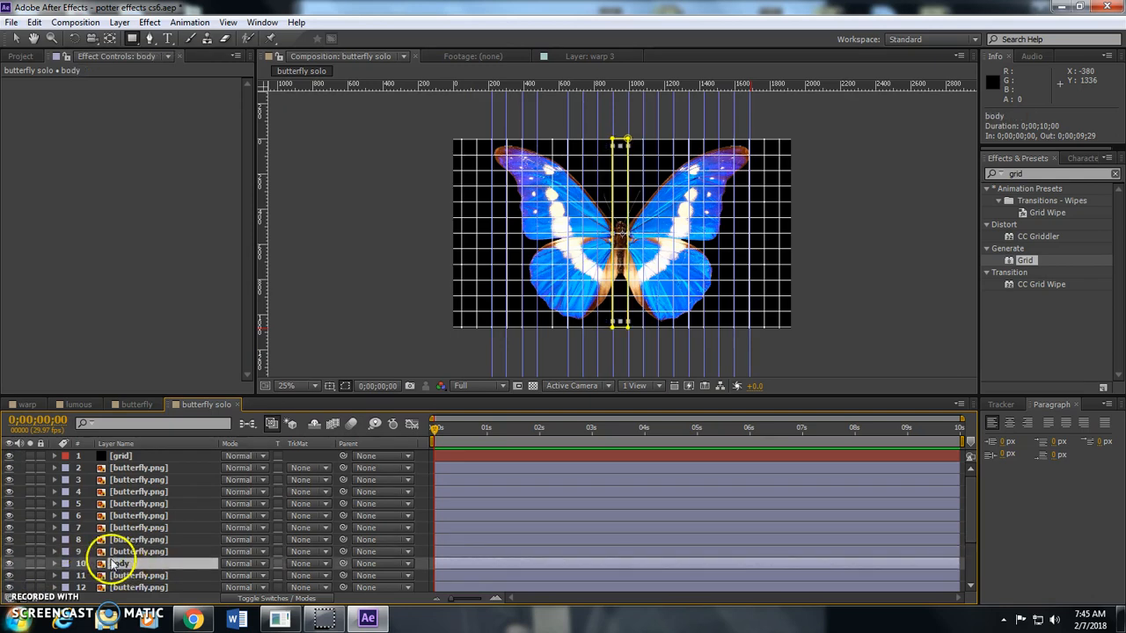
click(115, 564)
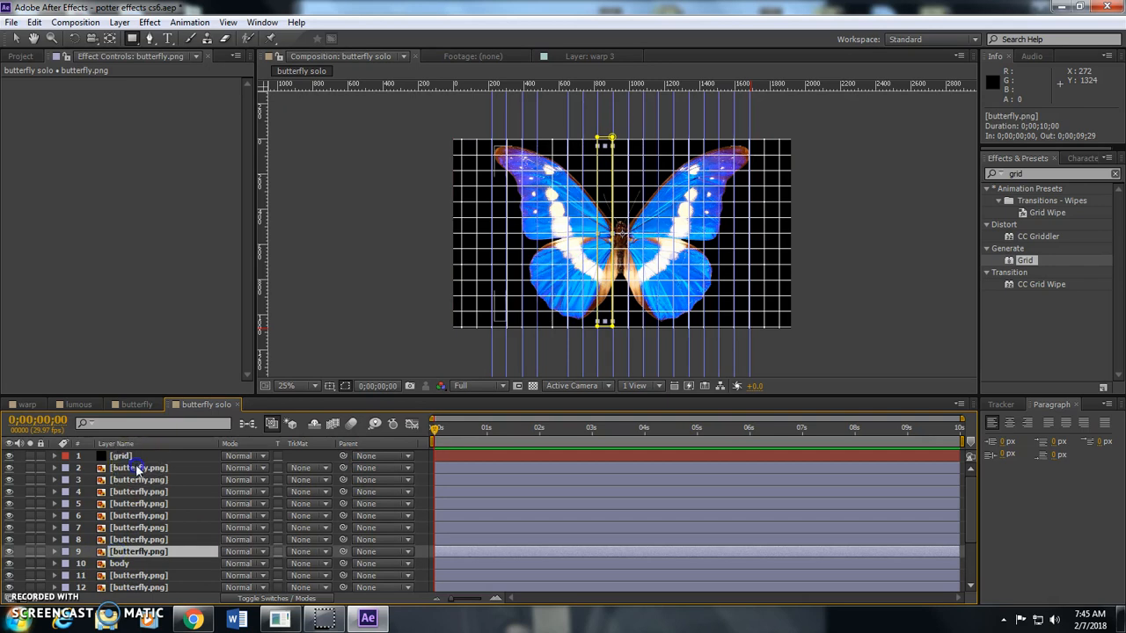
shift+click(136, 469)
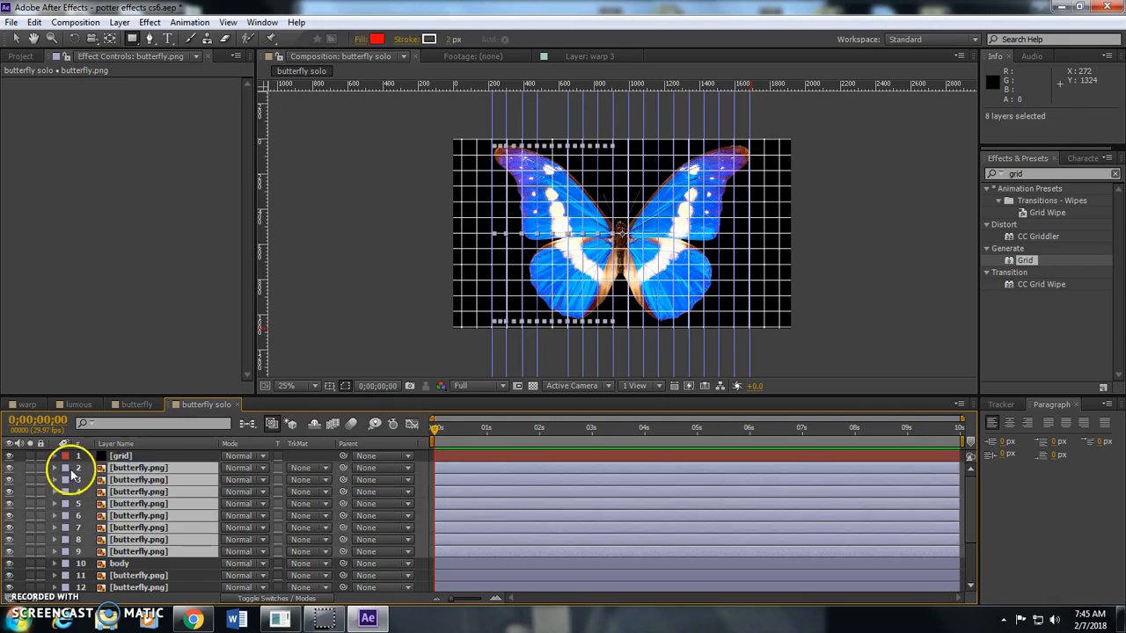
click(154, 563)
click(151, 552)
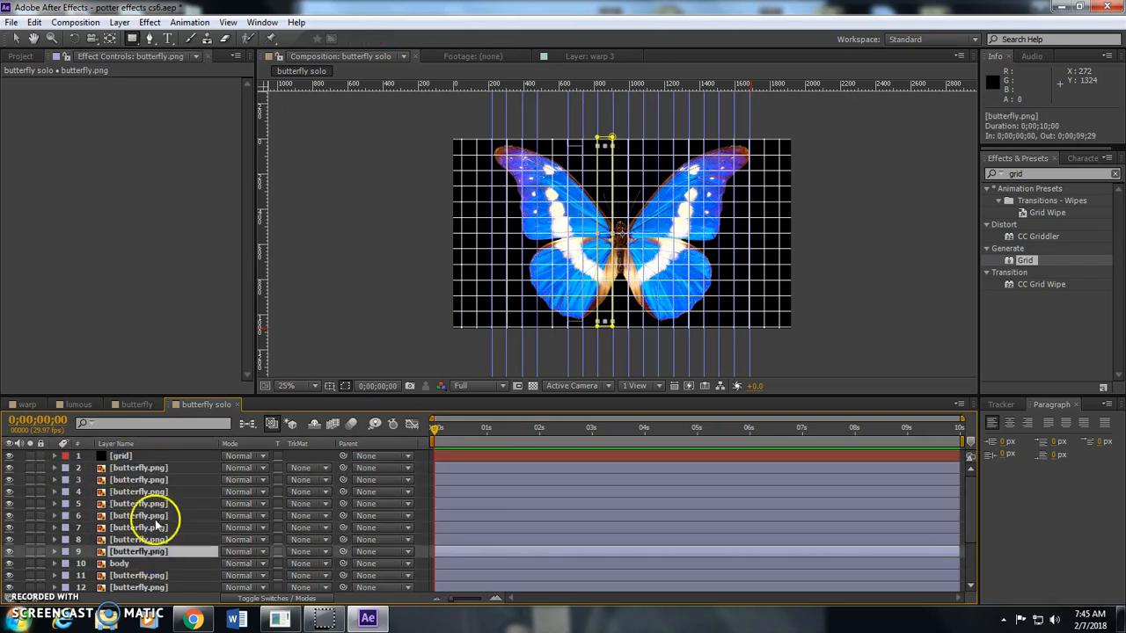
shift+click(150, 468)
click(66, 468)
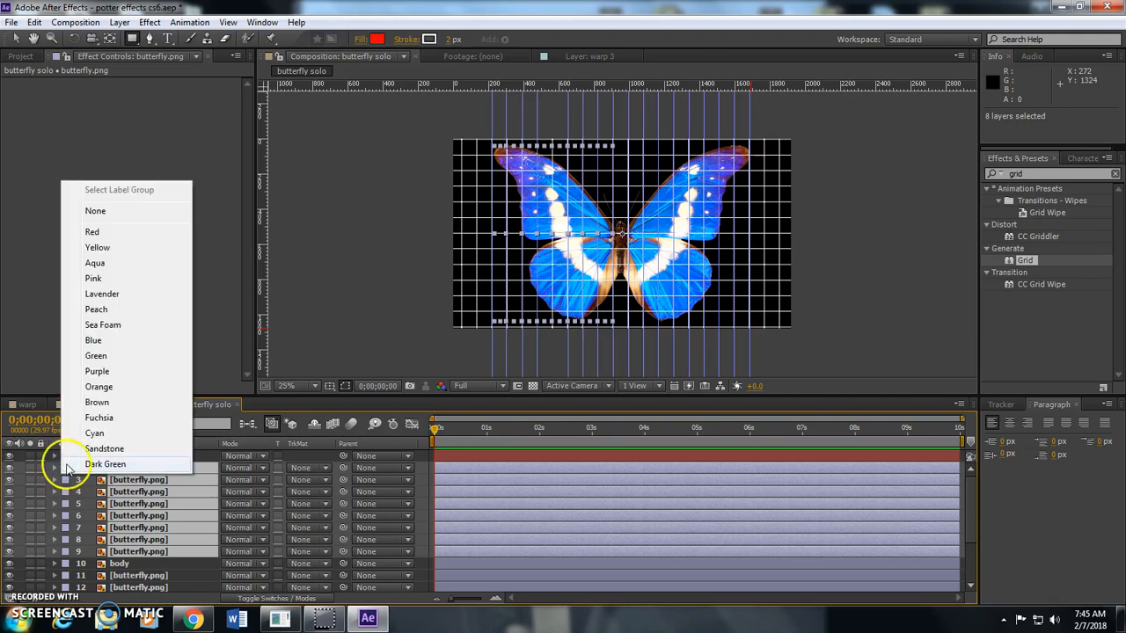
click(95, 247)
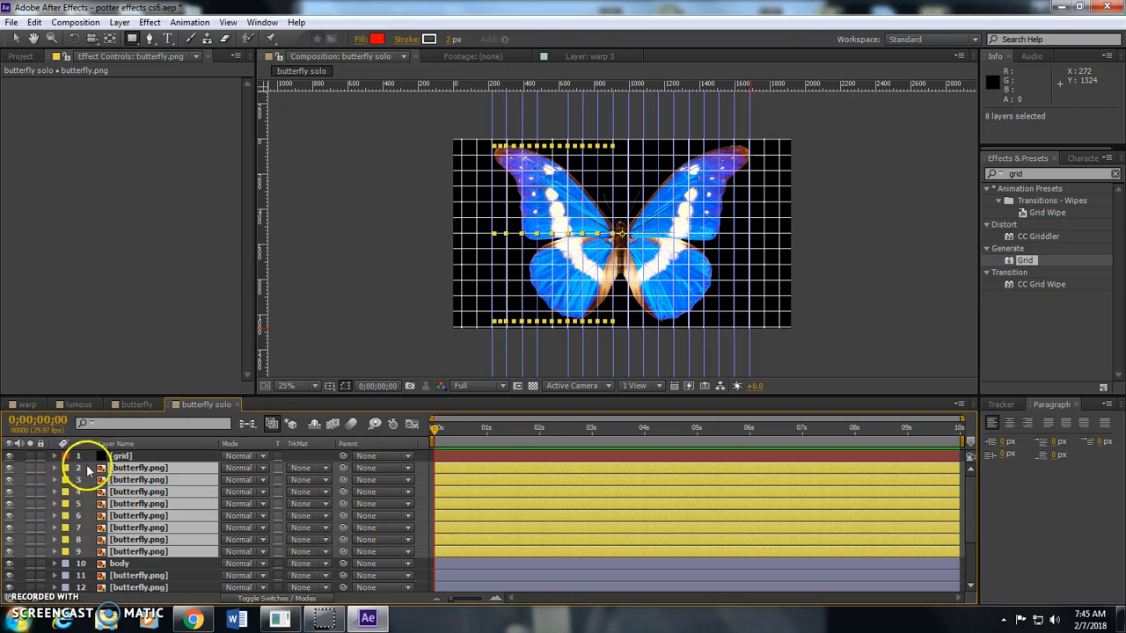
- Set the label colour of the eight right-wing layers, 11 to 18, to Red after trying Cyan and Aqua
scroll(163, 484, down, 2)
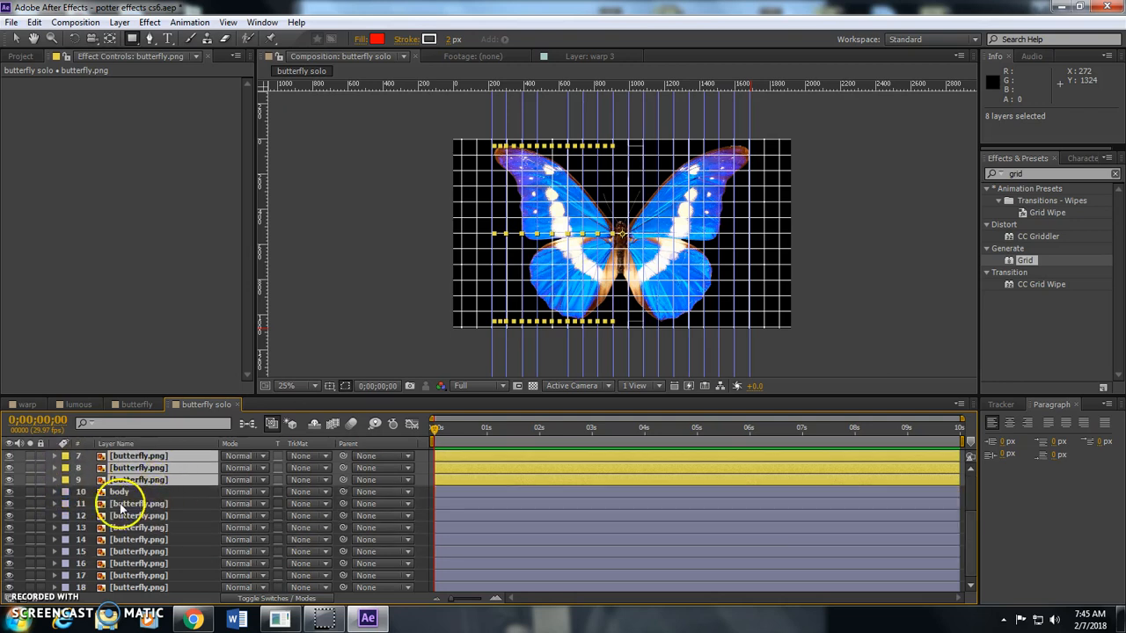
click(122, 505)
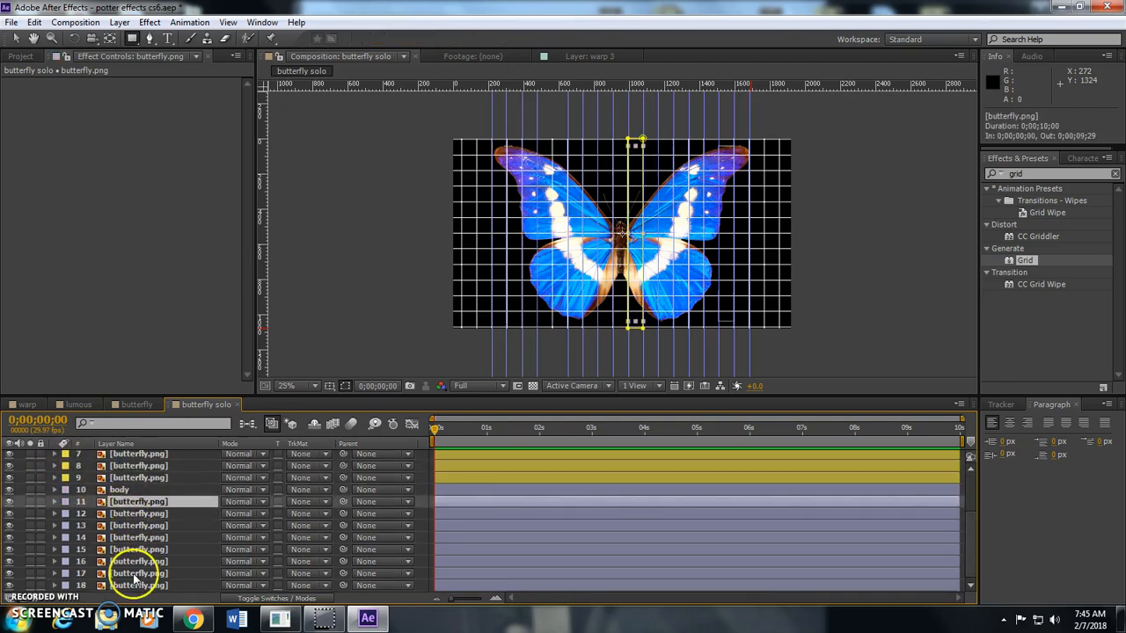
shift+click(137, 584)
click(65, 500)
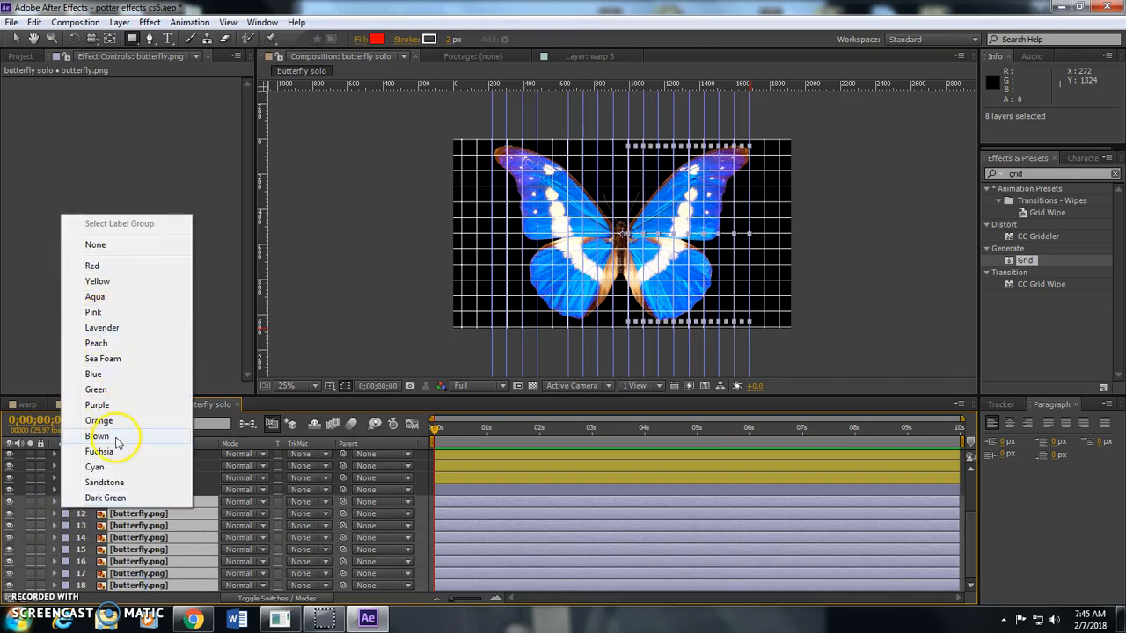
click(96, 467)
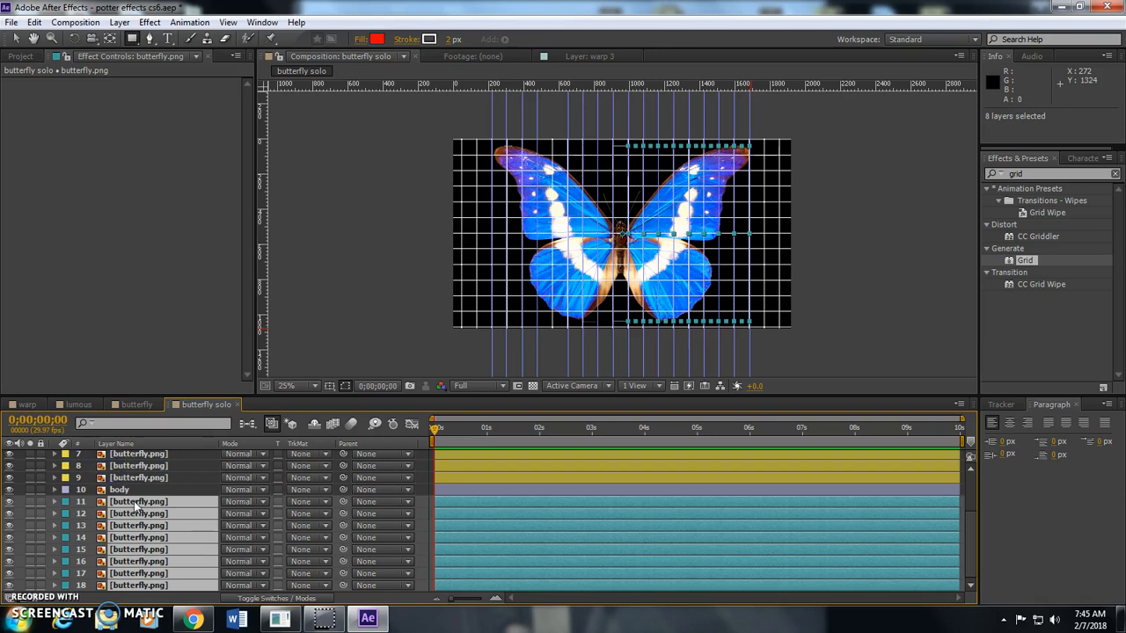
click(66, 507)
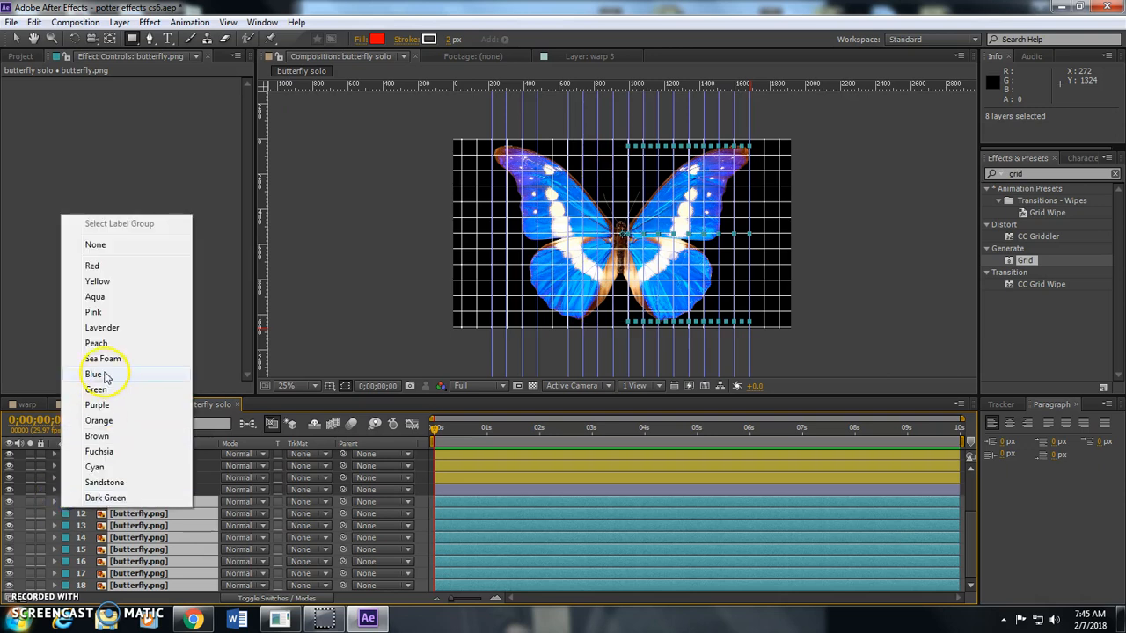
click(102, 297)
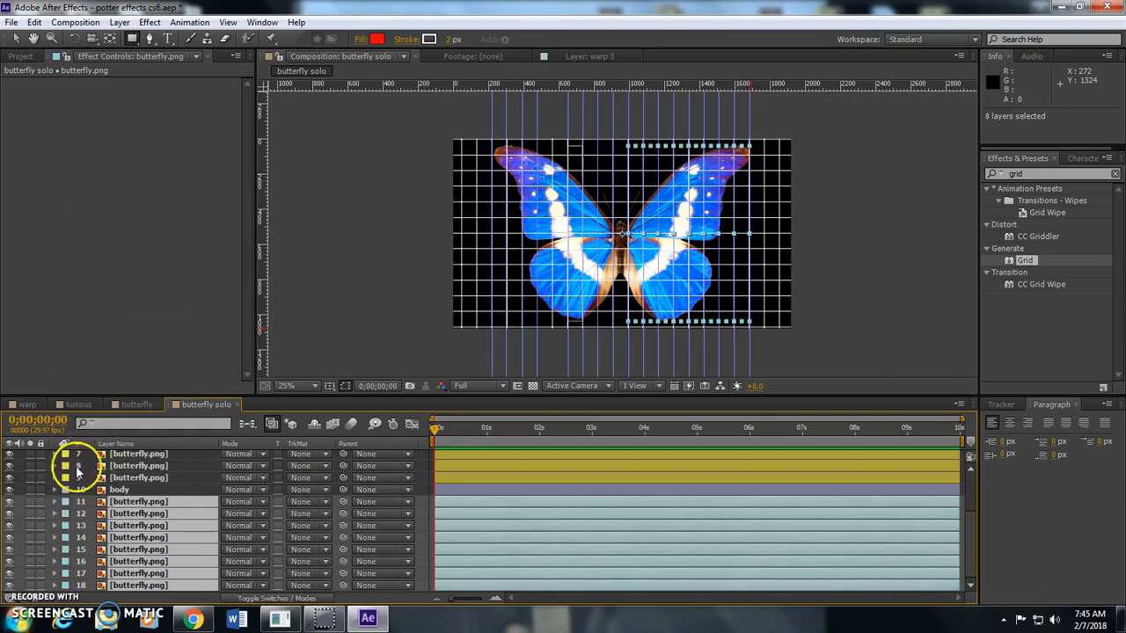
click(66, 504)
click(95, 267)
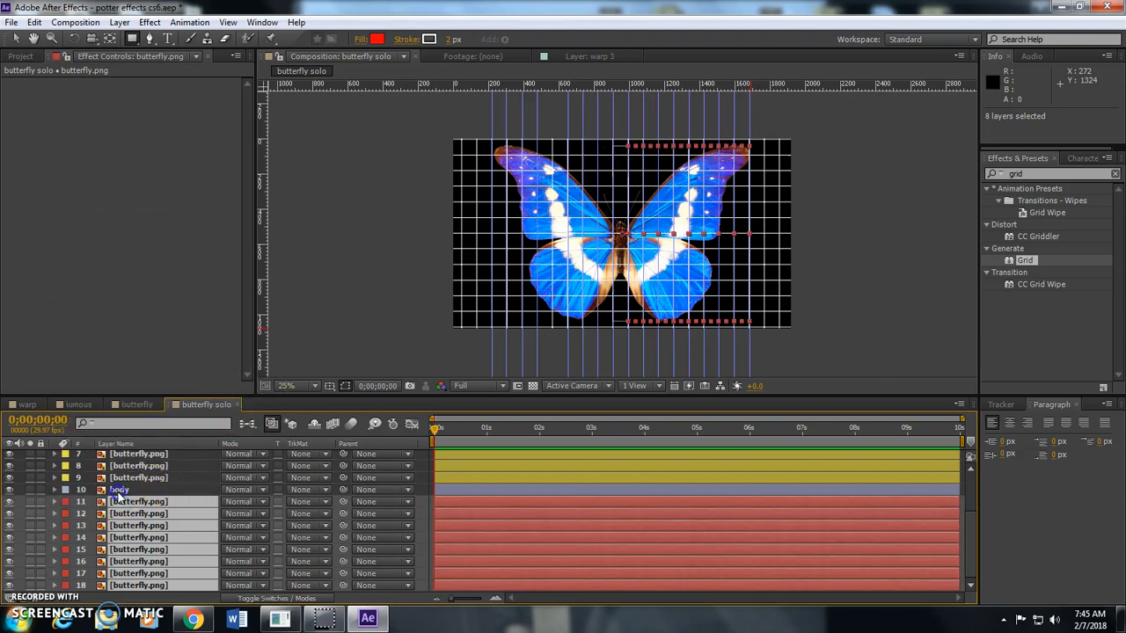
- Review the layer grouping by selecting the body layer, the yellow left-wing layers and the red right-wing layers in turn
click(118, 490)
click(209, 406)
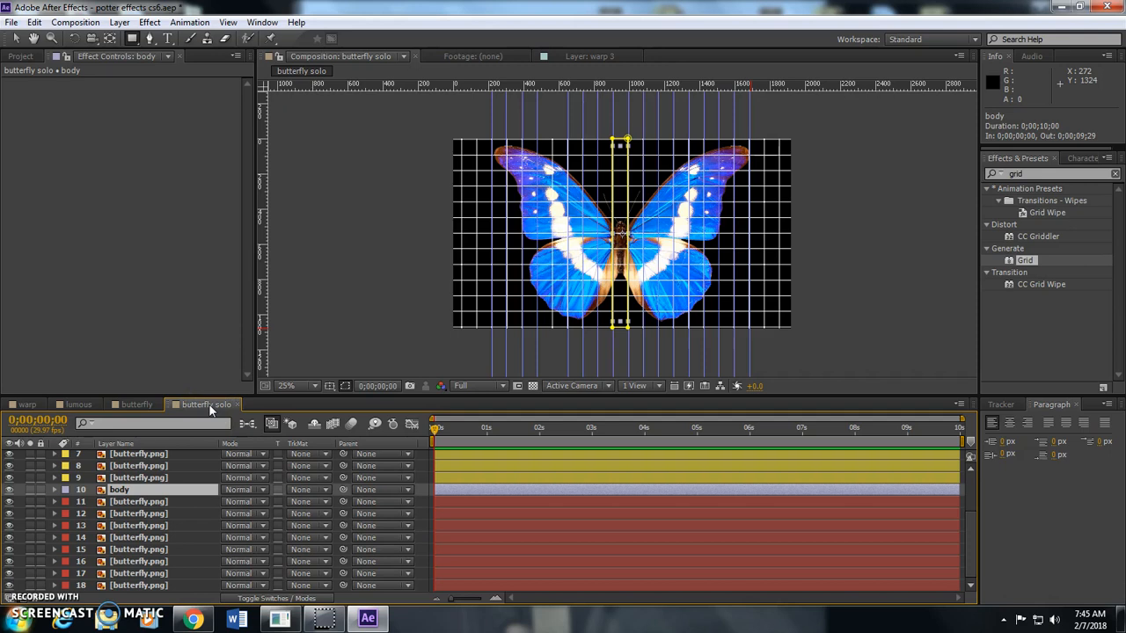
scroll(136, 496, up, 3)
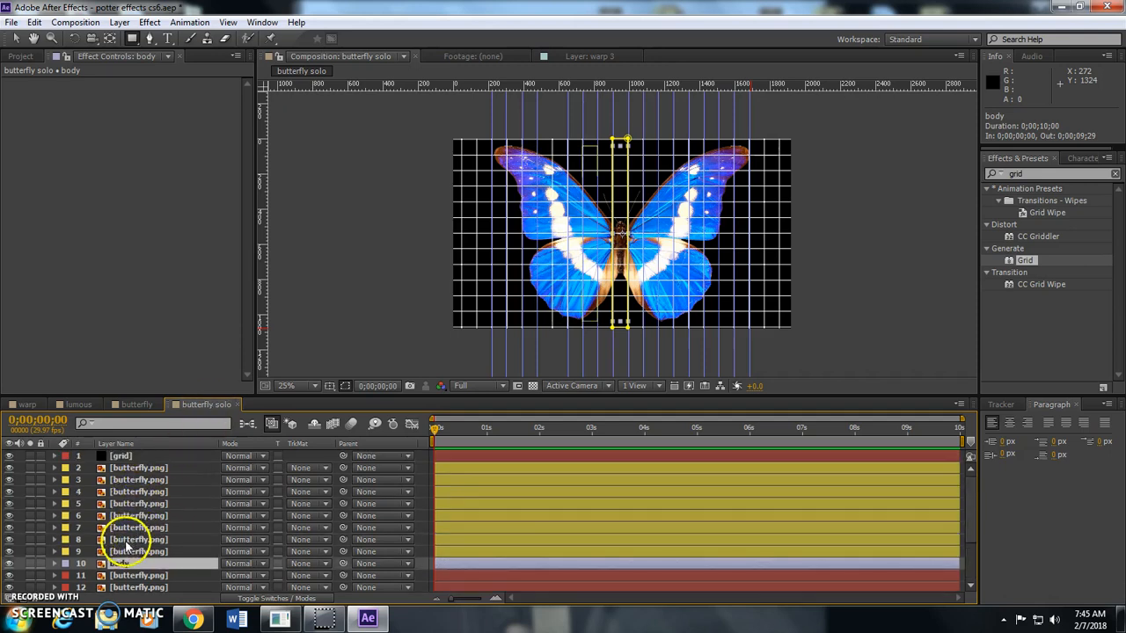
click(125, 551)
scroll(141, 486, down, 3)
click(139, 503)
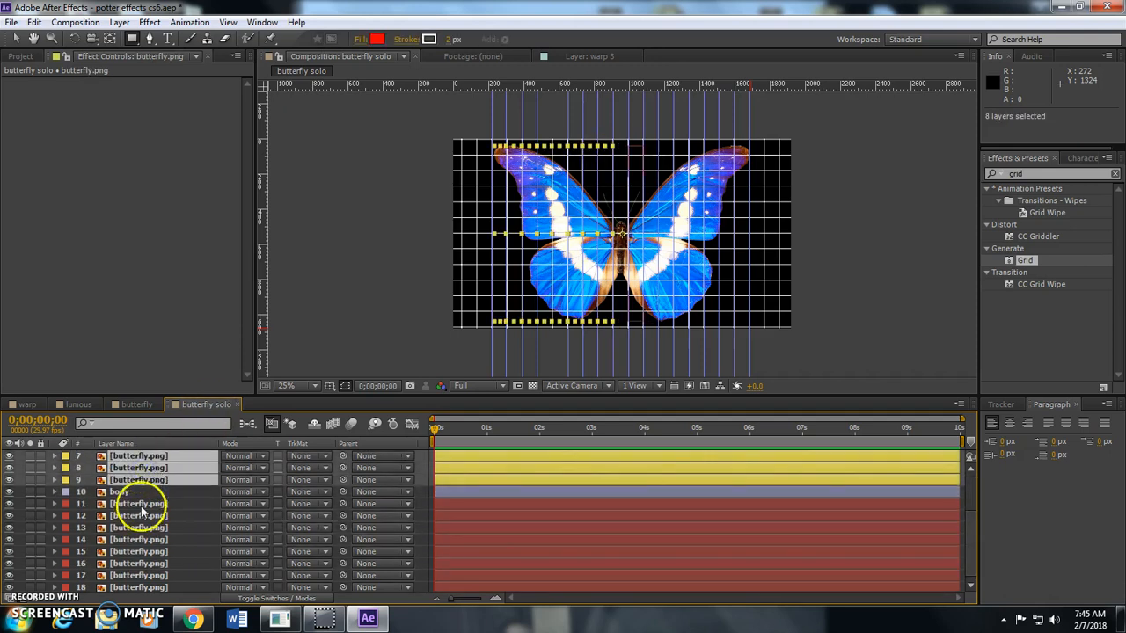
shift+click(141, 585)
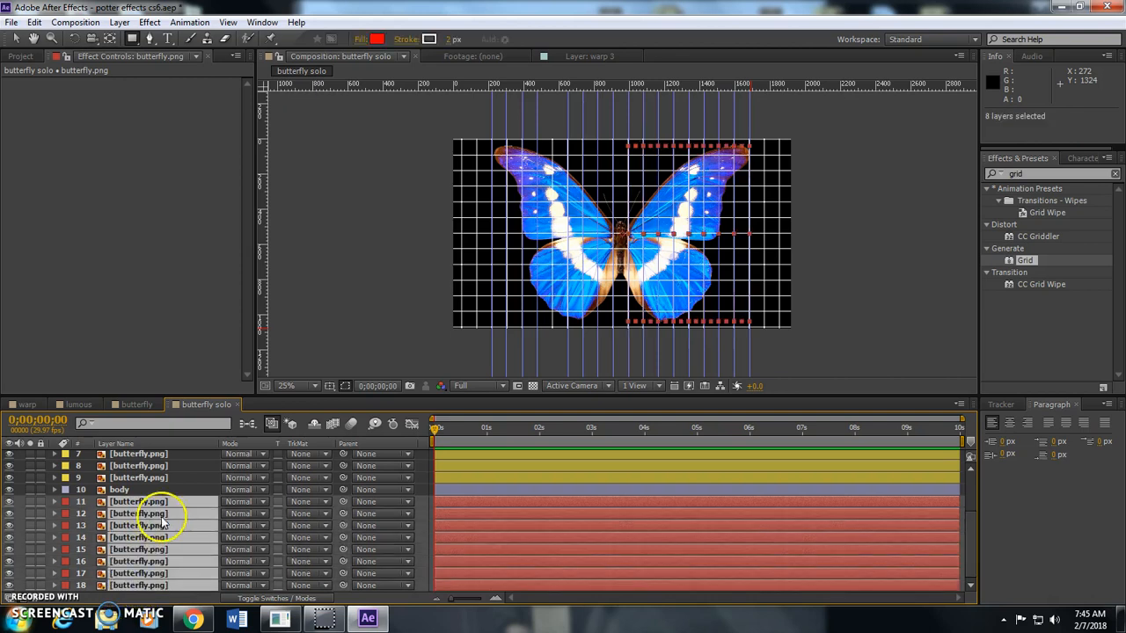
- Show the layer switches, make all butterfly strips and the body layer 3D, and select only the grid layer
click(278, 598)
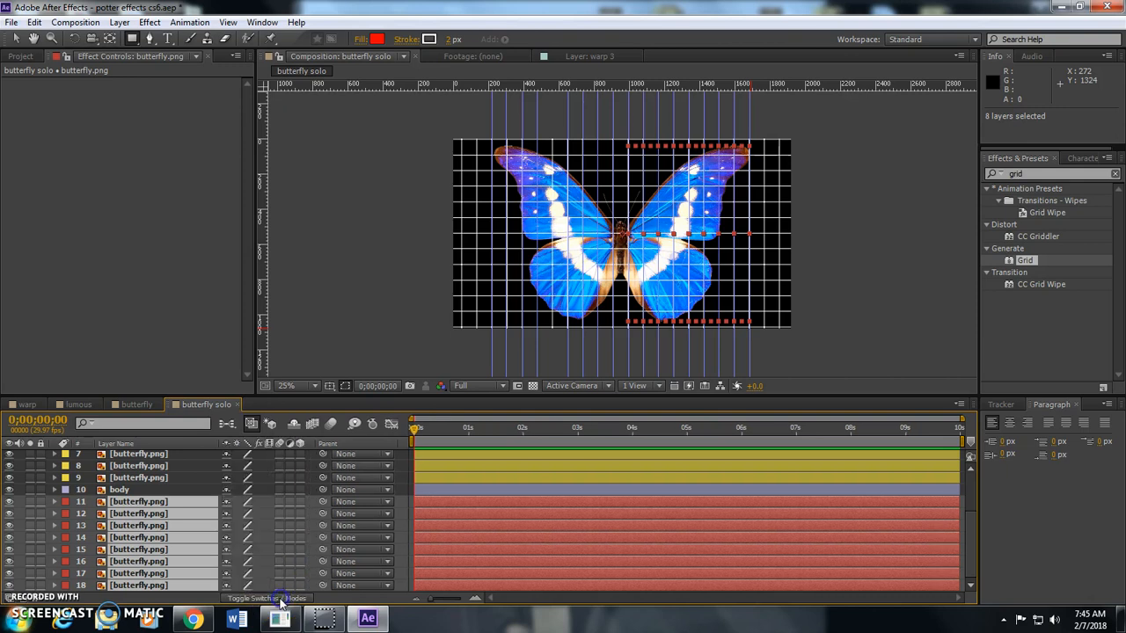
click(150, 502)
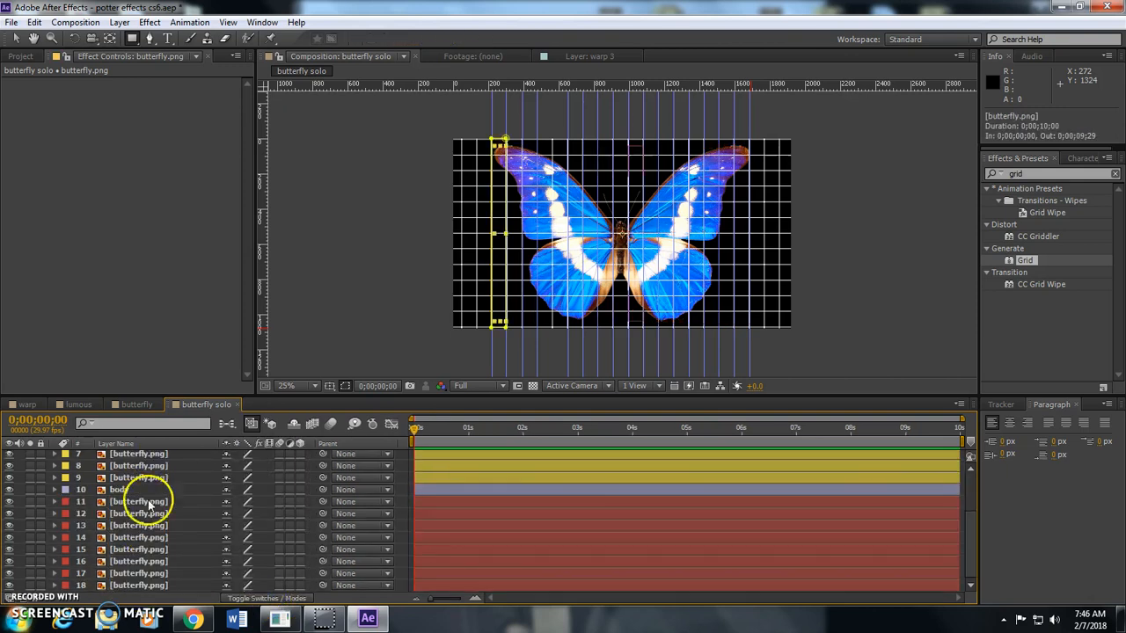
key(ctrl+a)
click(299, 457)
scroll(579, 253, up, 2)
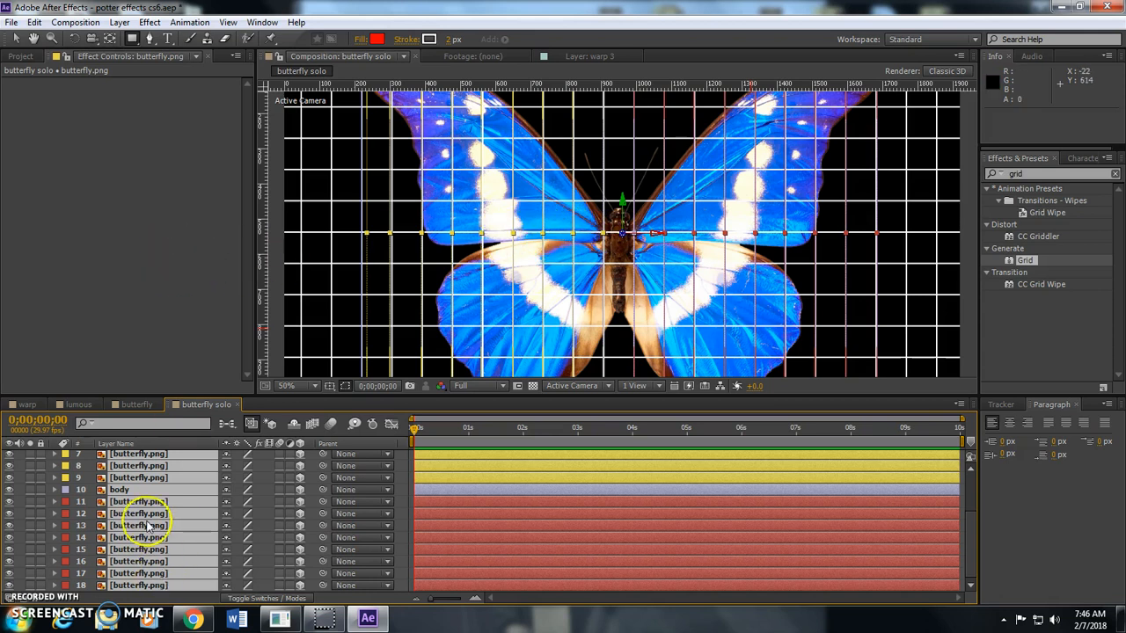
scroll(144, 471, up, 2)
click(144, 456)
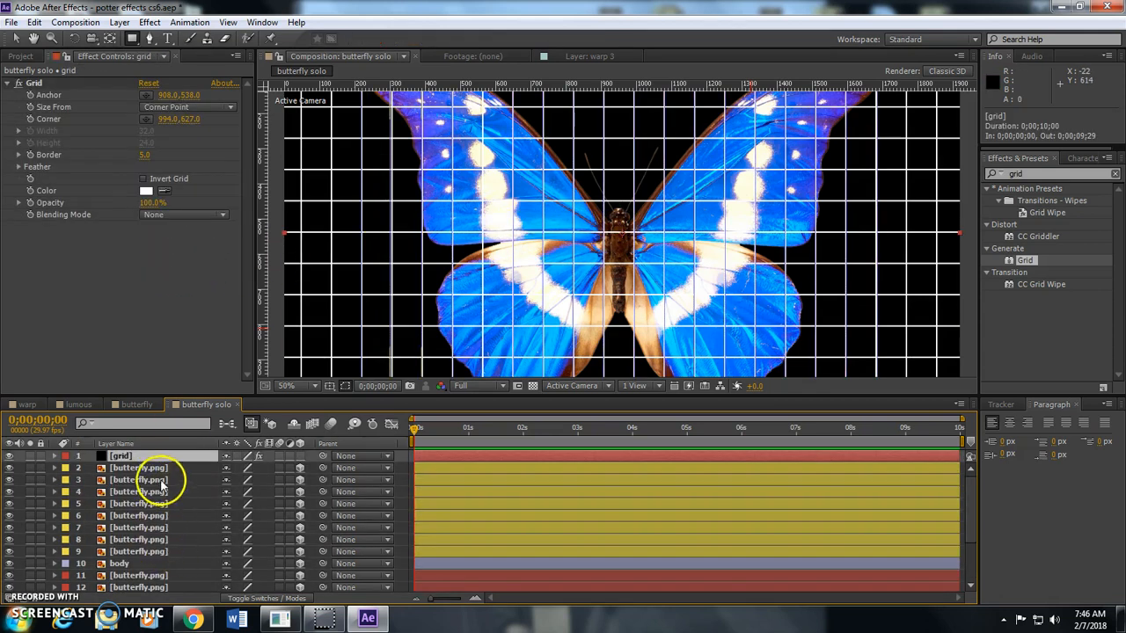
- Move the anchor point of the outermost left-wing strip, layer 2, to its inner edge with the Pan Behind tool
click(162, 468)
shift+click(174, 551)
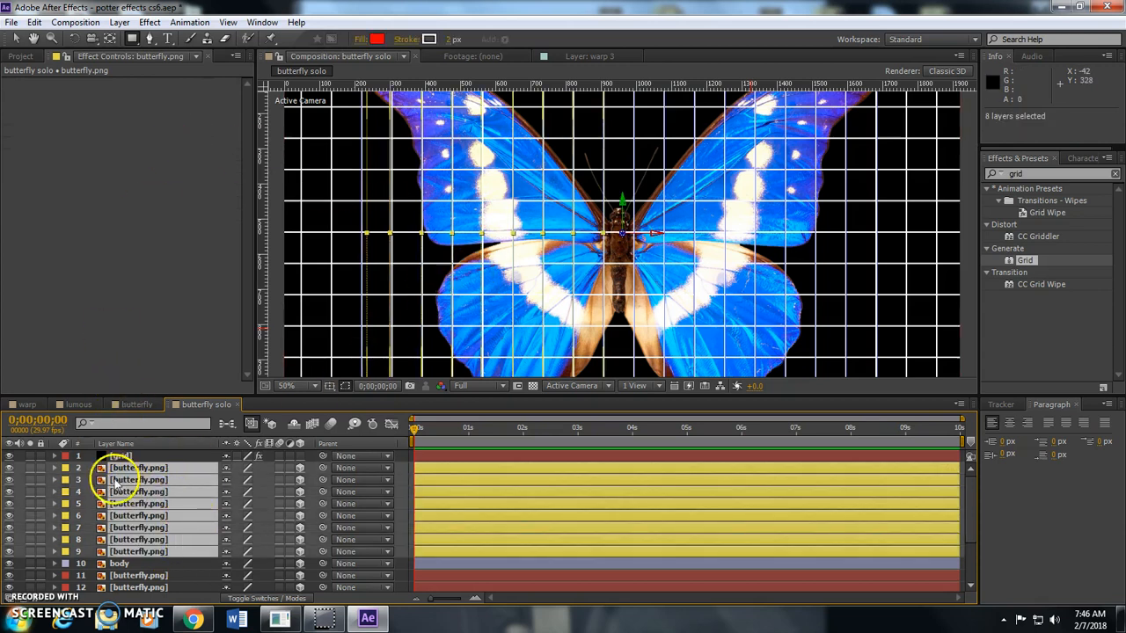
click(123, 564)
click(151, 469)
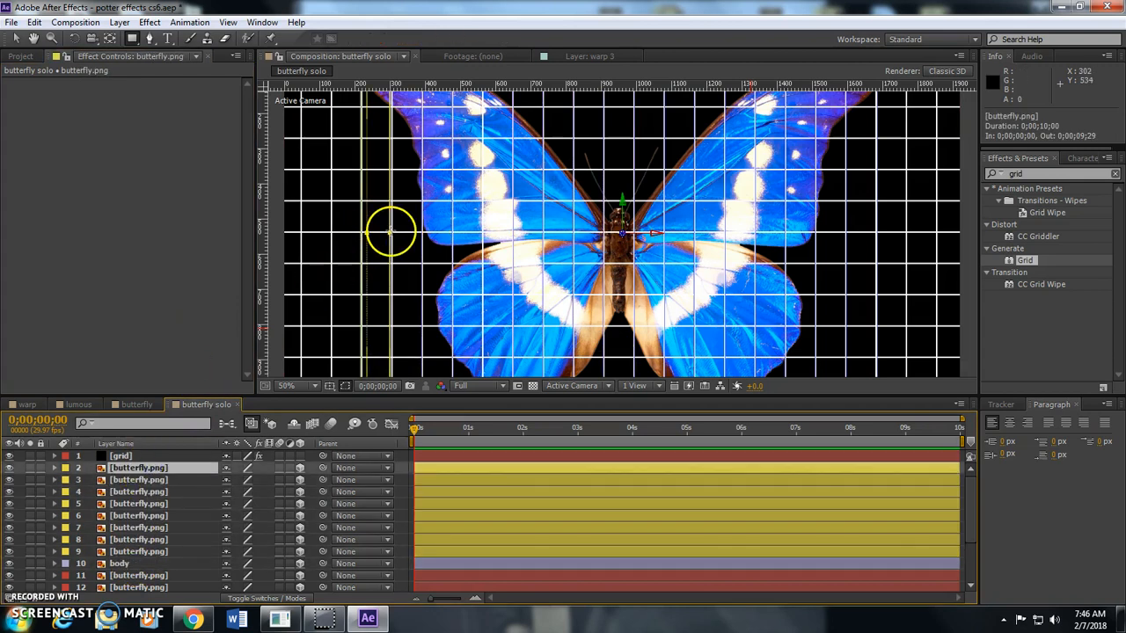
click(110, 39)
drag(604, 201, 406, 245)
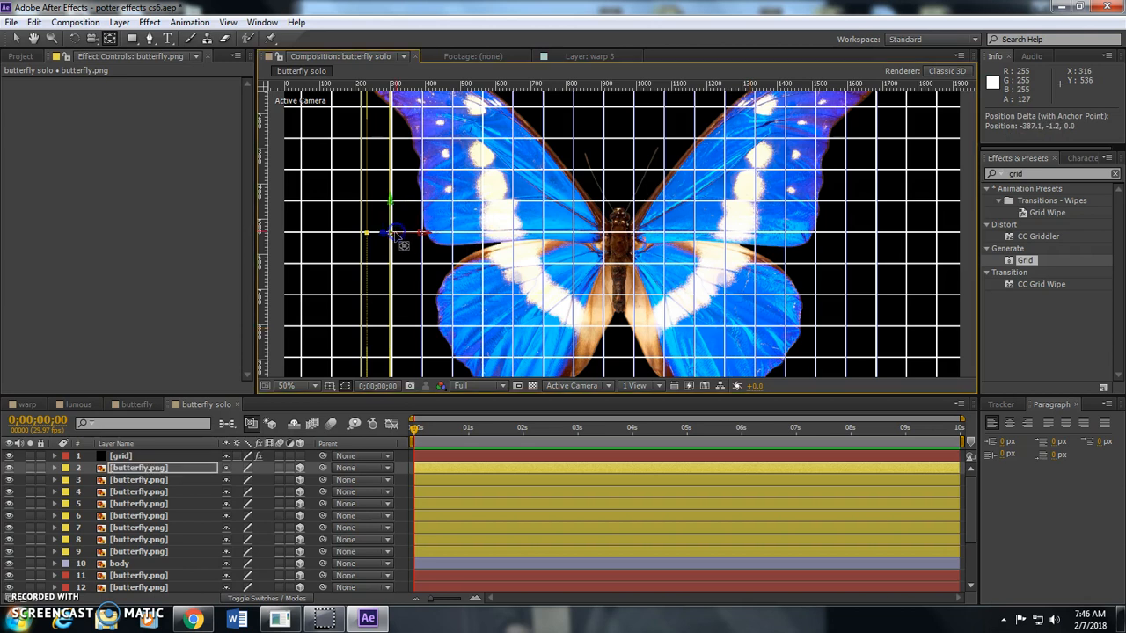
- Try moving the anchor points of left-wing layers 3 and 4 from the body to the grid lines one column inside their strips
click(151, 480)
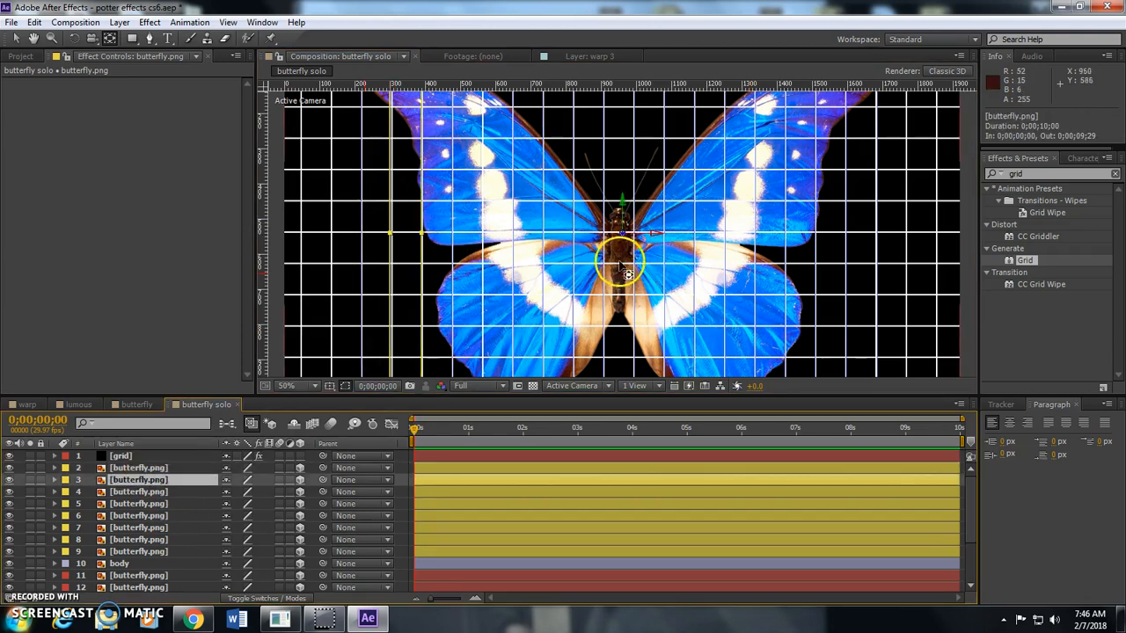
drag(620, 235, 457, 239)
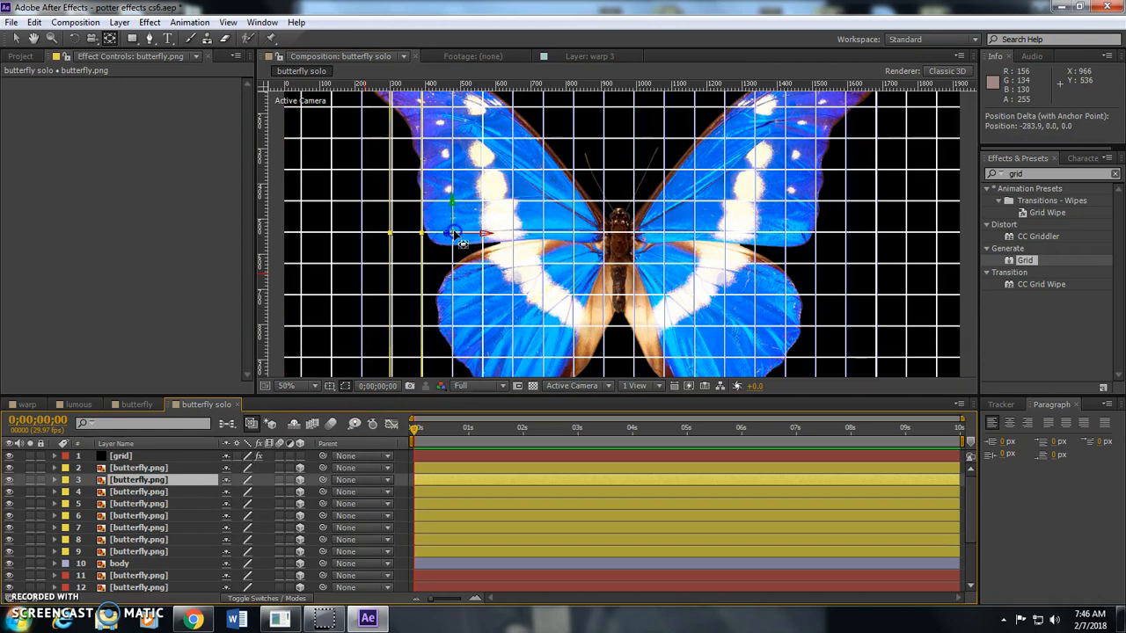
click(159, 491)
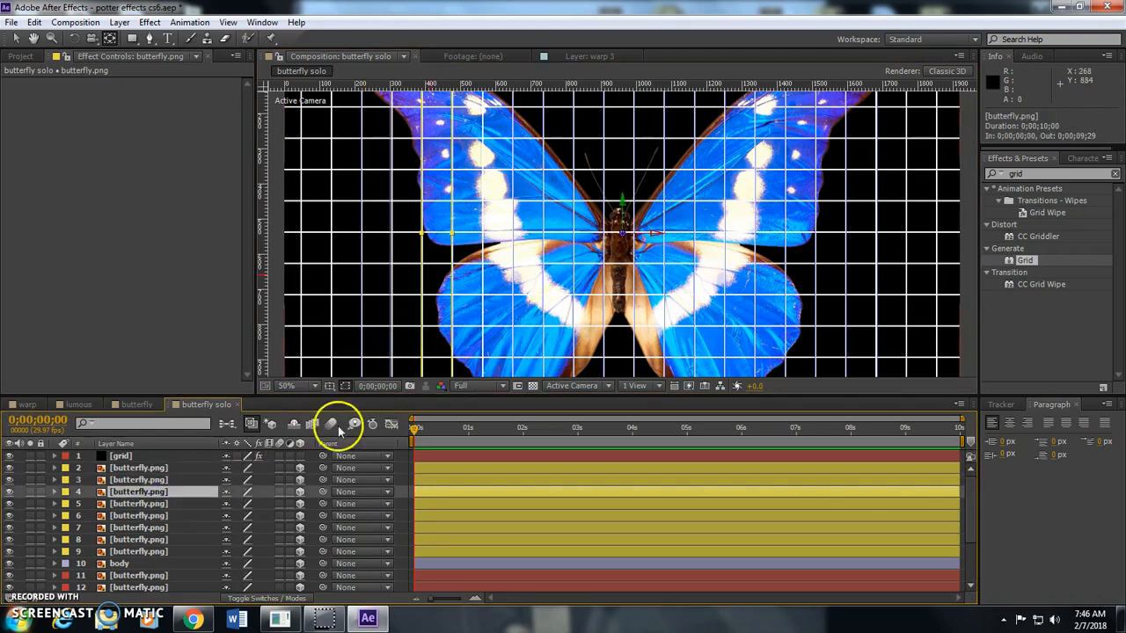
drag(635, 242, 527, 247)
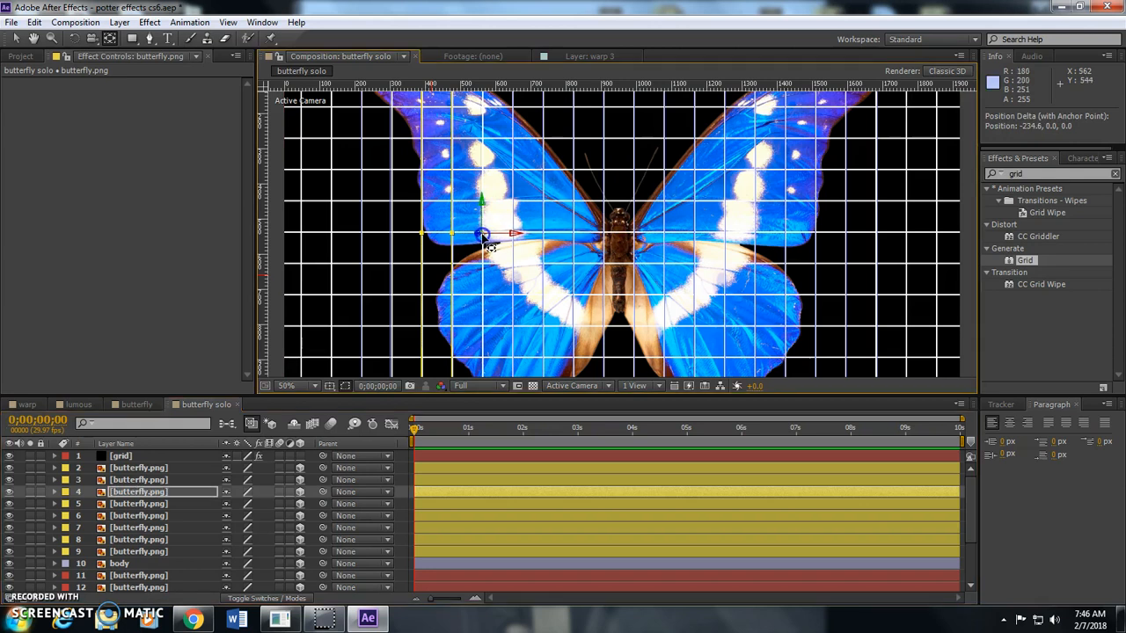
- Toggle the visibility of left-wing layers 5 and 4 to examine which strip of the wing each one holds
click(69, 507)
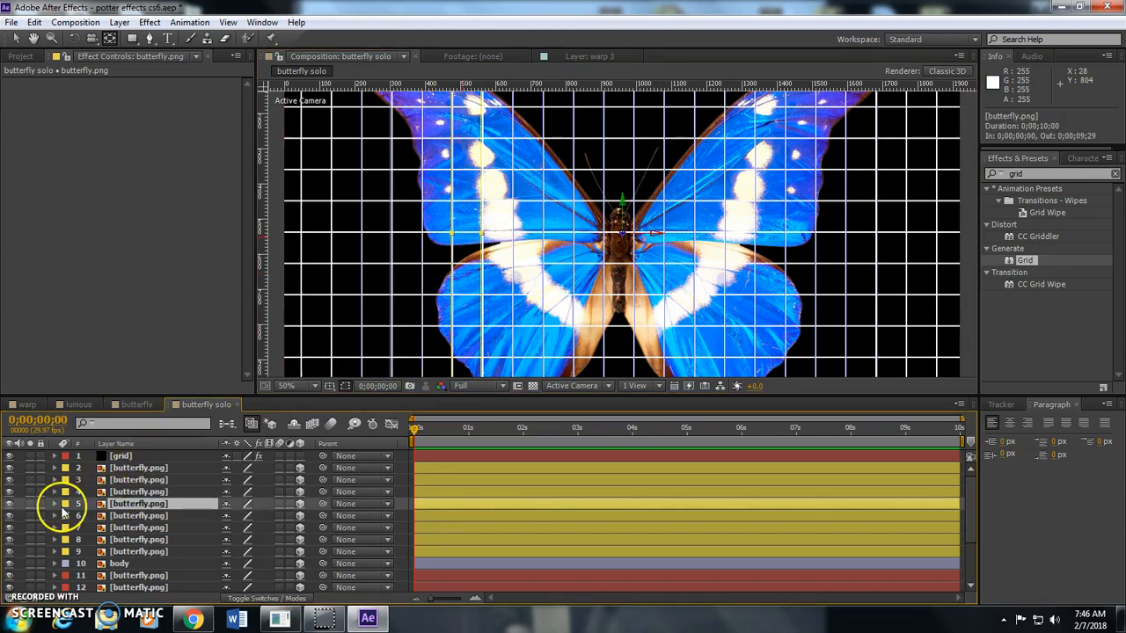
click(8, 505)
click(8, 505)
click(8, 505)
click(7, 505)
click(8, 499)
click(7, 500)
click(8, 492)
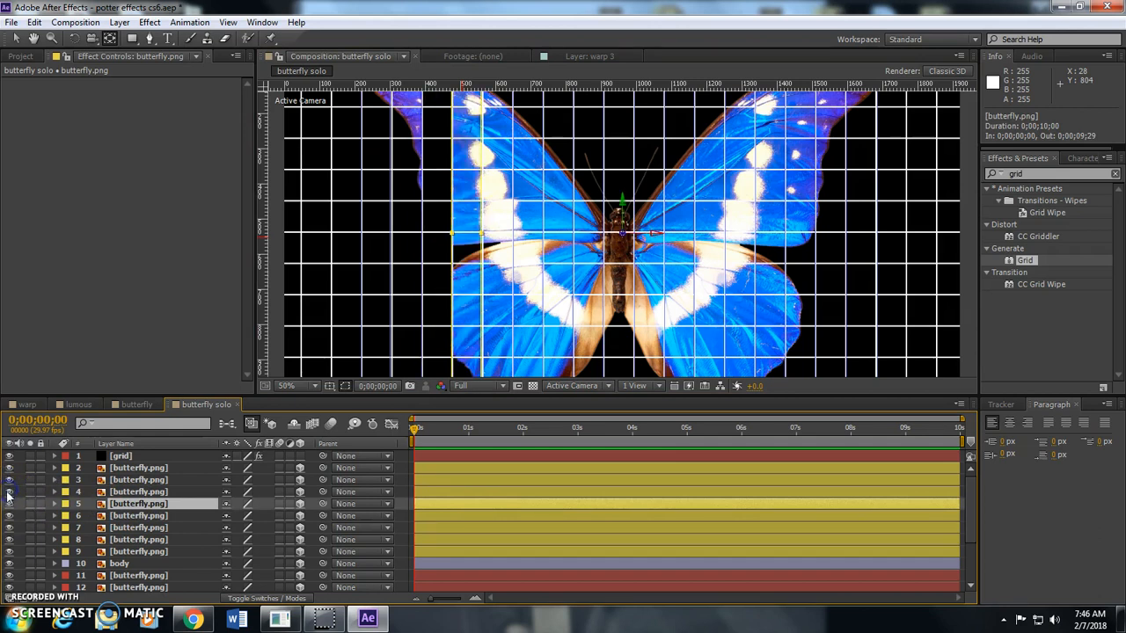
click(8, 492)
click(9, 504)
click(9, 504)
click(9, 504)
click(9, 504)
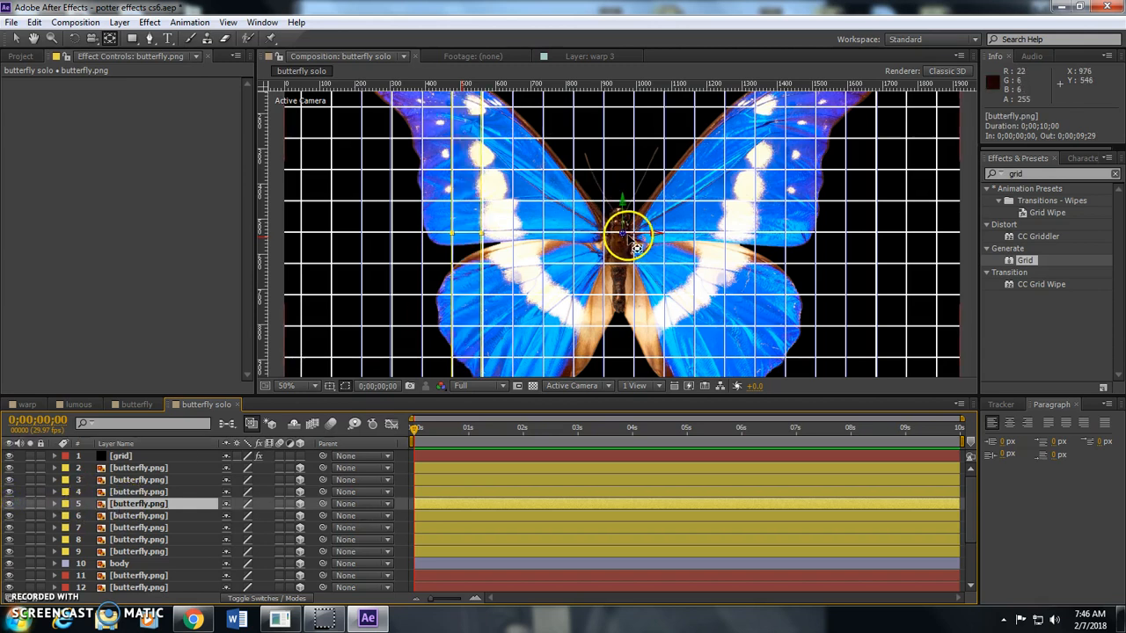
- Place the anchor points of left-wing layers 5, 4 and 3 on their strips' inner edges and recheck layer 2's anchor
drag(630, 237, 487, 237)
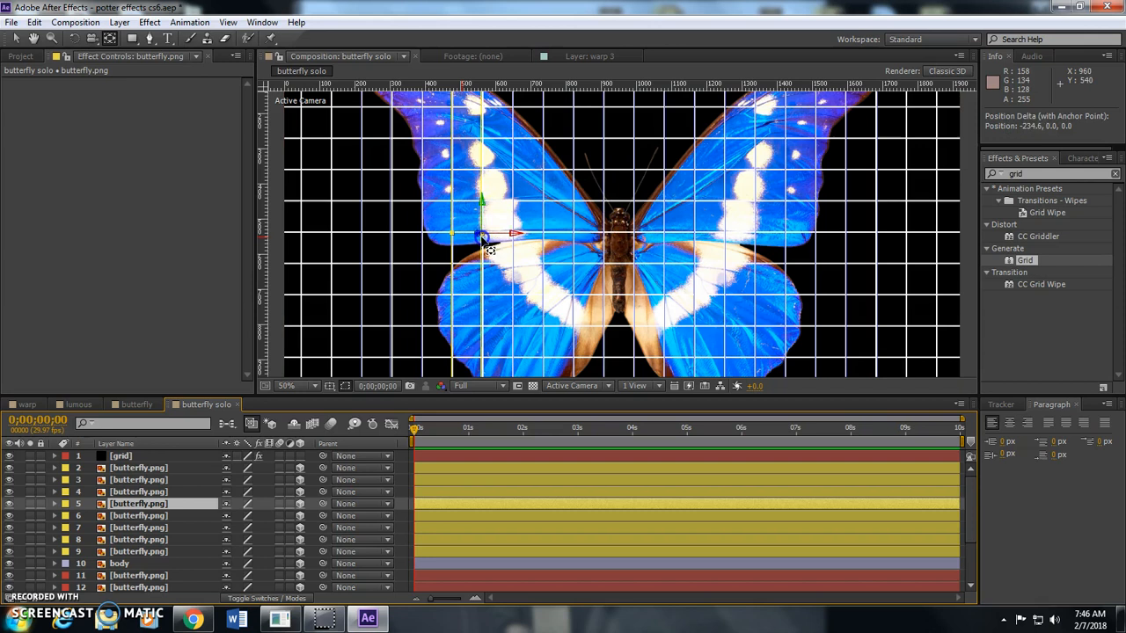
click(134, 494)
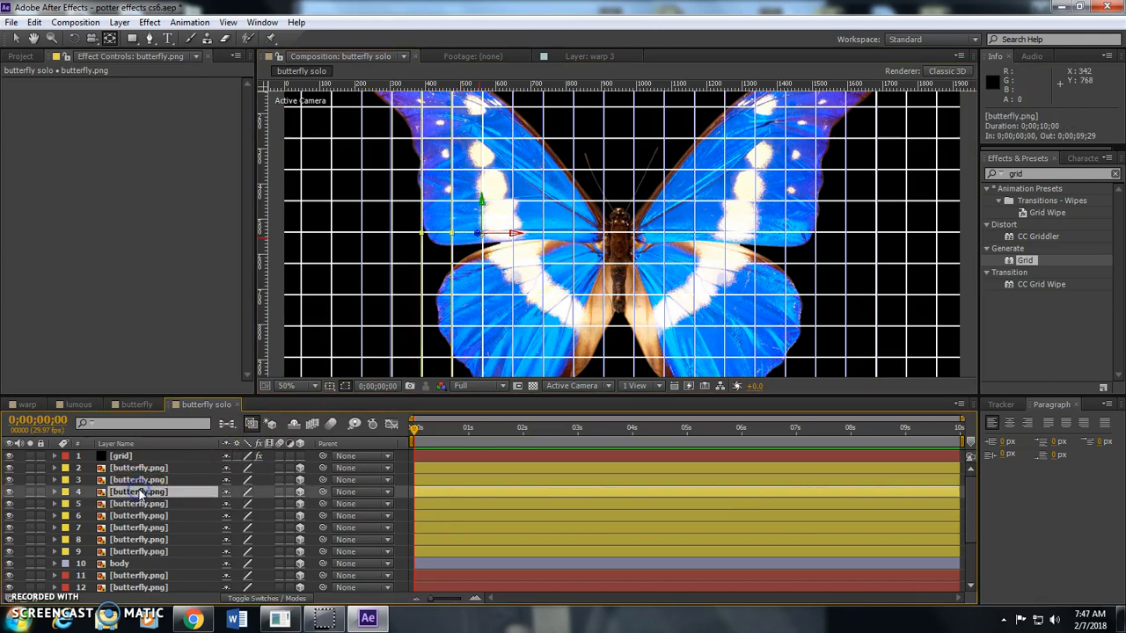
drag(475, 233, 469, 238)
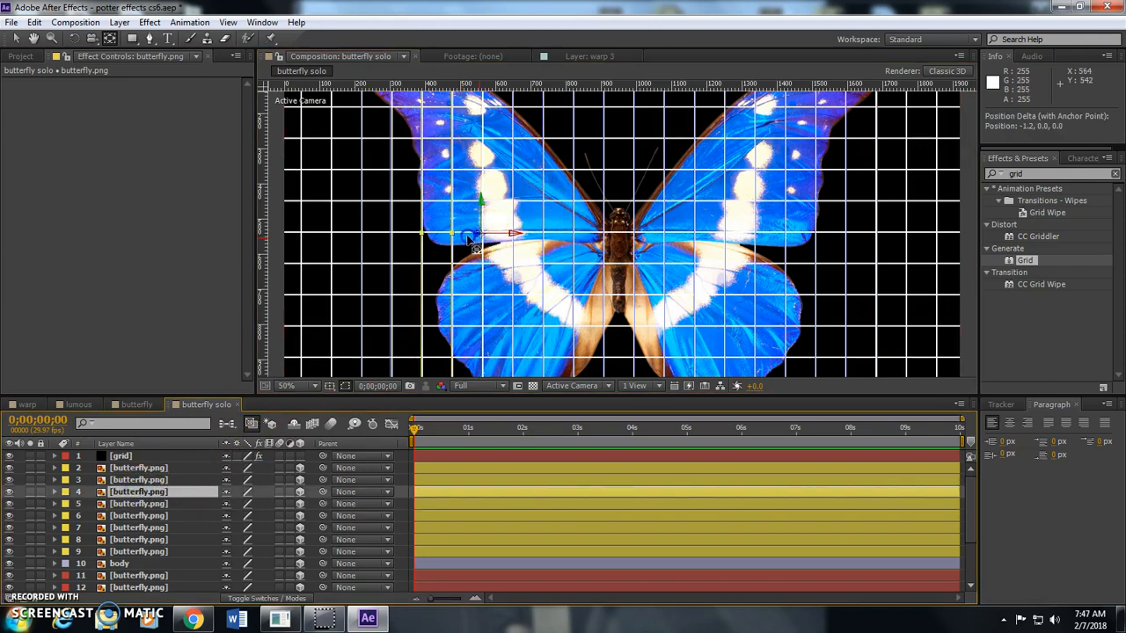
click(150, 479)
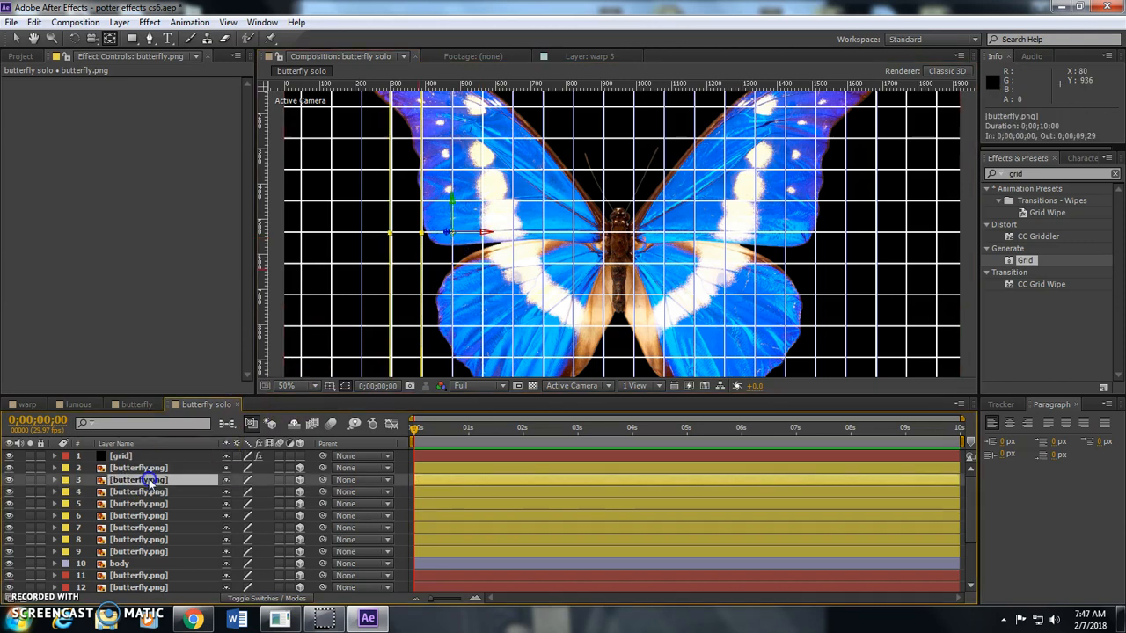
drag(393, 272, 425, 233)
click(453, 233)
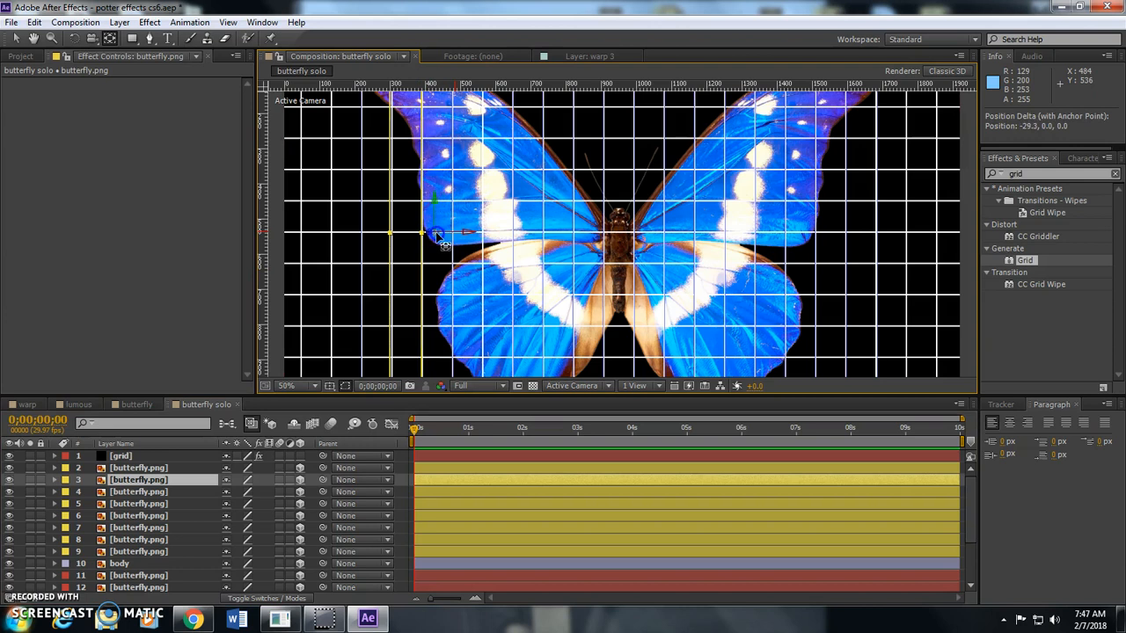
click(136, 467)
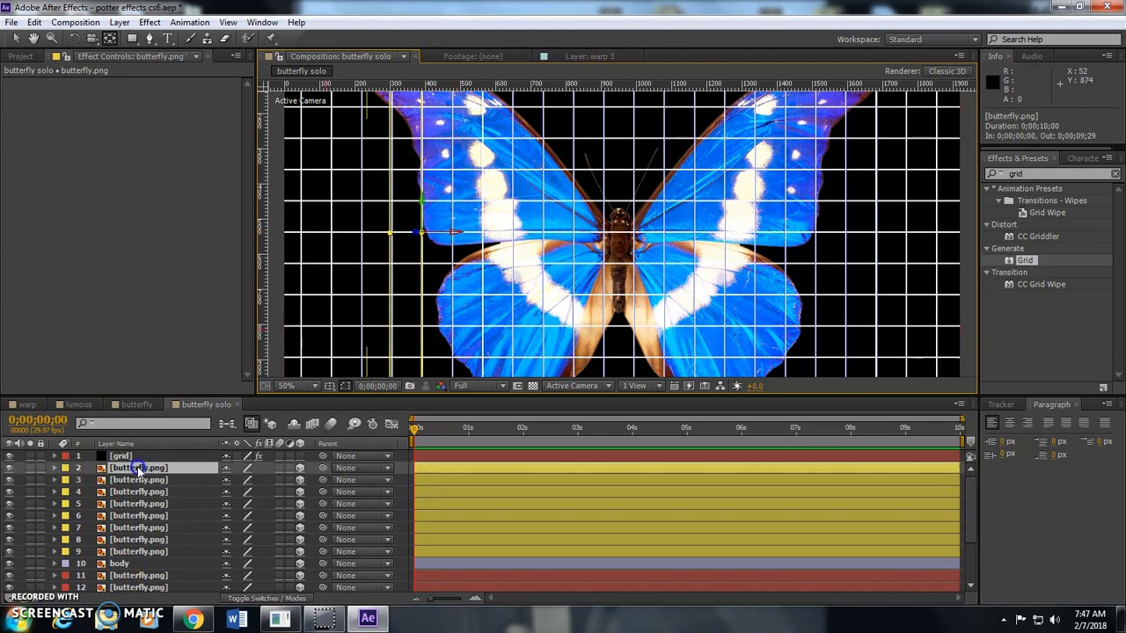
drag(382, 251, 535, 244)
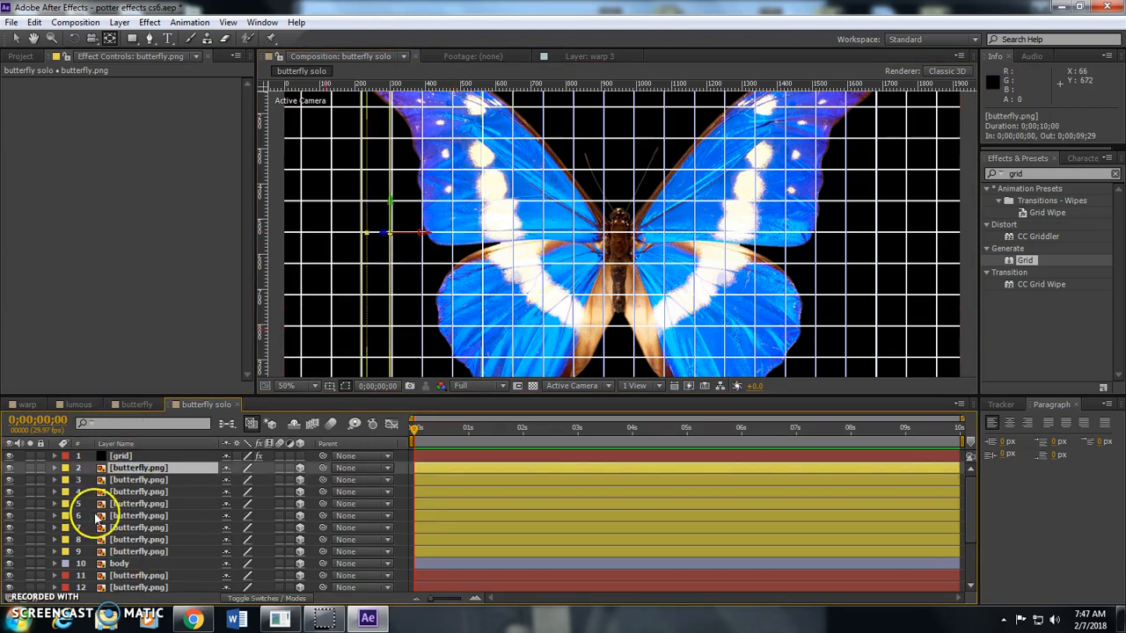
- Move the anchor point of left-wing layer 6 to its strip's inner edge after undoing a first misplaced move
click(126, 505)
click(132, 517)
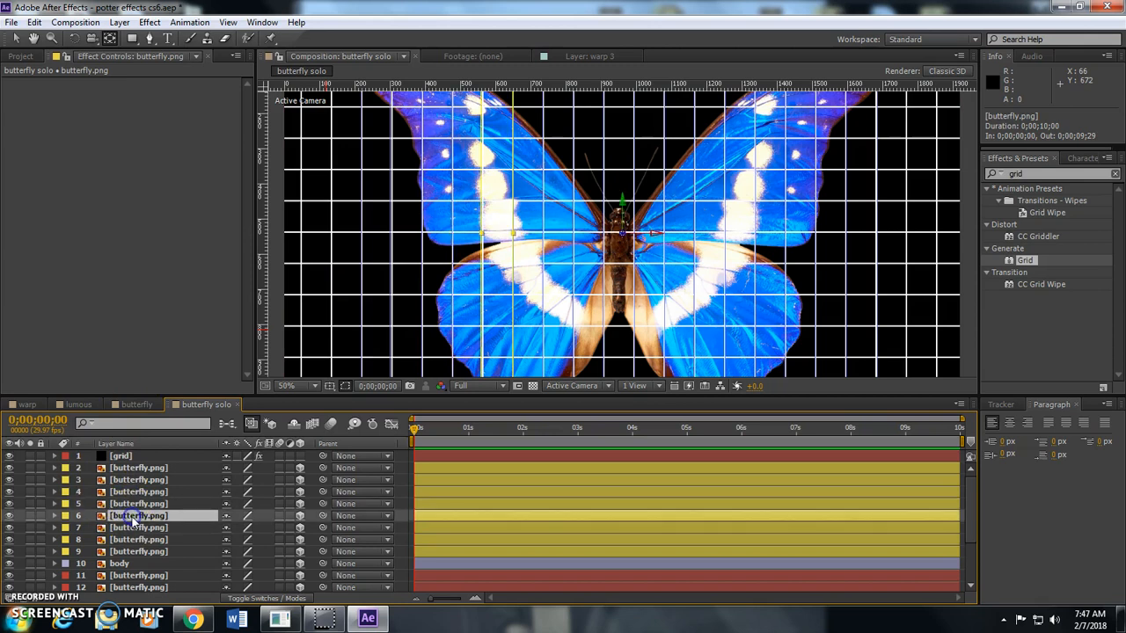
drag(647, 241, 593, 240)
key(ctrl+z)
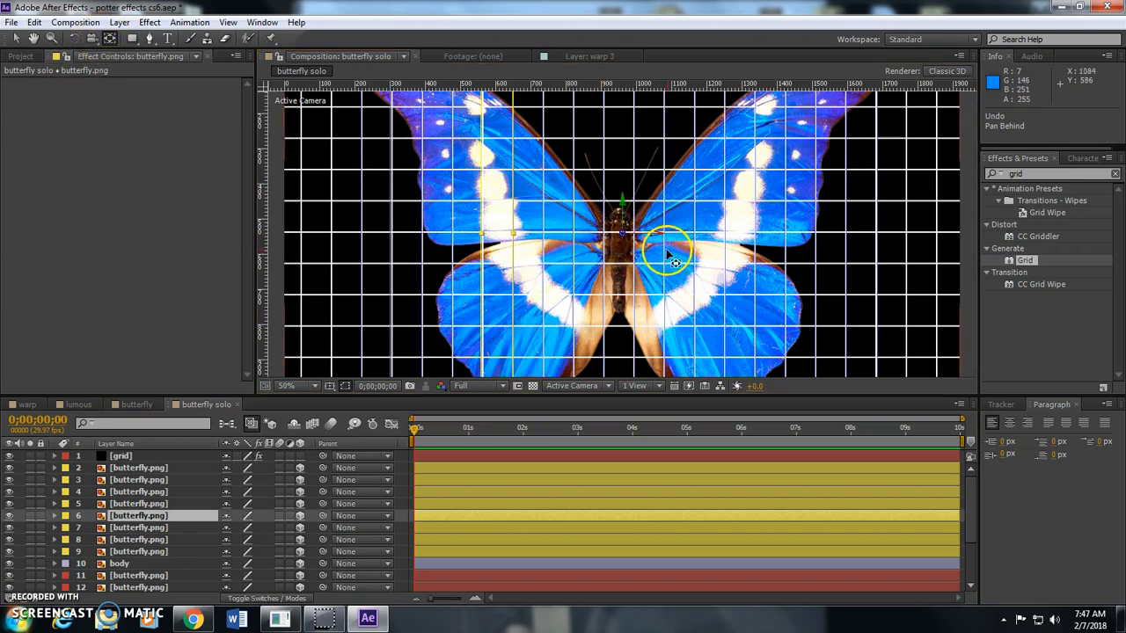
drag(621, 234, 540, 238)
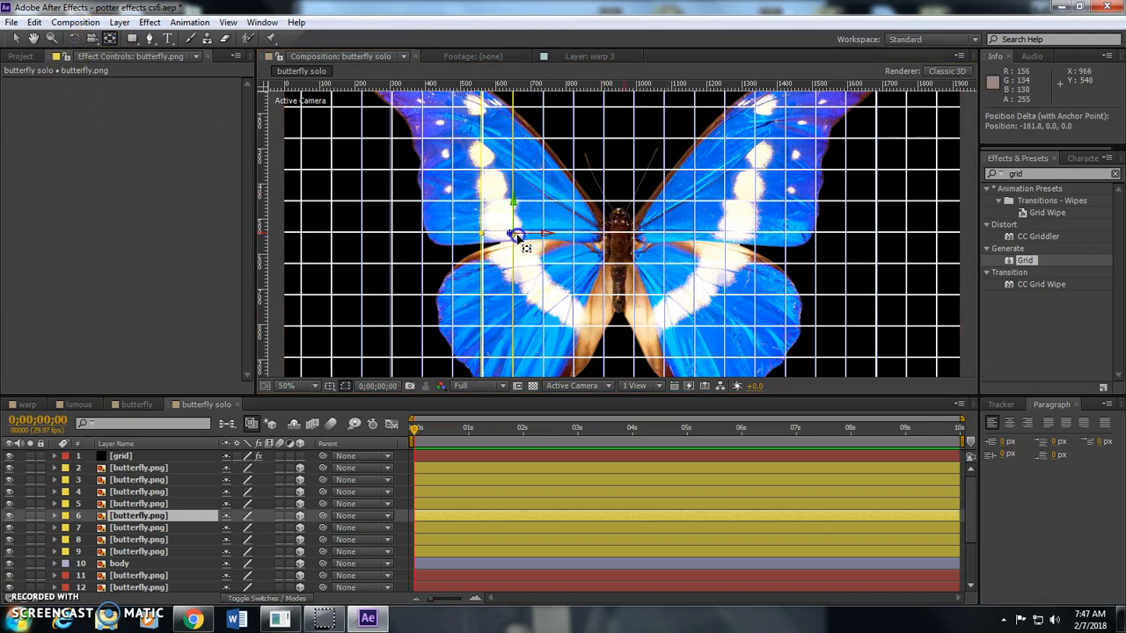
click(513, 221)
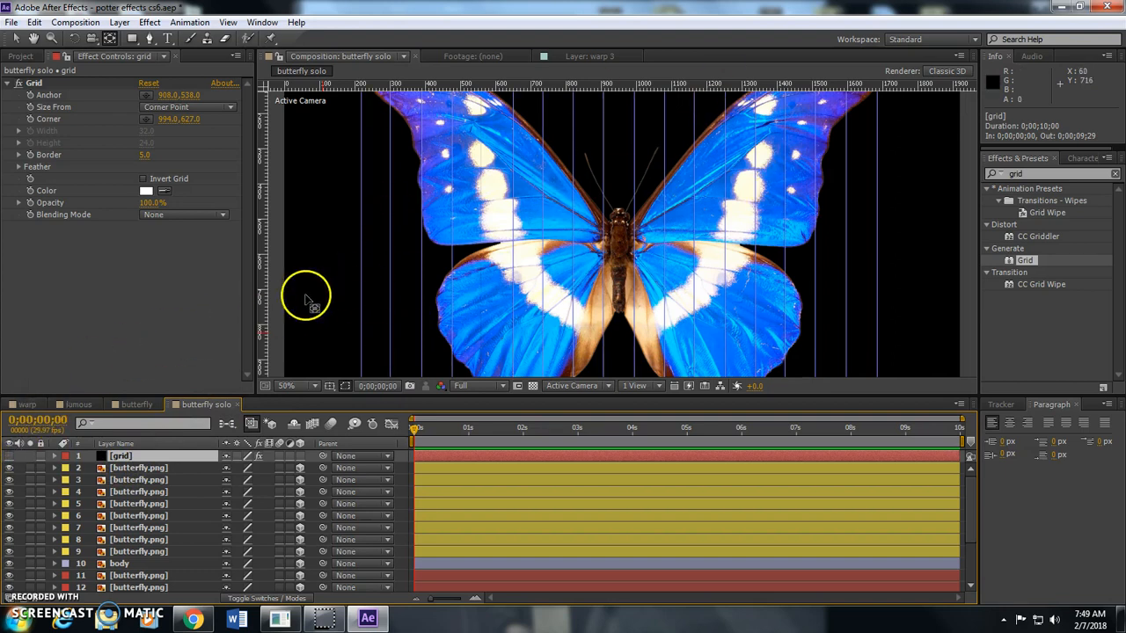
- Add a new adjustment layer above the grid layer and rename it controller
click(121, 23)
mouse_move(317, 38)
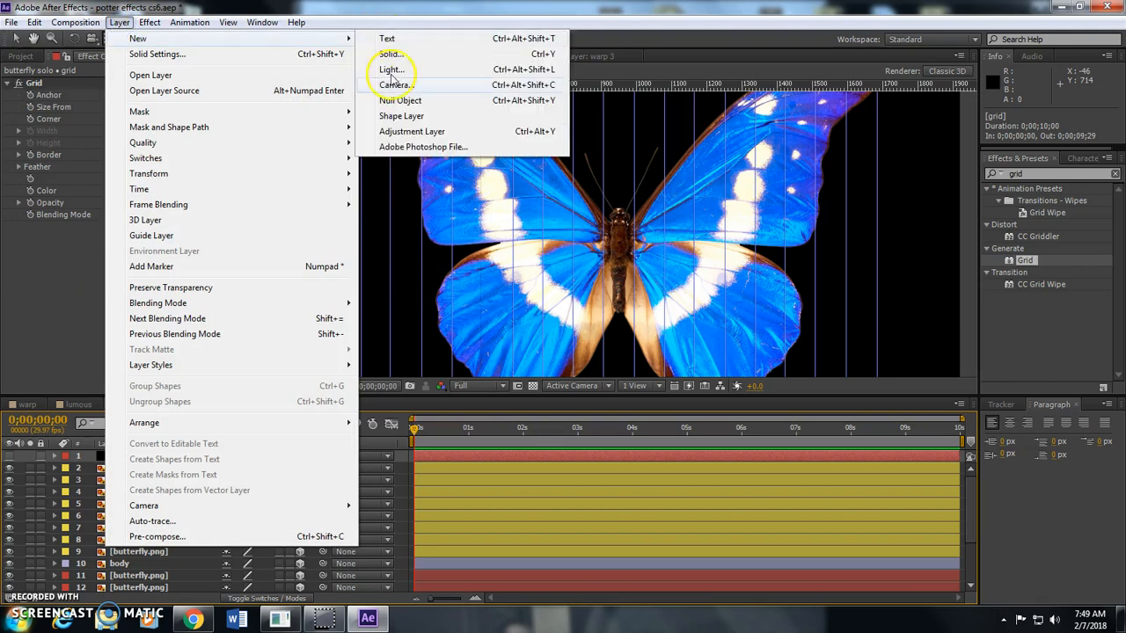
click(411, 132)
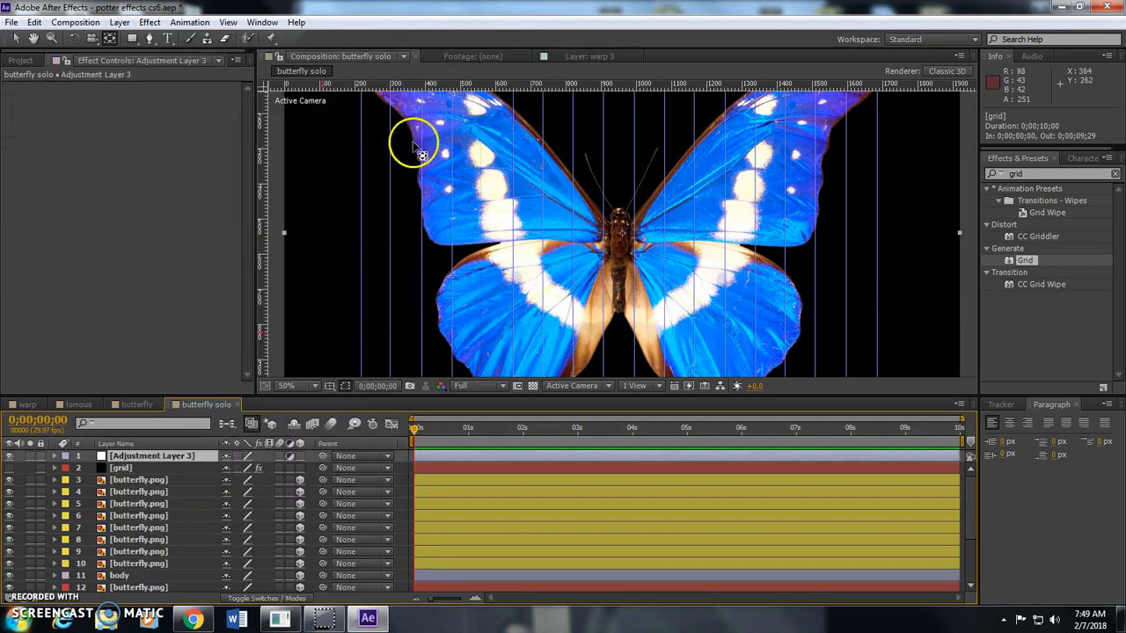
right_click(136, 455)
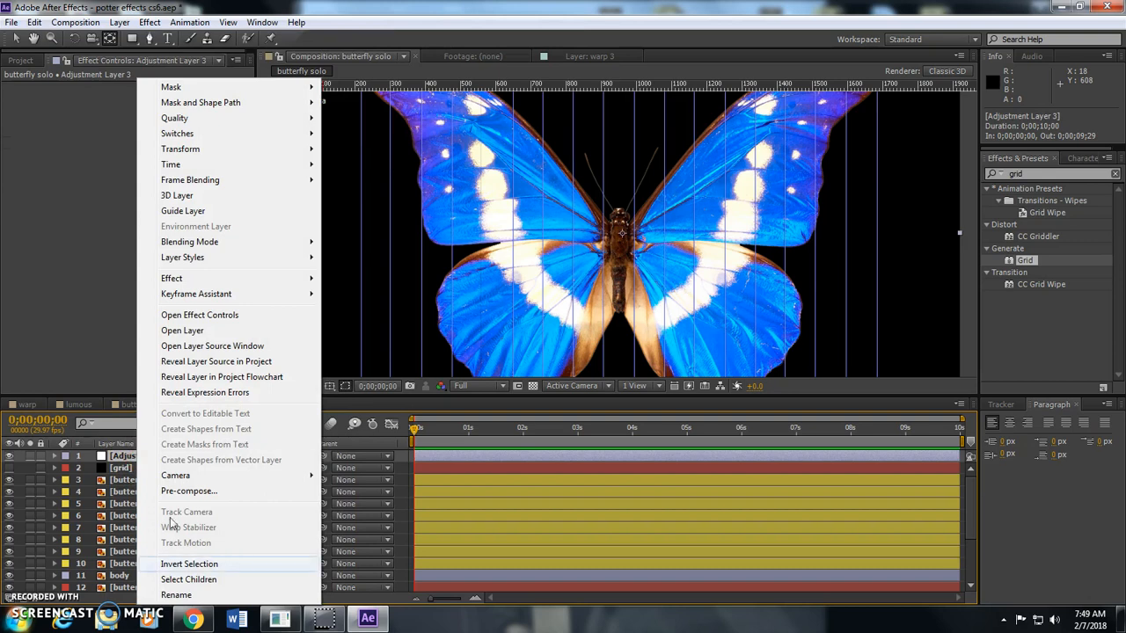
click(201, 596)
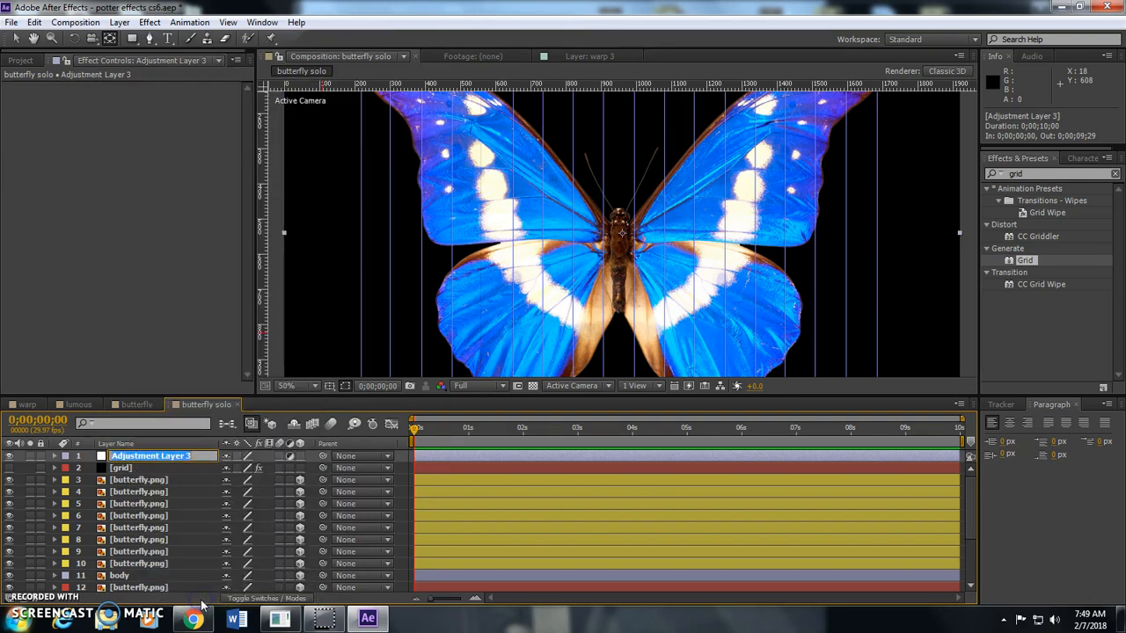
text(controller)
click(166, 466)
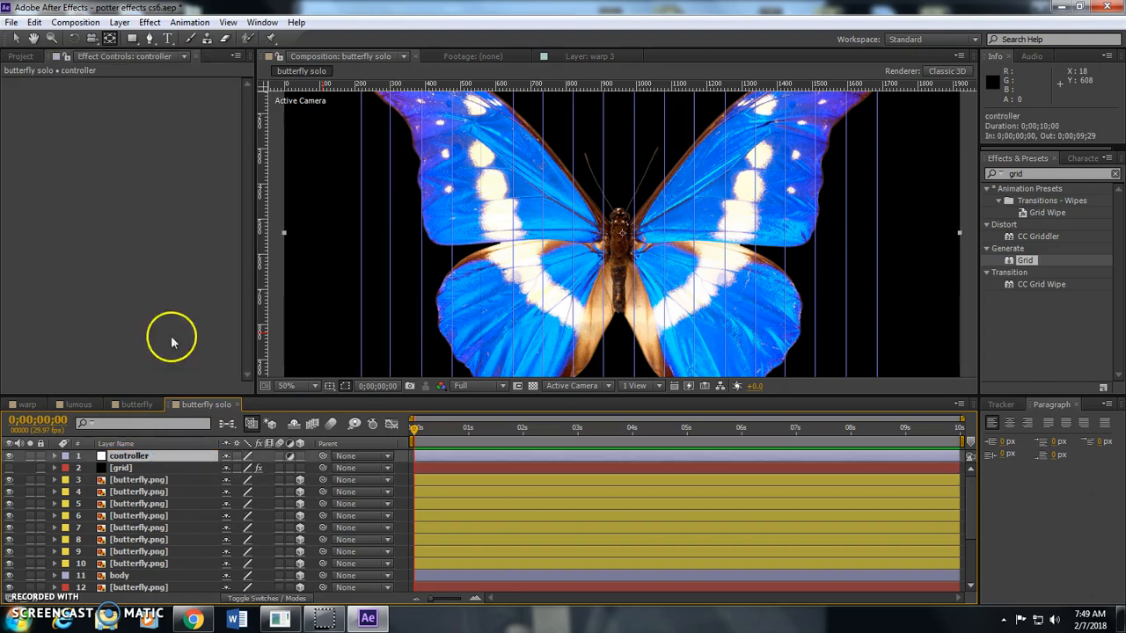
- Apply a Slider Control expression effect to the controller layer and duplicate it
click(150, 22)
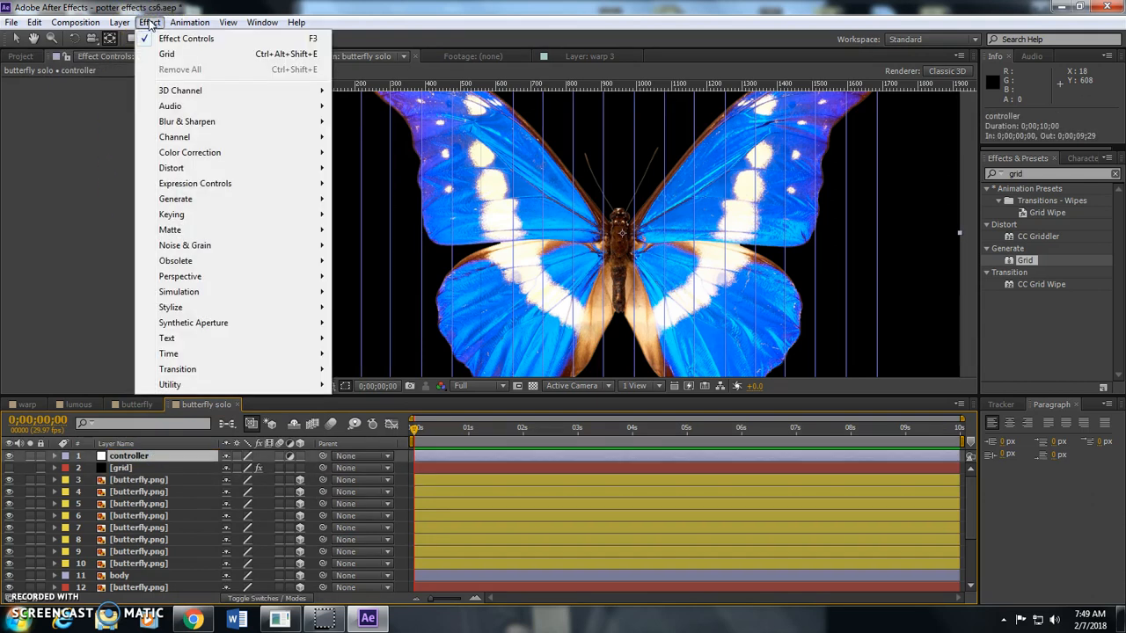
mouse_move(284, 183)
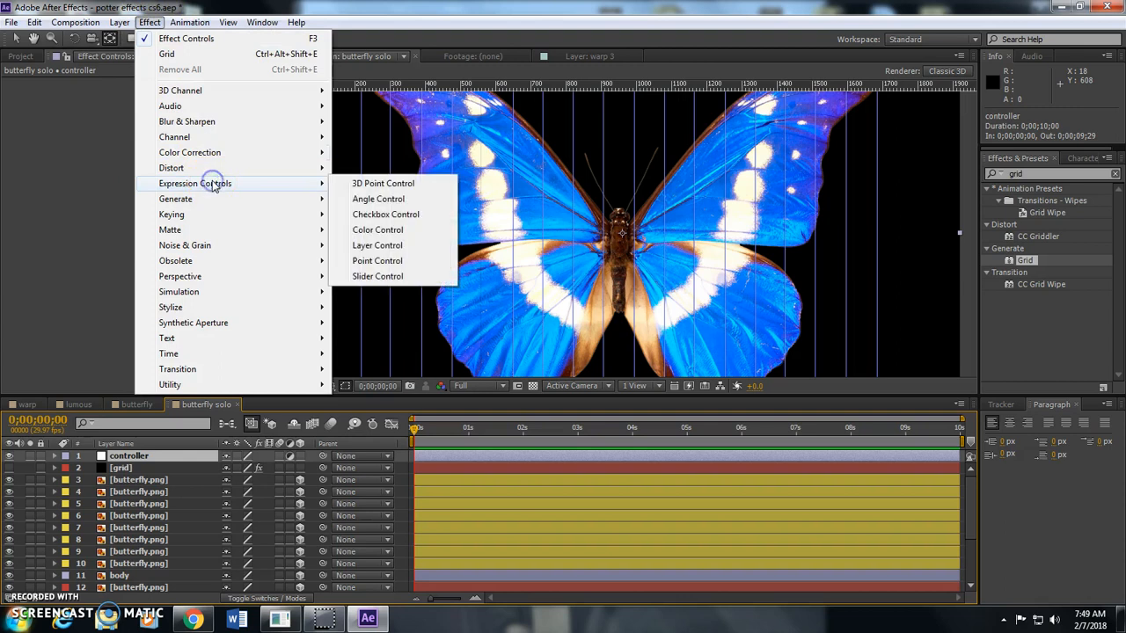
click(379, 276)
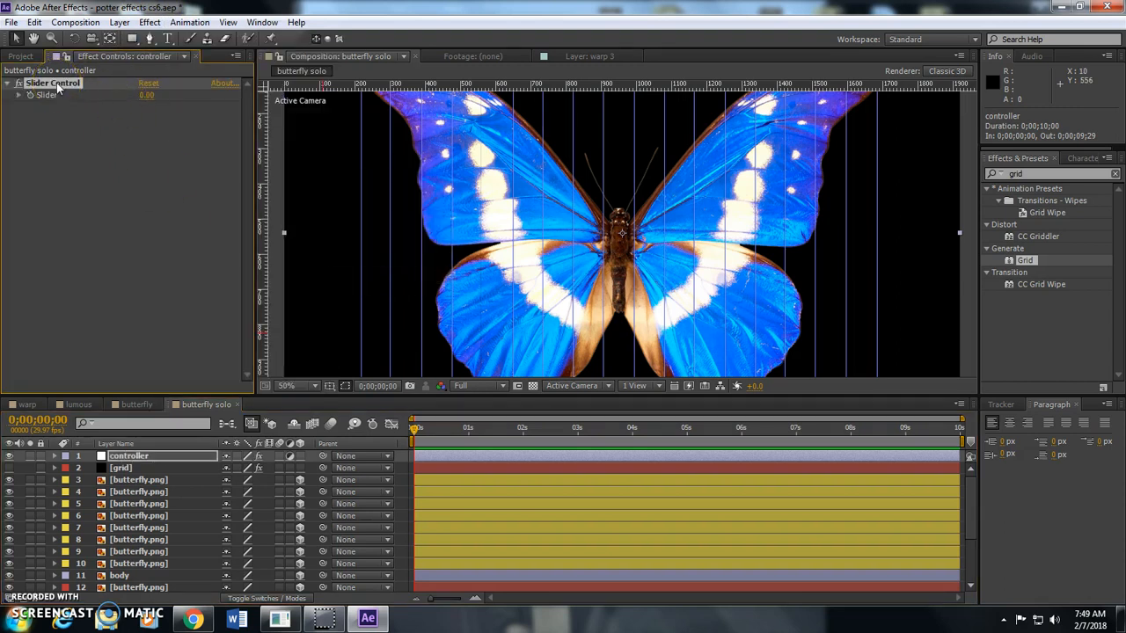
key(ctrl+d)
- Reveal the controller layer's effects in the timeline and expand its first Slider Control
right_click(54, 82)
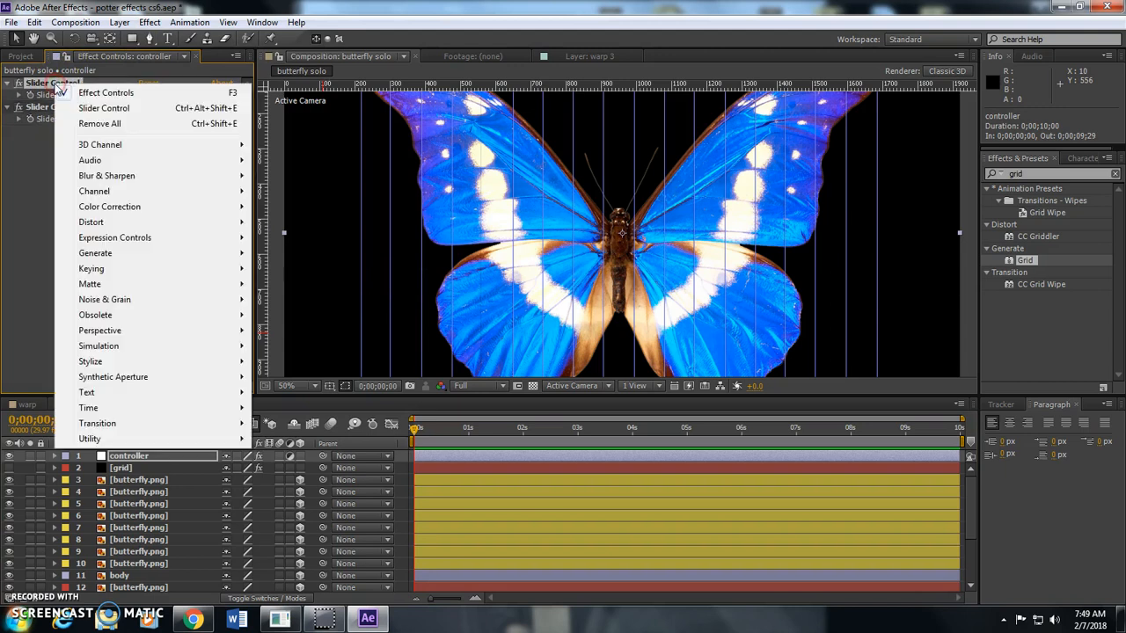
click(20, 264)
click(51, 81)
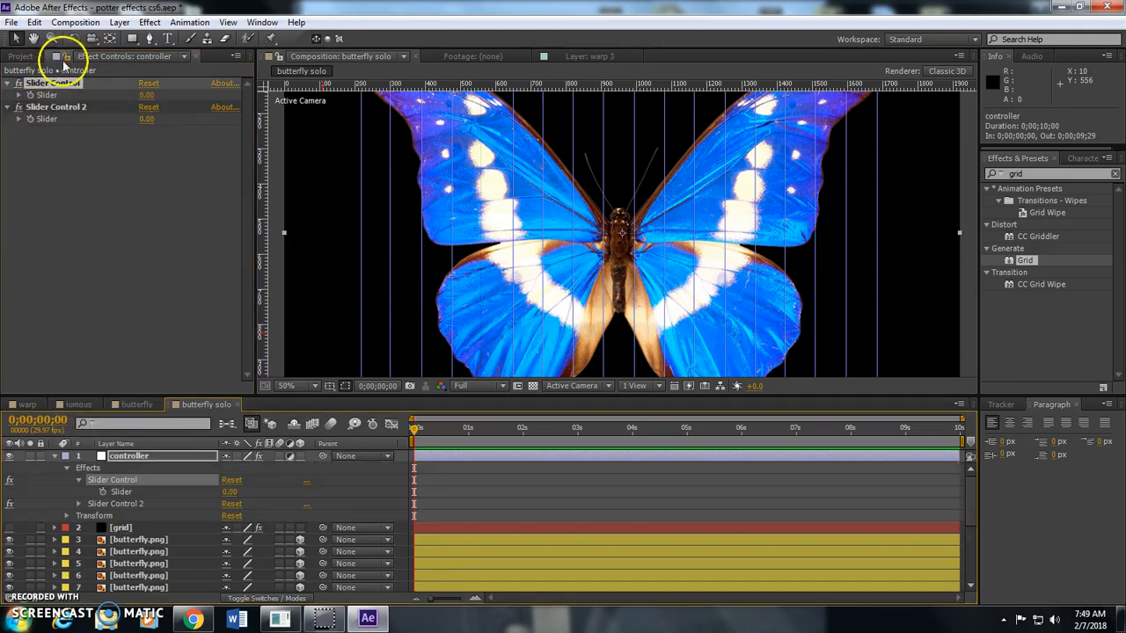
click(24, 543)
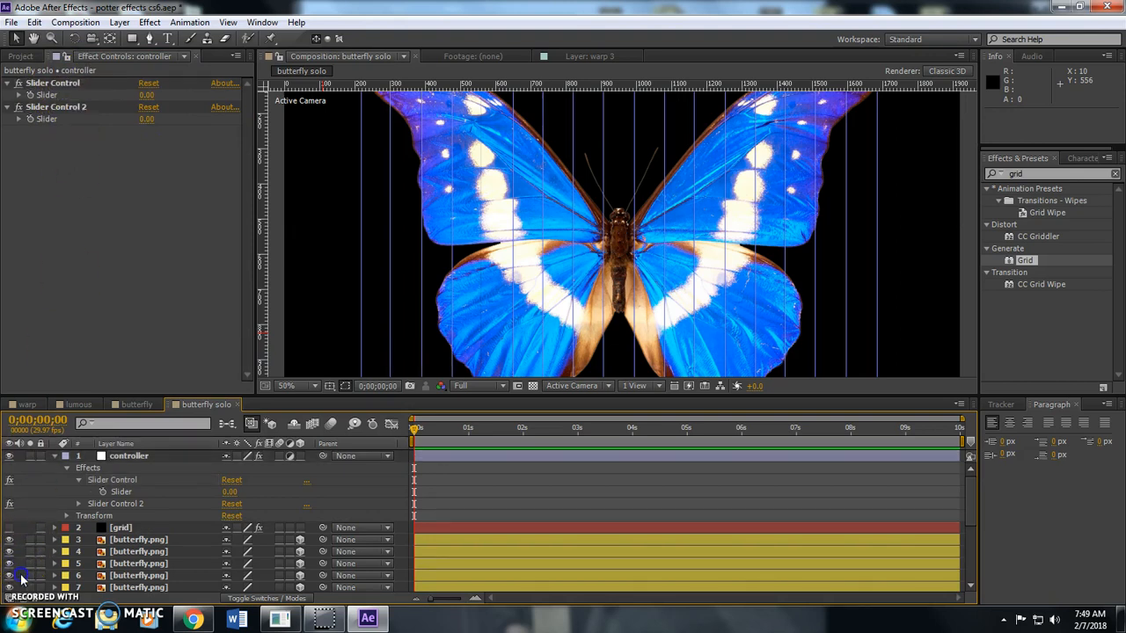
right_click(51, 83)
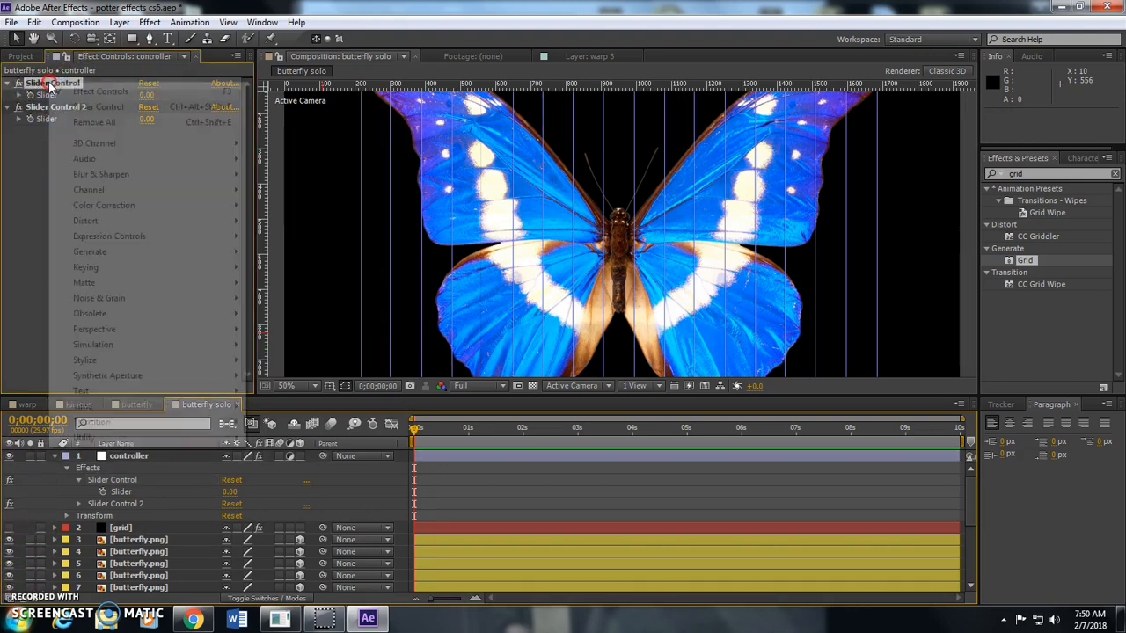
click(51, 83)
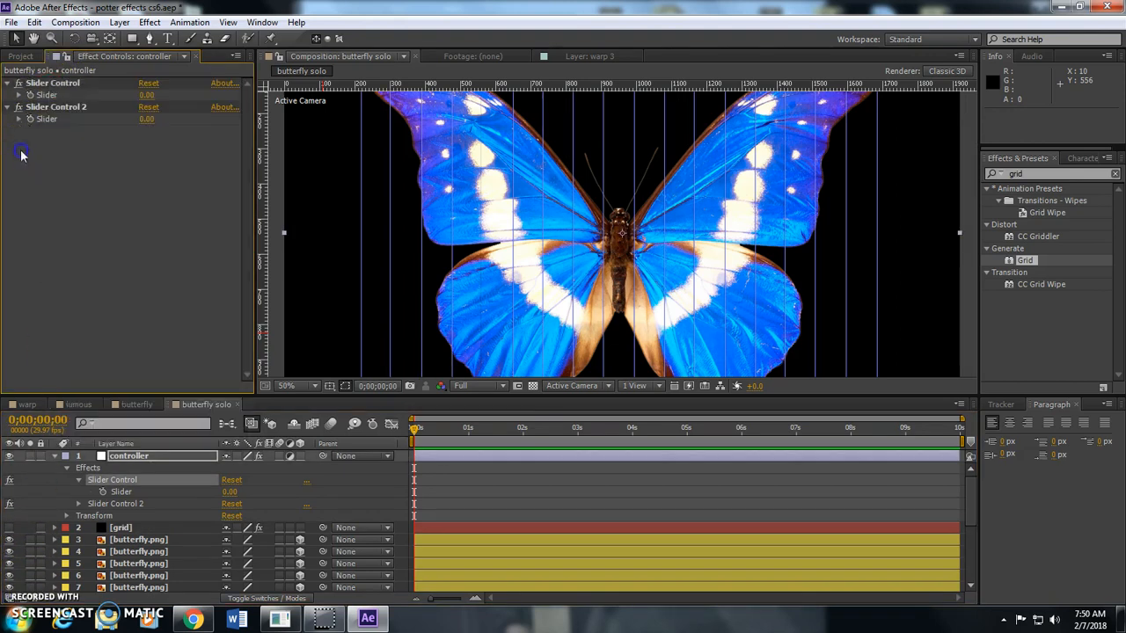
right_click(54, 84)
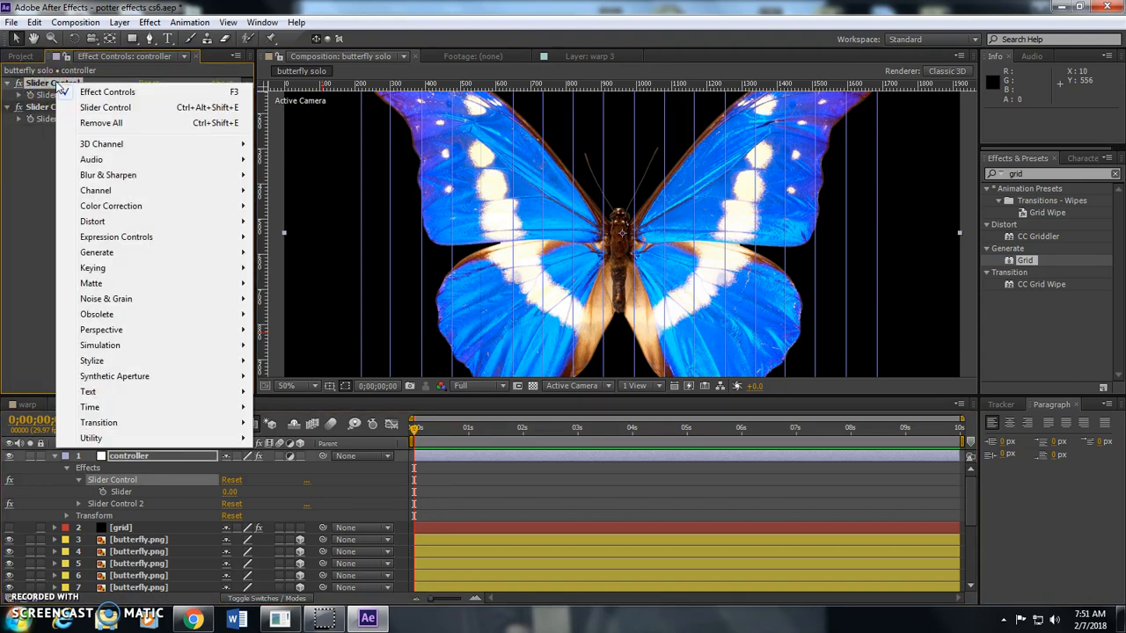
click(40, 154)
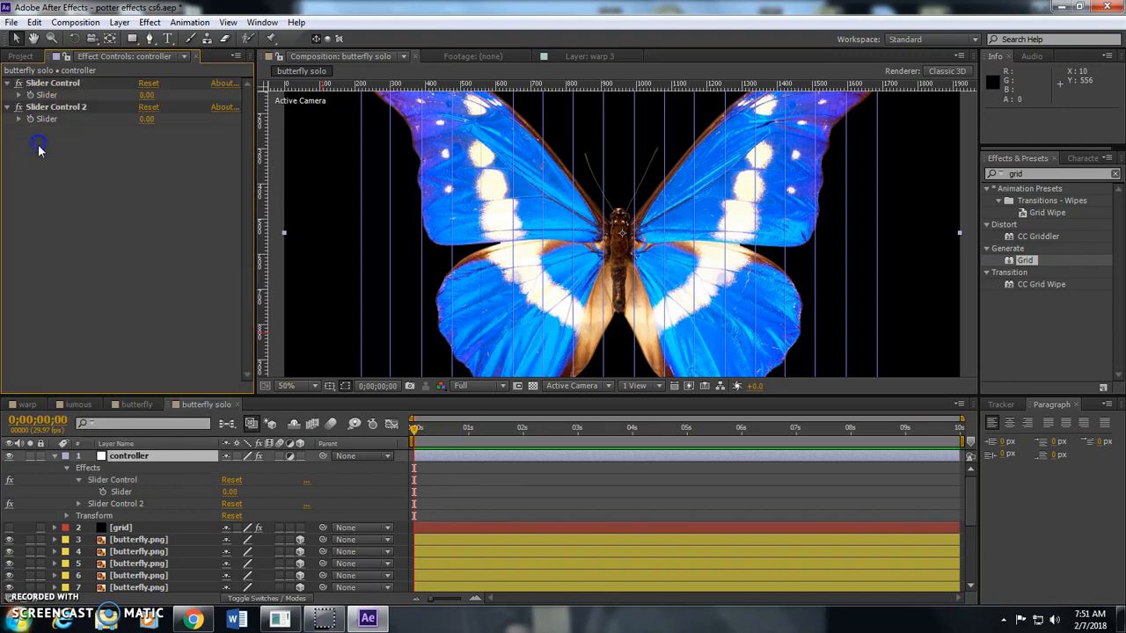
right_click(34, 86)
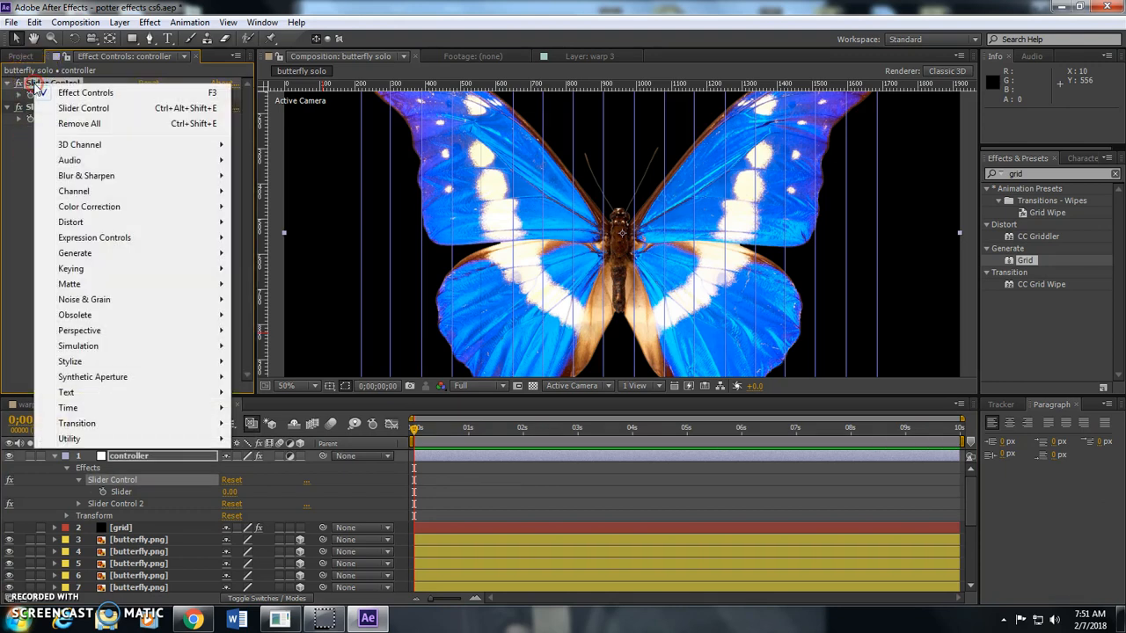
click(18, 184)
click(50, 84)
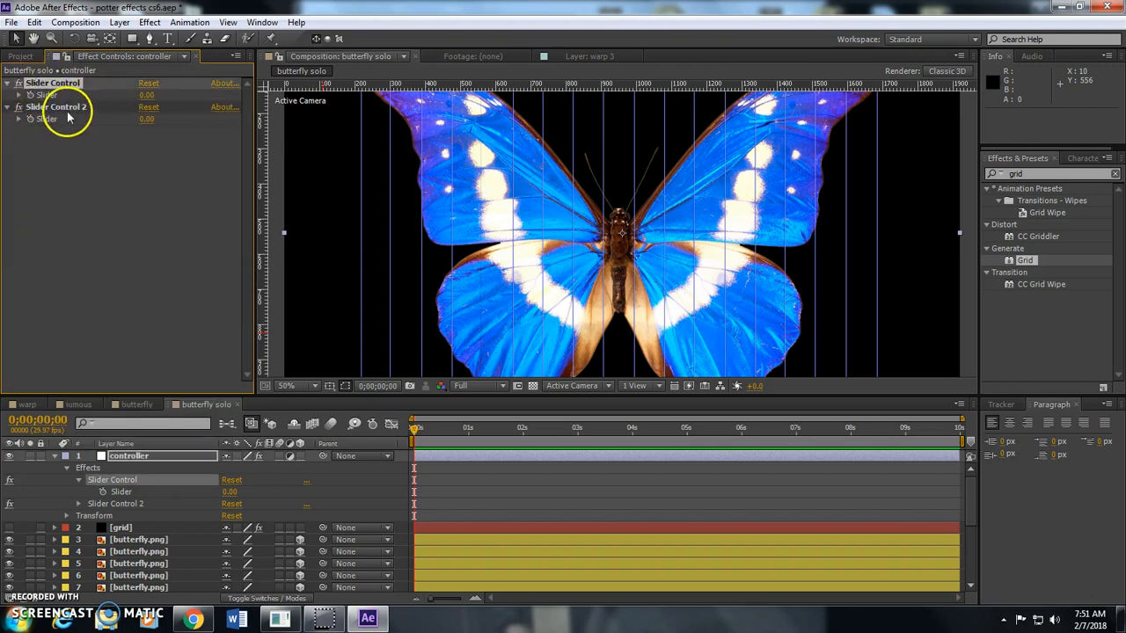
click(67, 107)
click(64, 84)
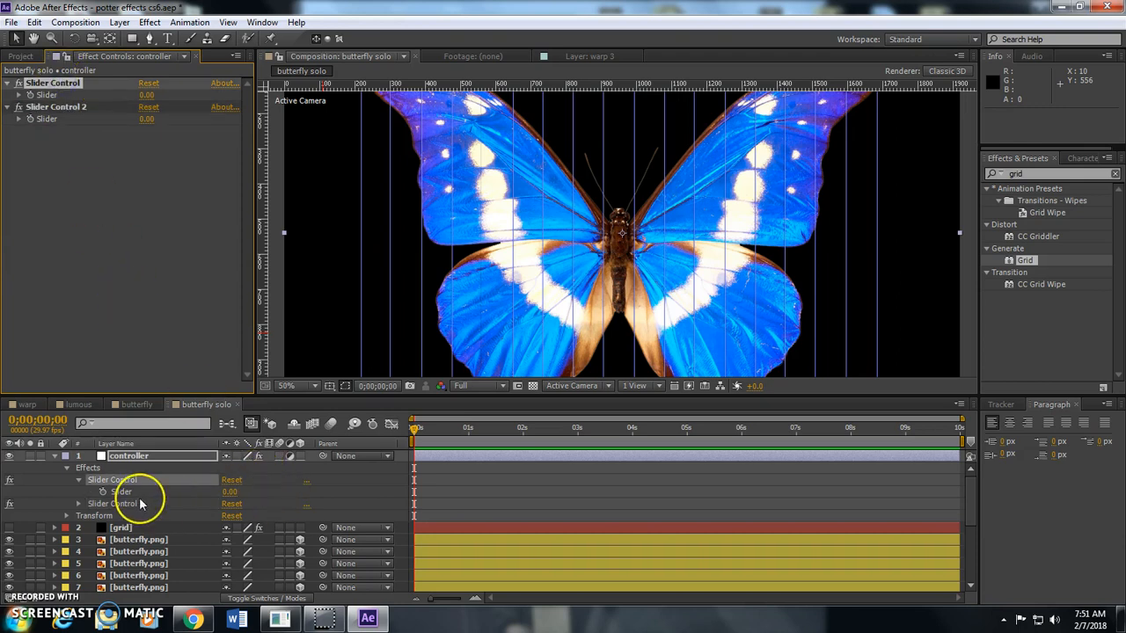
- Reveal the rotation properties of the outermost left-wing strip, layer 3, and try a Y Rotation of -25°
scroll(139, 500, down, 3)
scroll(139, 503, up, 1)
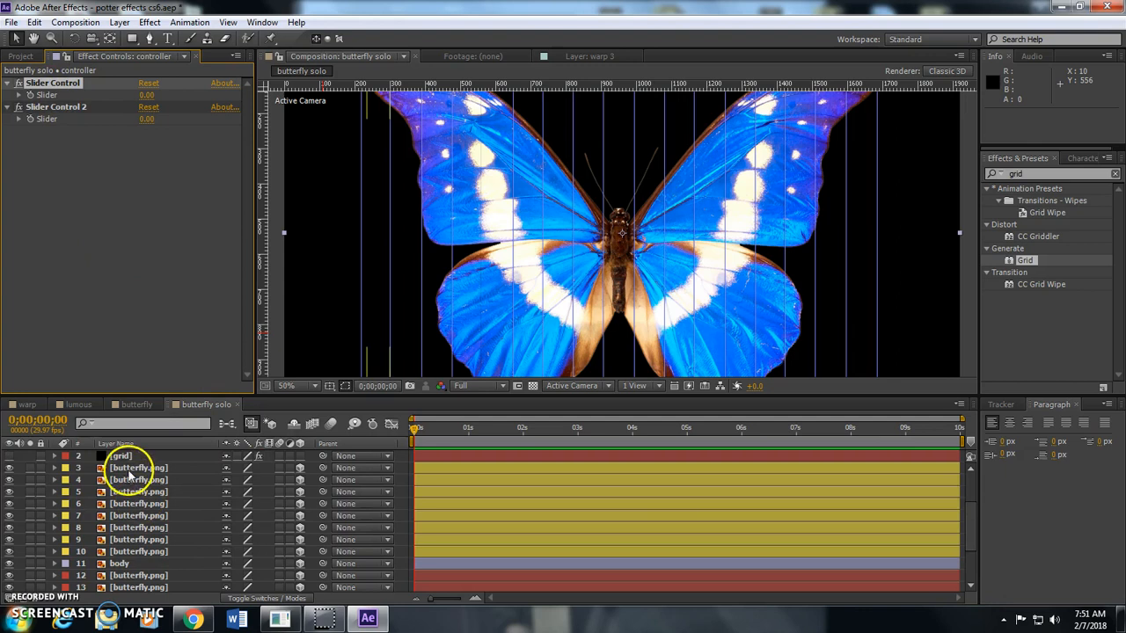
click(132, 468)
key(r)
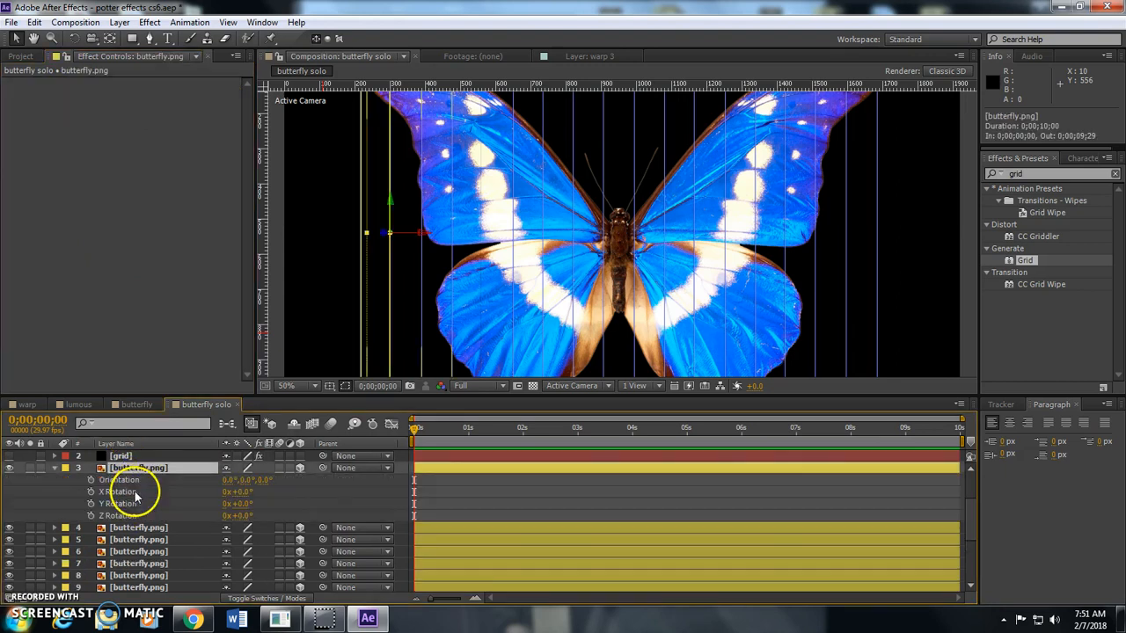
click(91, 503)
drag(261, 502, 228, 503)
drag(213, 503, 231, 503)
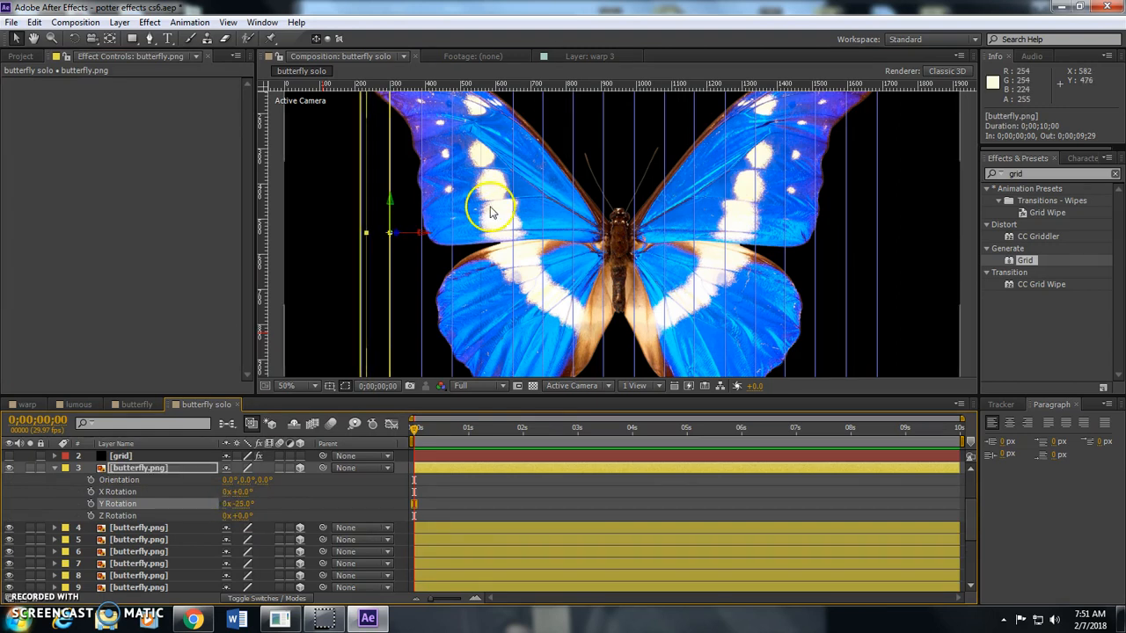
- Inspect the tilted strip at the left wing tip and reset layer 3's Y Rotation to 0°
key(comma)
drag(490, 188, 519, 242)
key(slash)
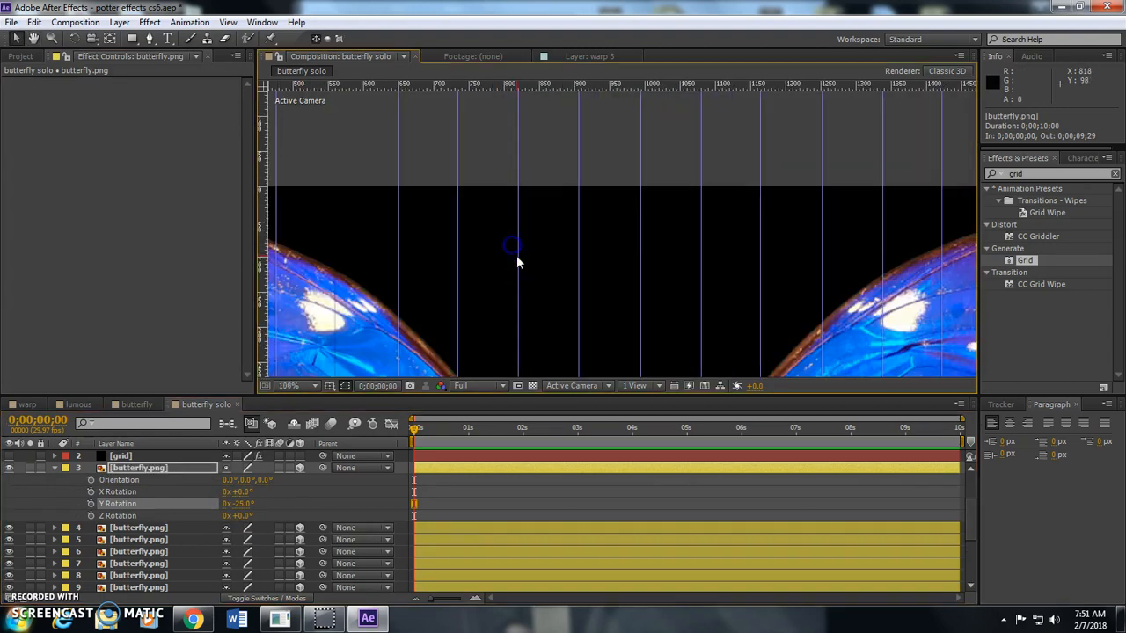
drag(378, 293, 709, 238)
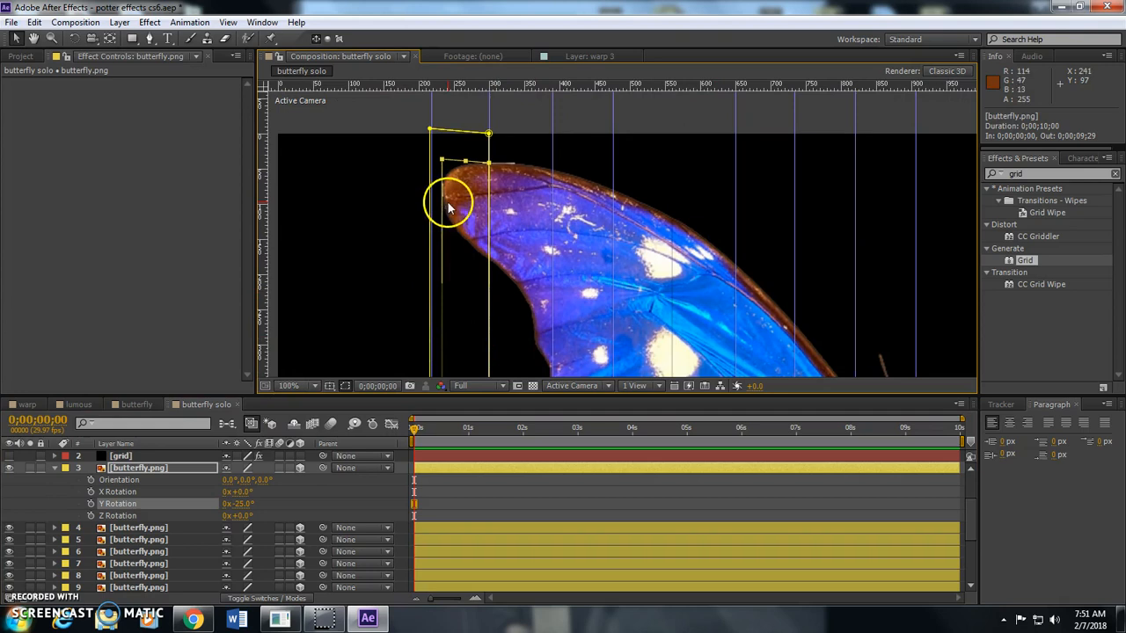
mouse_move(234, 499)
mouse_down()
mouse_move(282, 505)
mouse_move(208, 503)
mouse_move(250, 504)
mouse_up()
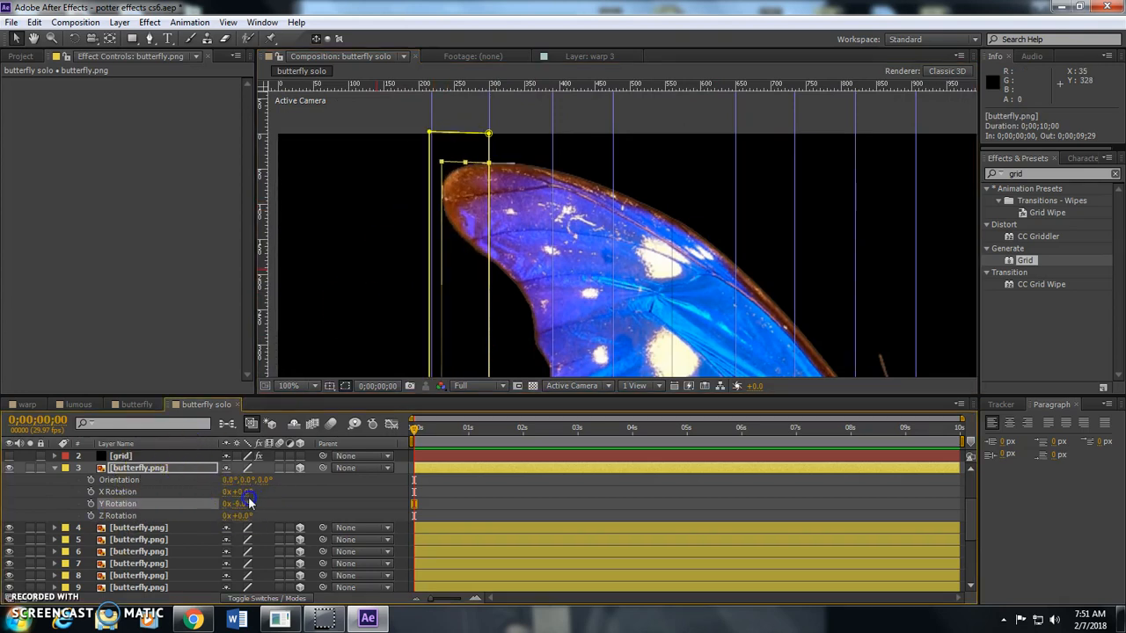
key(ctrl+z)
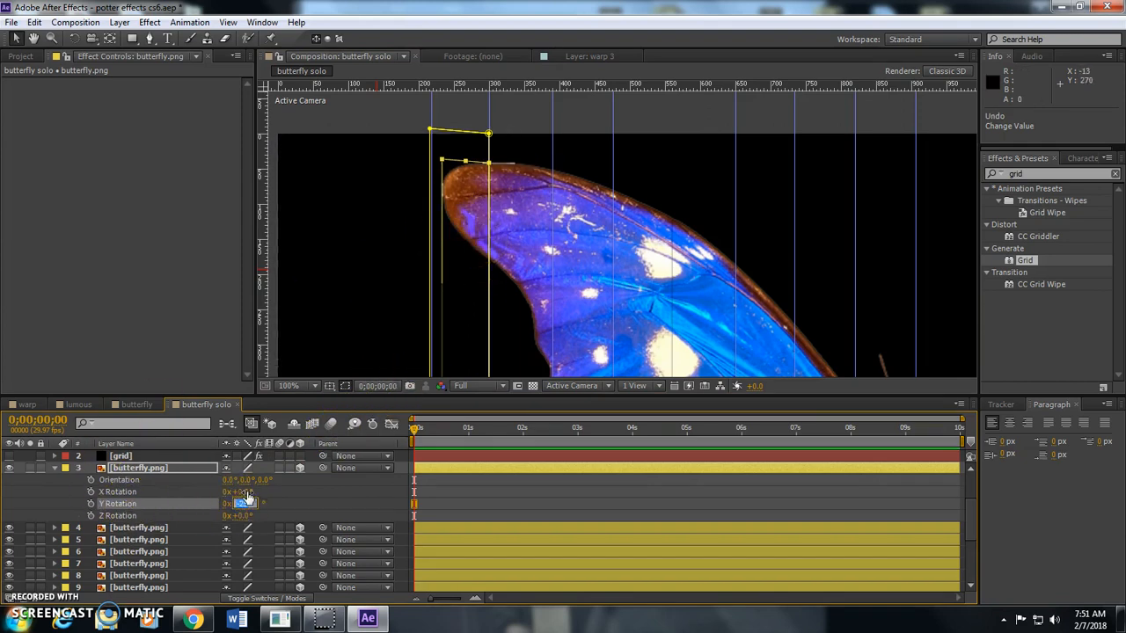
key(Return)
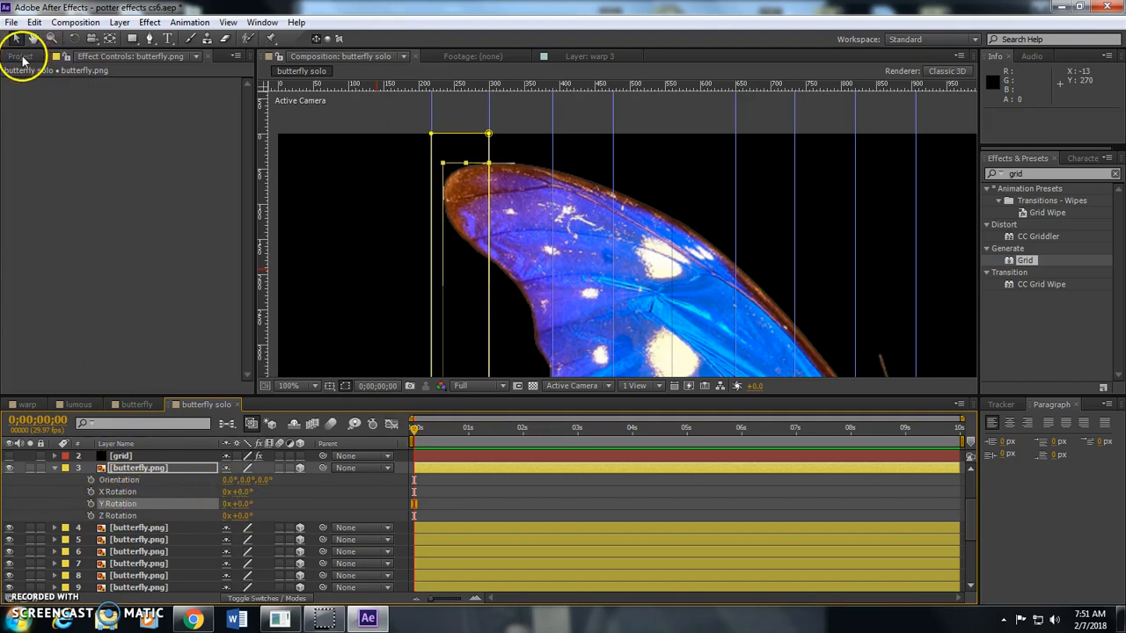
scroll(134, 458, up, 2)
click(135, 457)
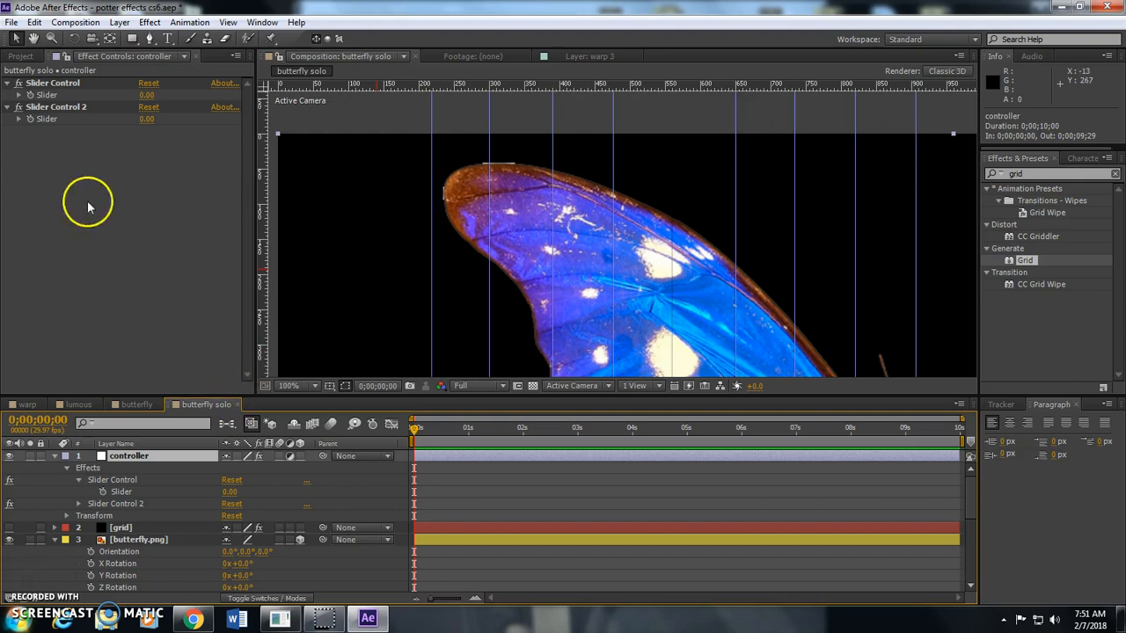
key(Return)
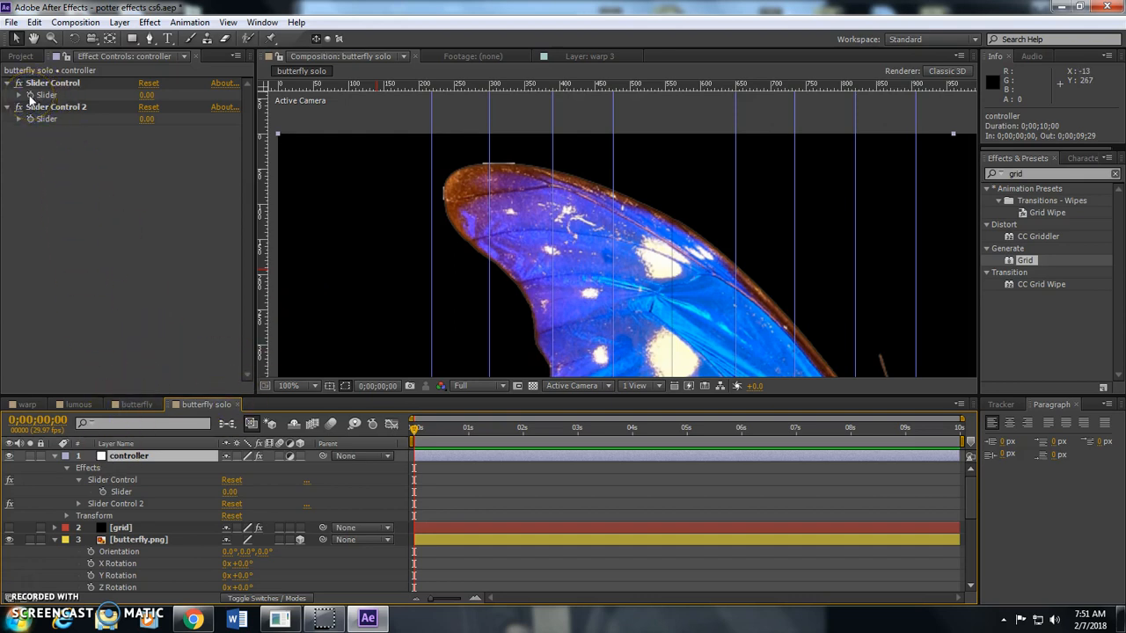
click(69, 554)
click(55, 540)
scroll(159, 519, down, 3)
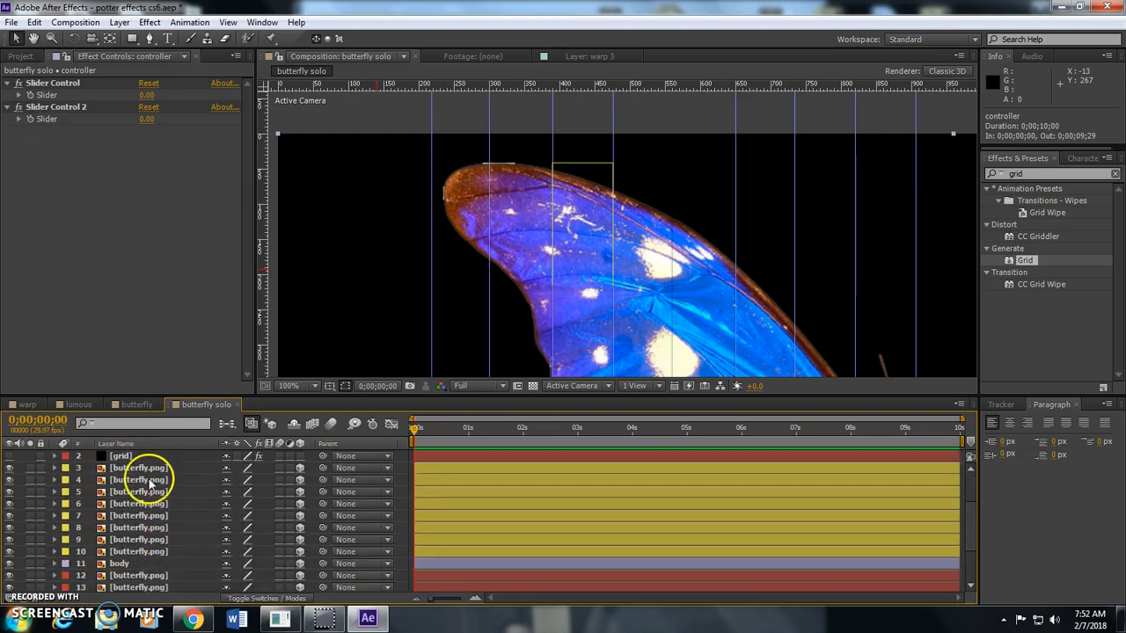
click(145, 468)
scroll(152, 528, up, 3)
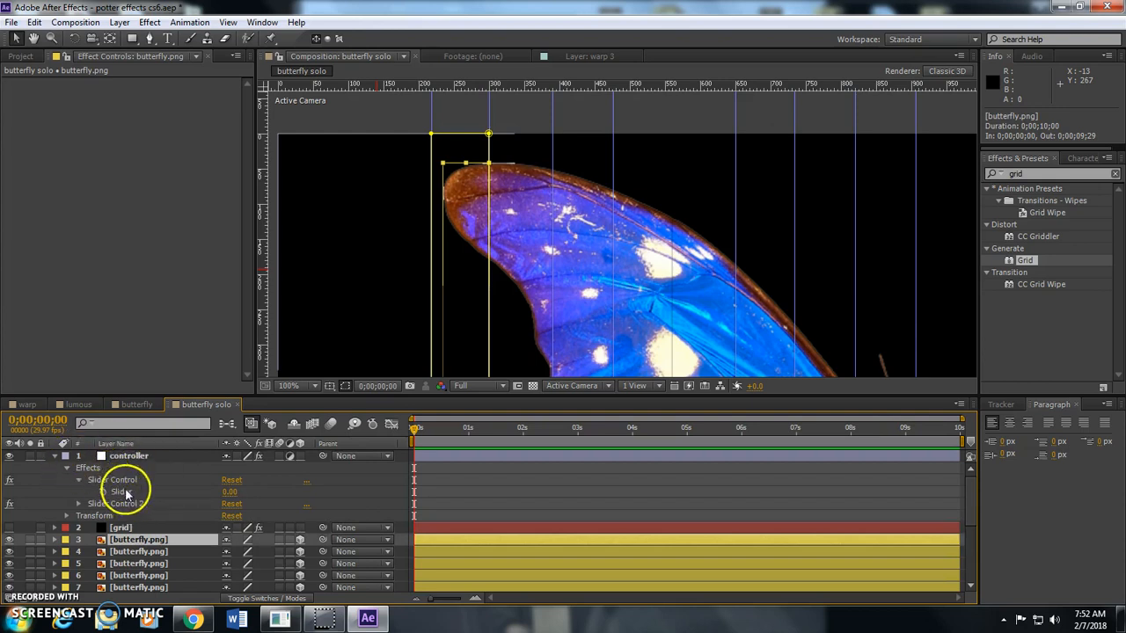
- Add an expression to the controller's first Slider and try to link it to layer 3's Y Rotation
click(125, 493)
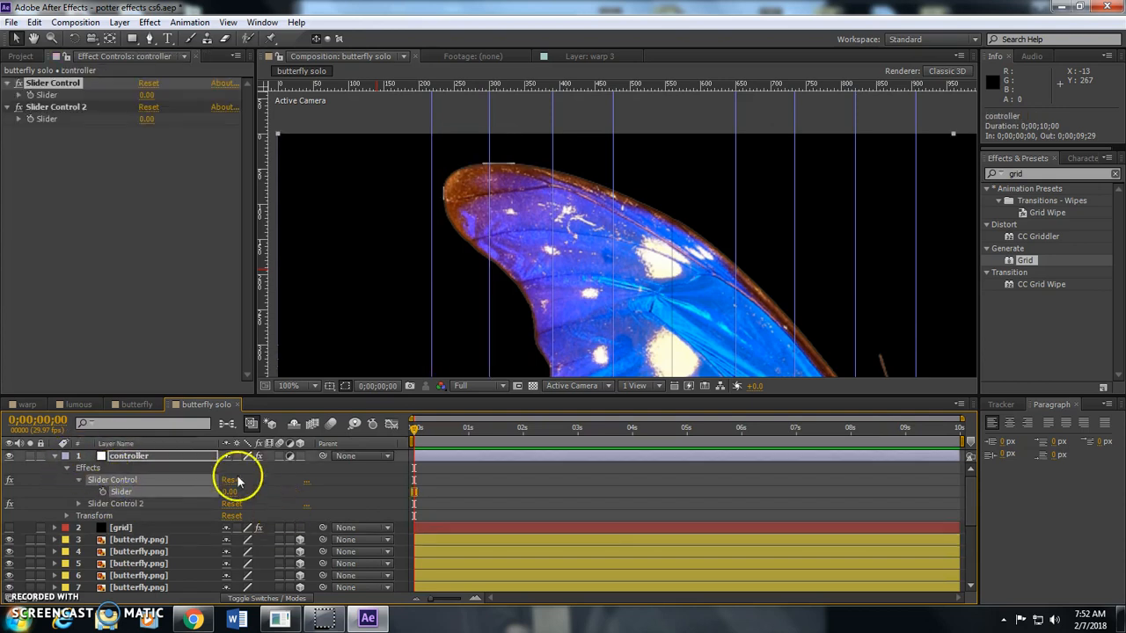
alt+click(30, 94)
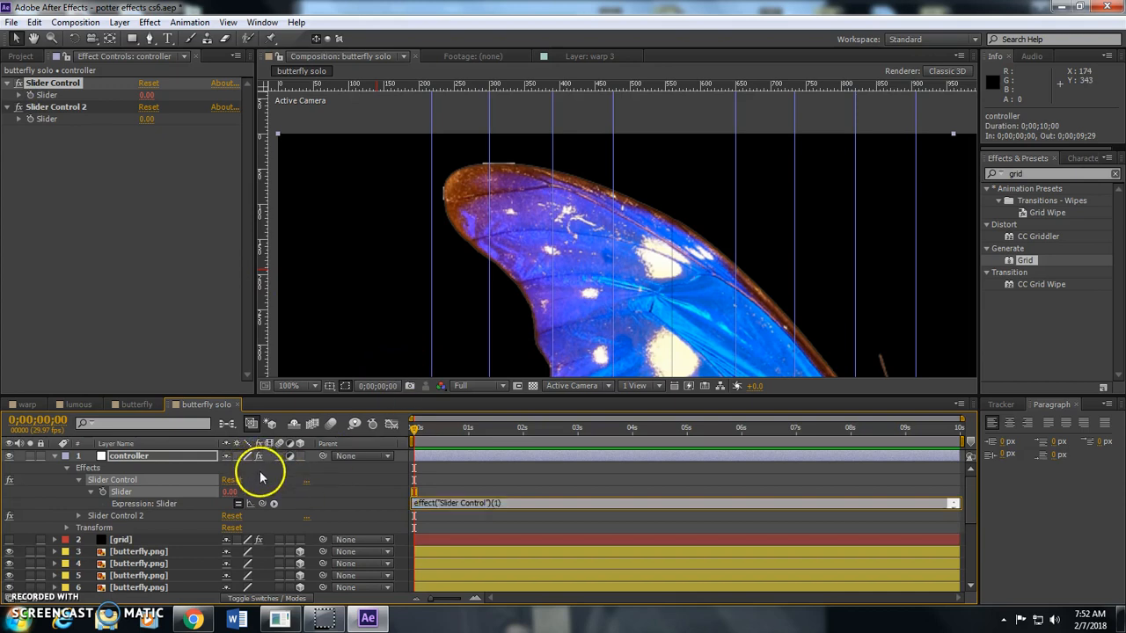
scroll(259, 469, down, 1)
click(141, 516)
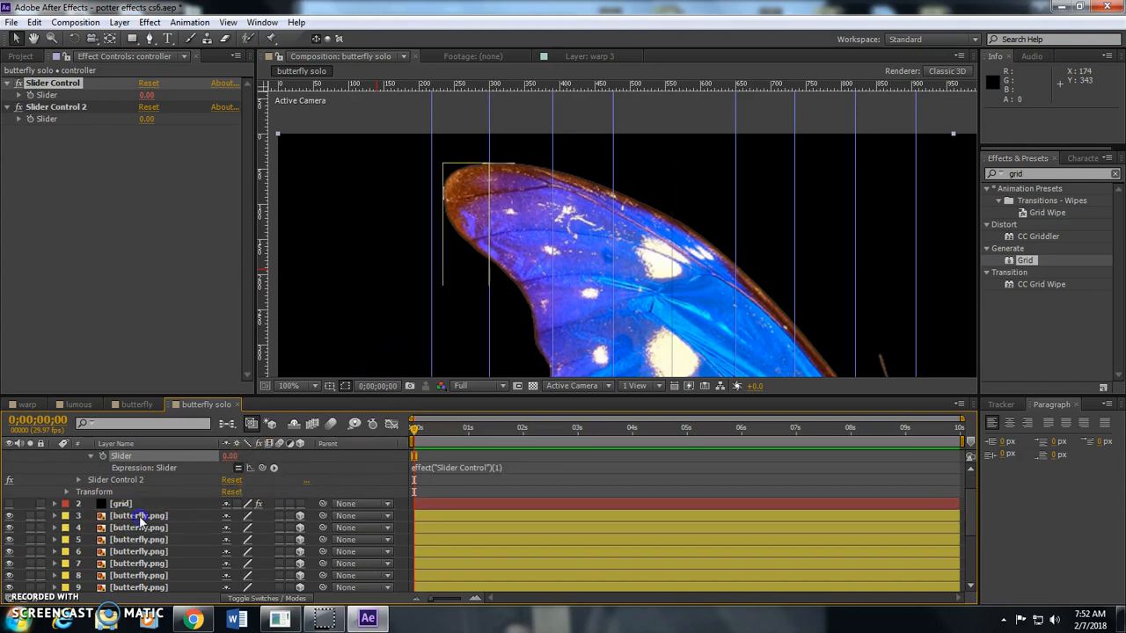
key(r)
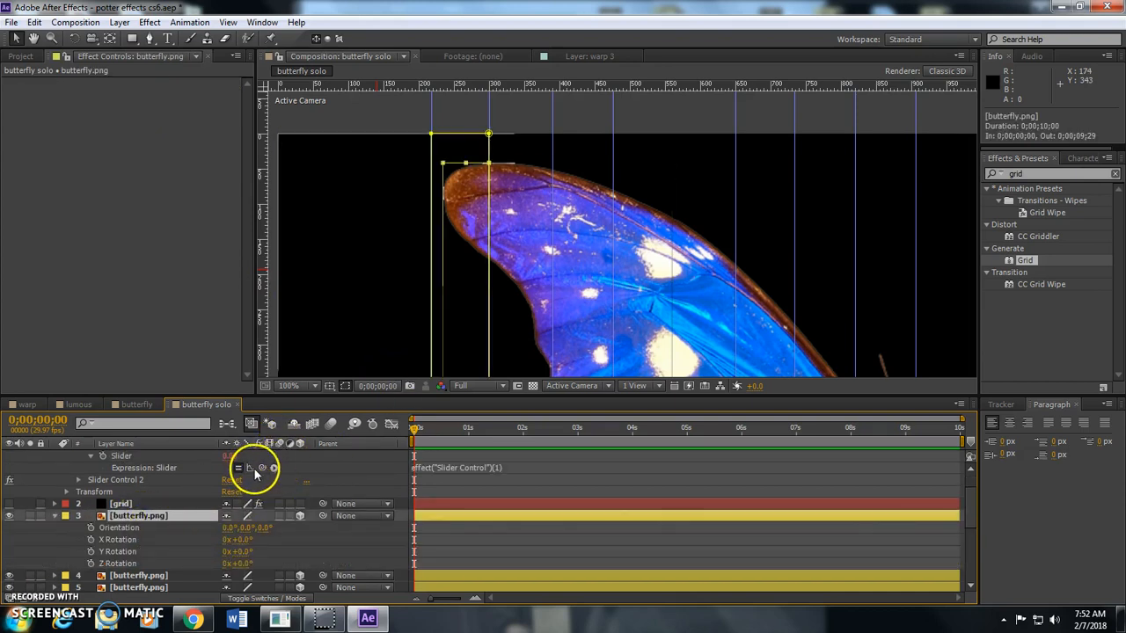
drag(261, 468, 138, 557)
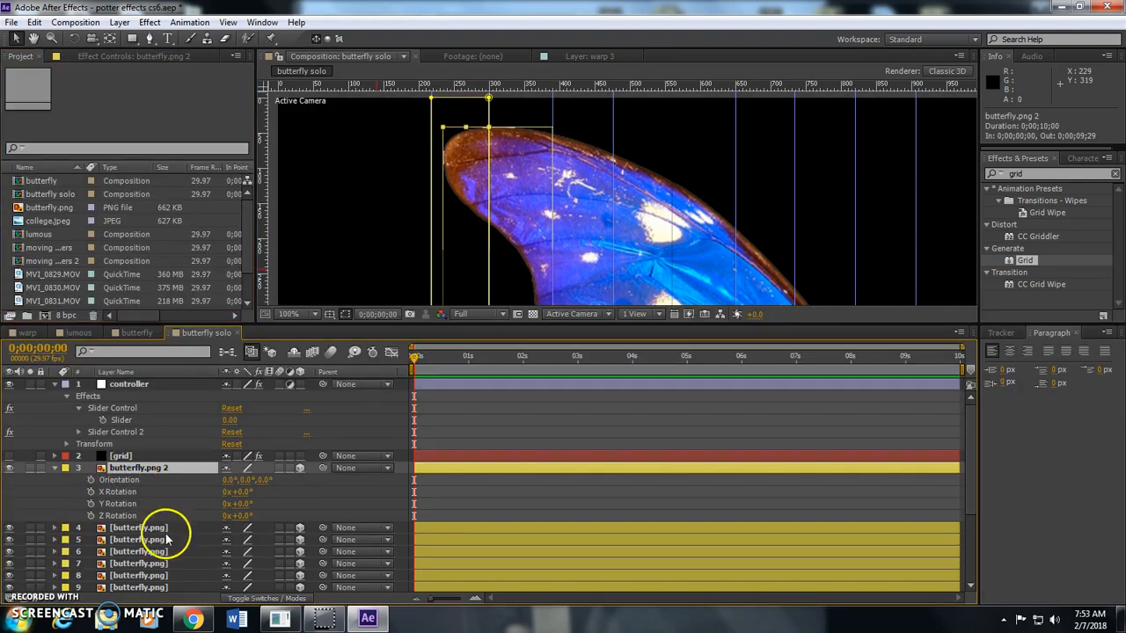
- Select all left-wing strip layers, 3 through 10, and reveal their rotation properties
scroll(164, 528, down, 2)
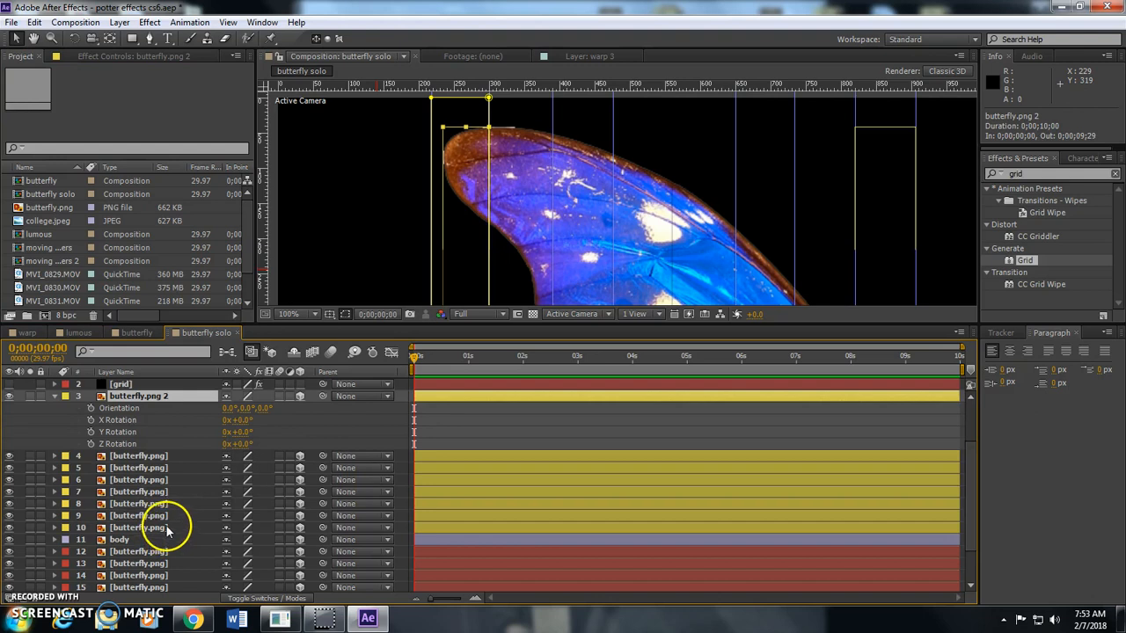
click(88, 57)
click(145, 457)
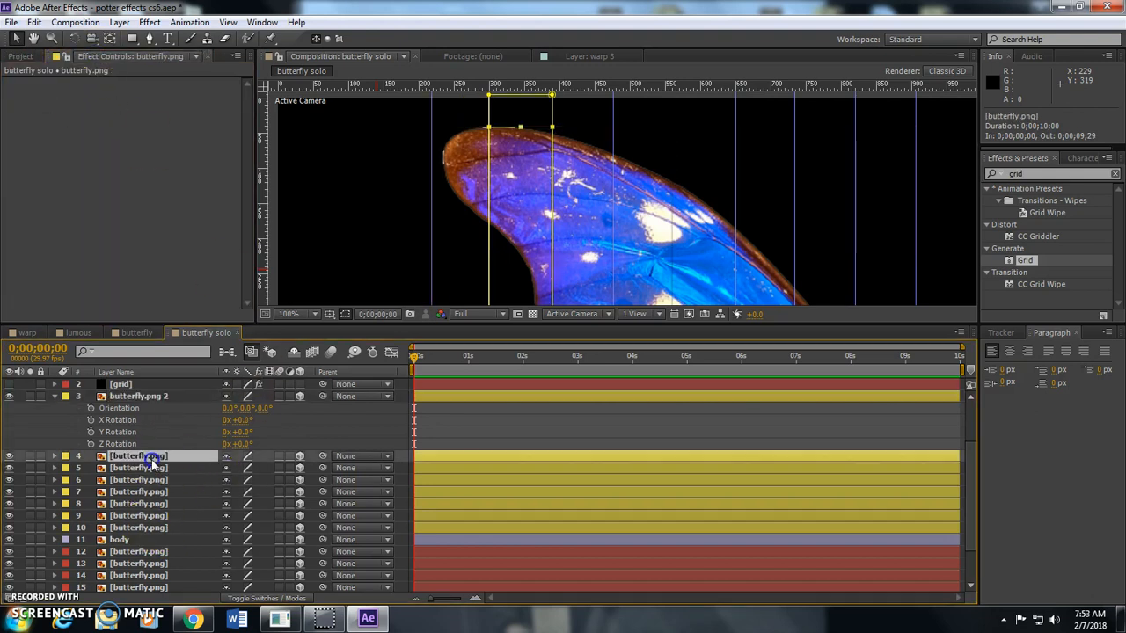
click(138, 393)
shift+click(147, 526)
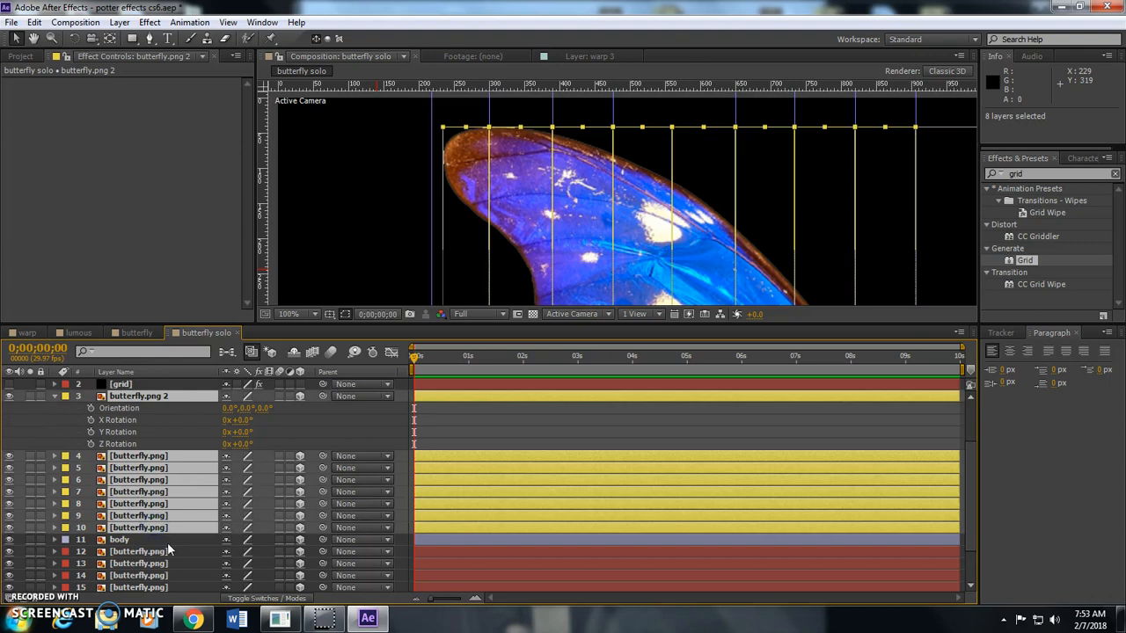
drag(146, 521, 138, 468)
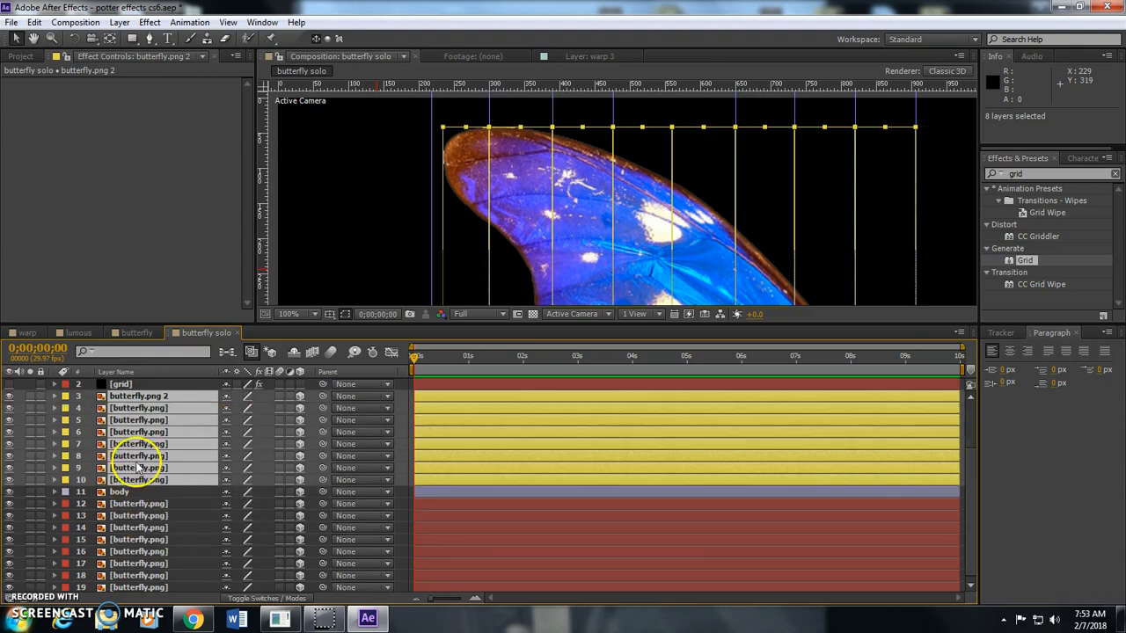
key(r)
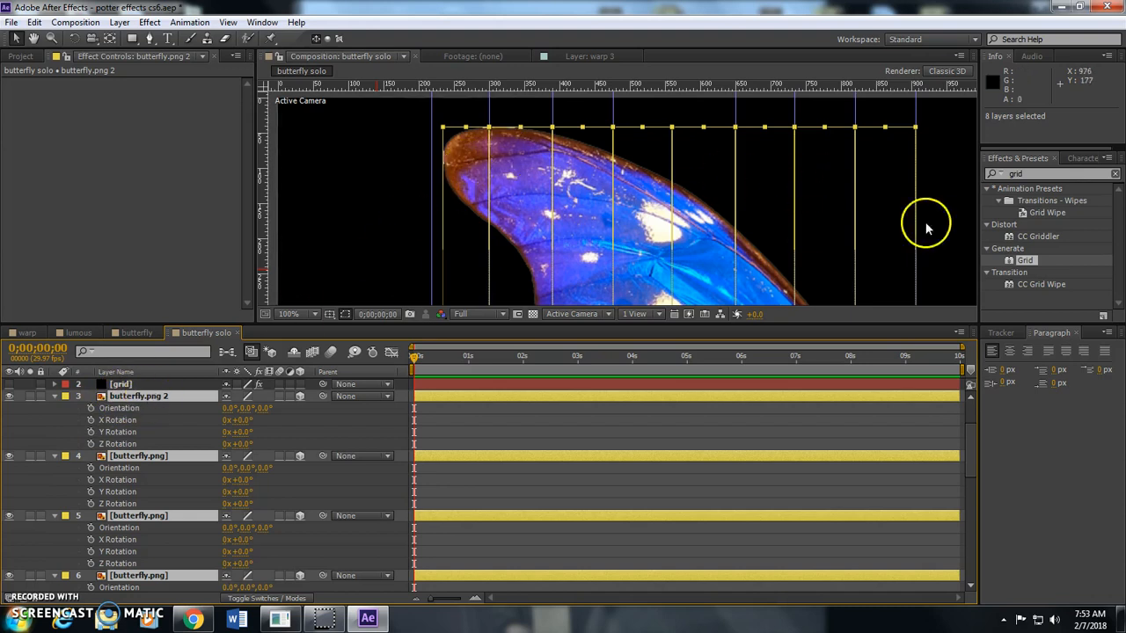
- Add an expression to layer 3's Y Rotation and link it to the Slider of the controller's first Slider Control
alt+click(91, 432)
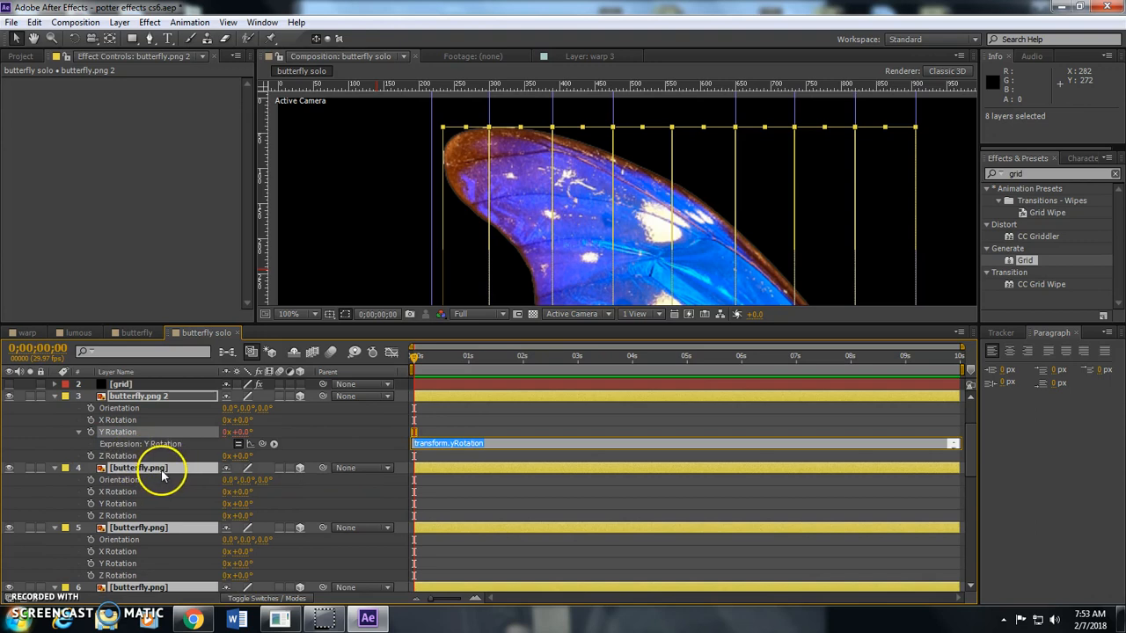
scroll(180, 450, up, 2)
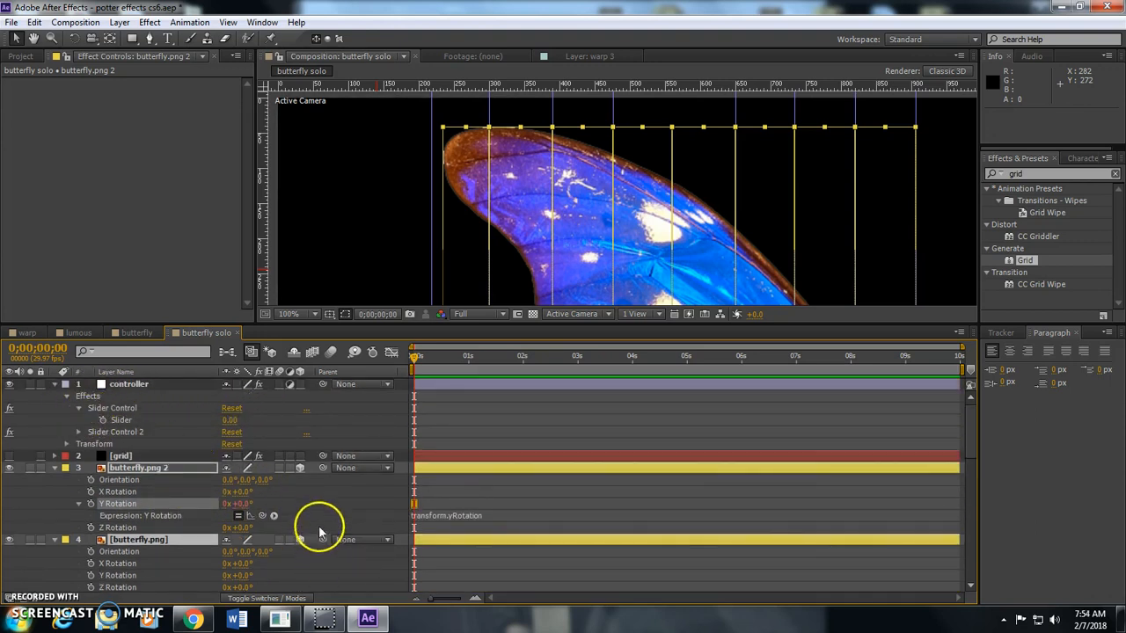
drag(262, 517, 121, 420)
click(439, 513)
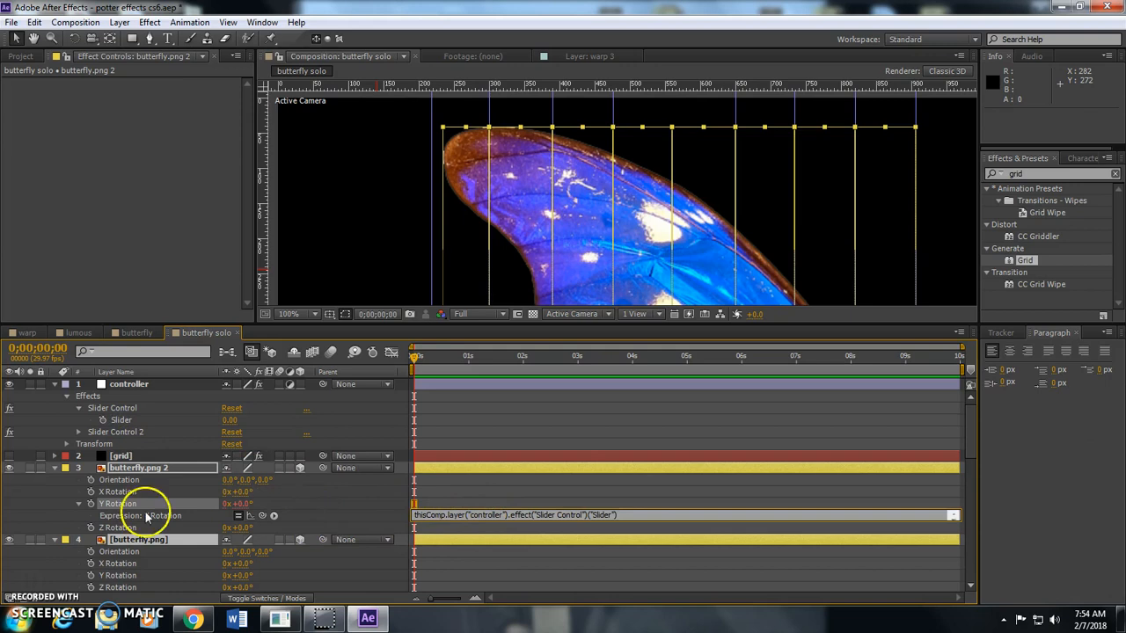
- Add an expression to strip layer 4's Y Rotation and link it to the Slider of the controller's first Slider Control
click(54, 467)
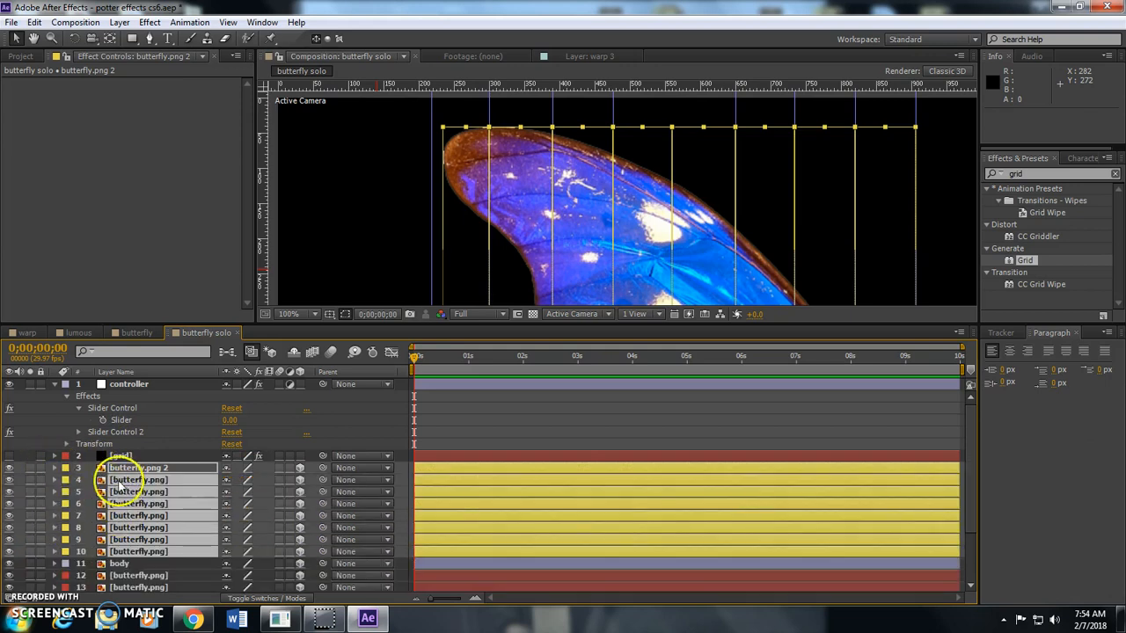
click(146, 480)
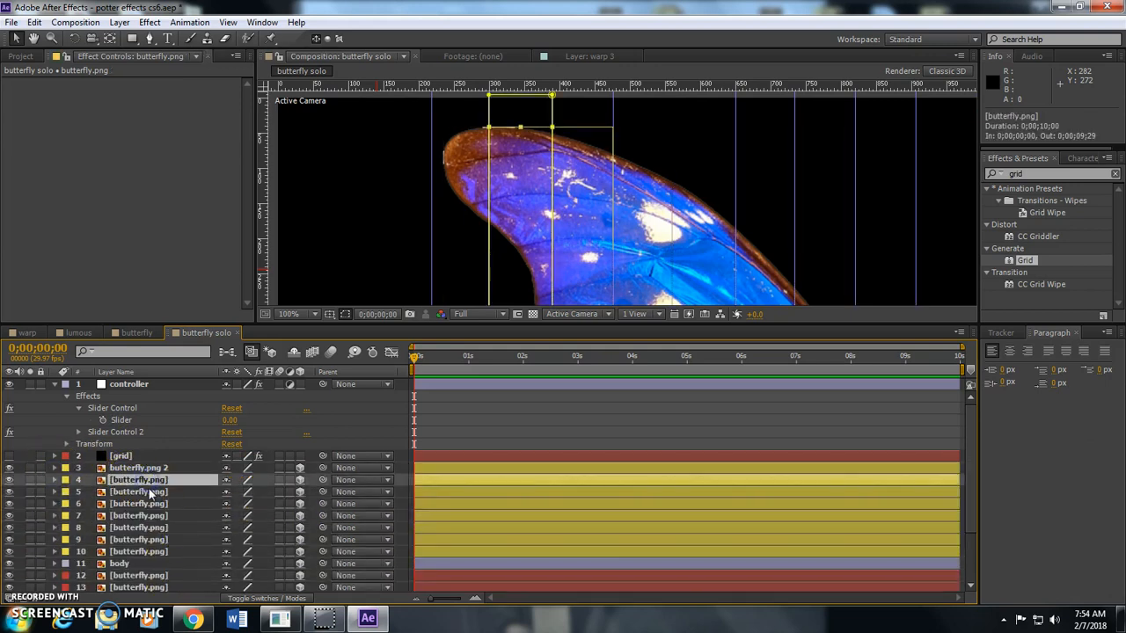
key(r)
alt+click(91, 516)
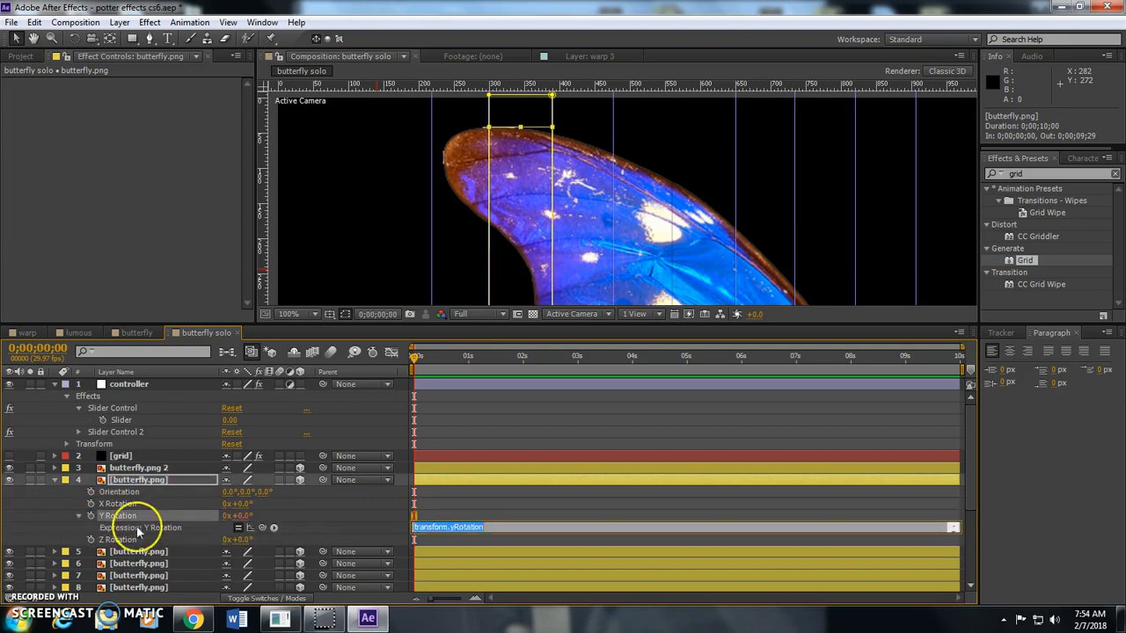
drag(144, 407, 122, 420)
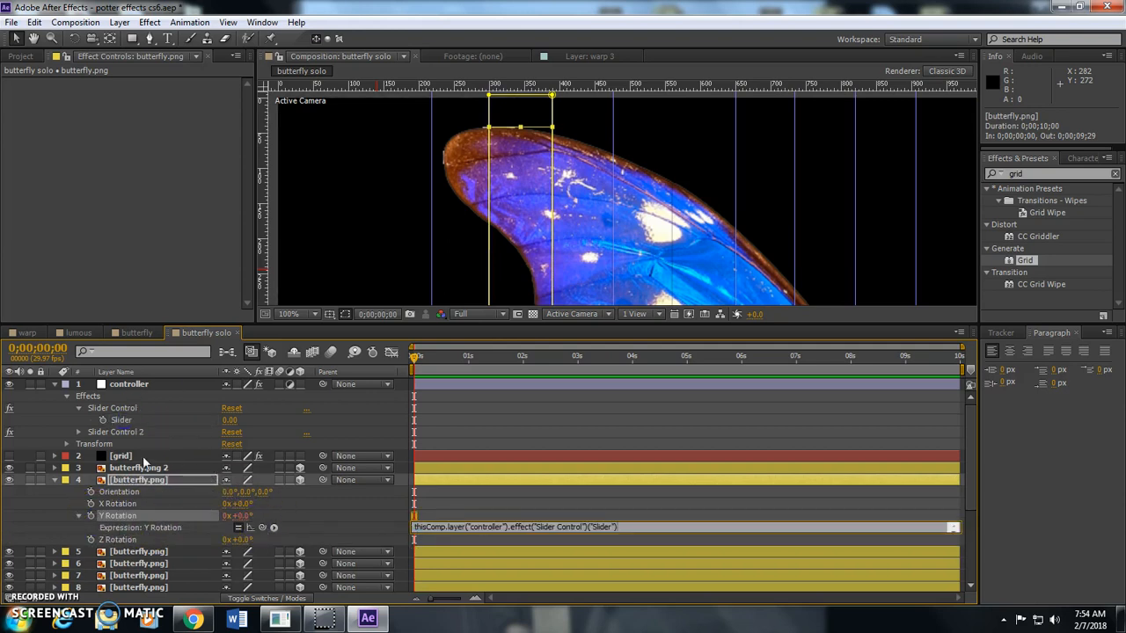
click(56, 479)
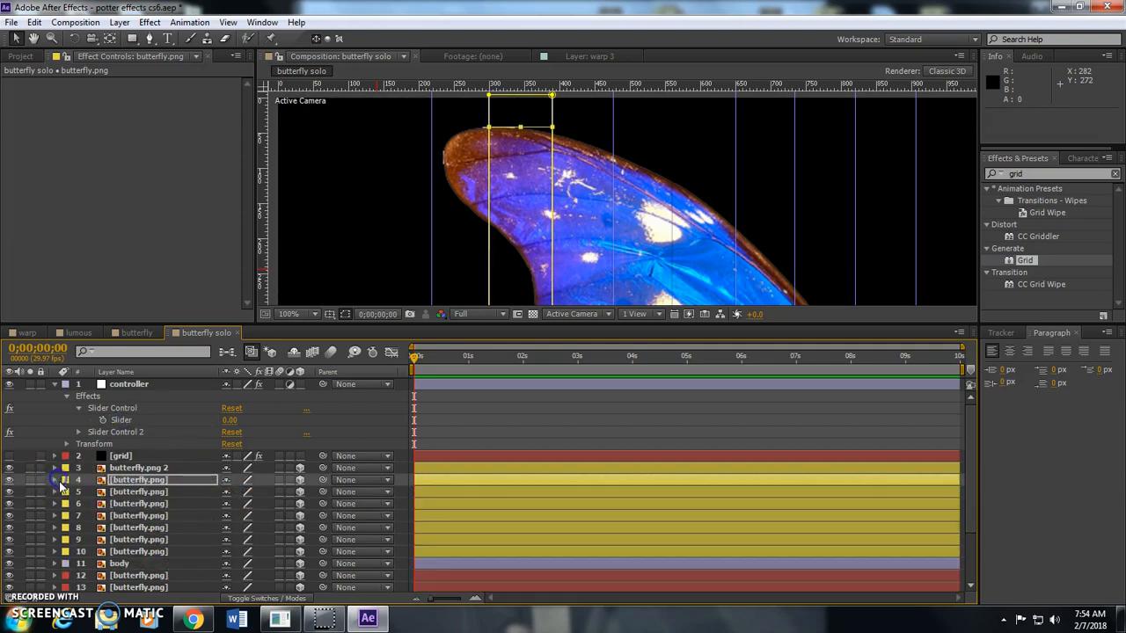
- Link strip layer 5's Y Rotation by expression to the Slider of the controller's first Slider Control and collapse the layer
click(61, 493)
click(55, 492)
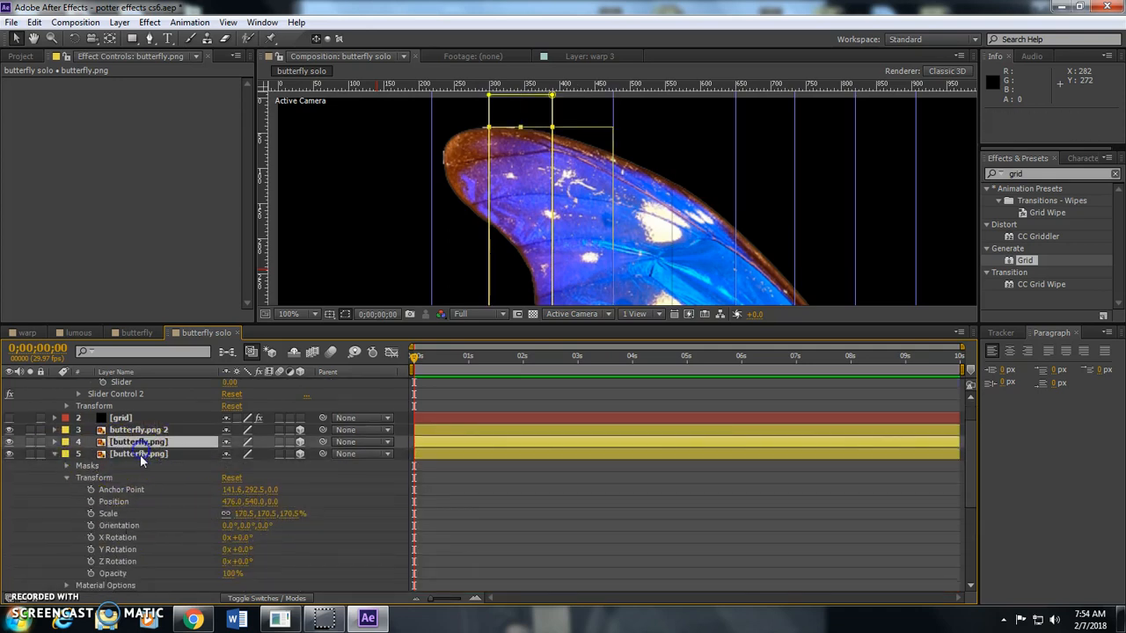
key(r)
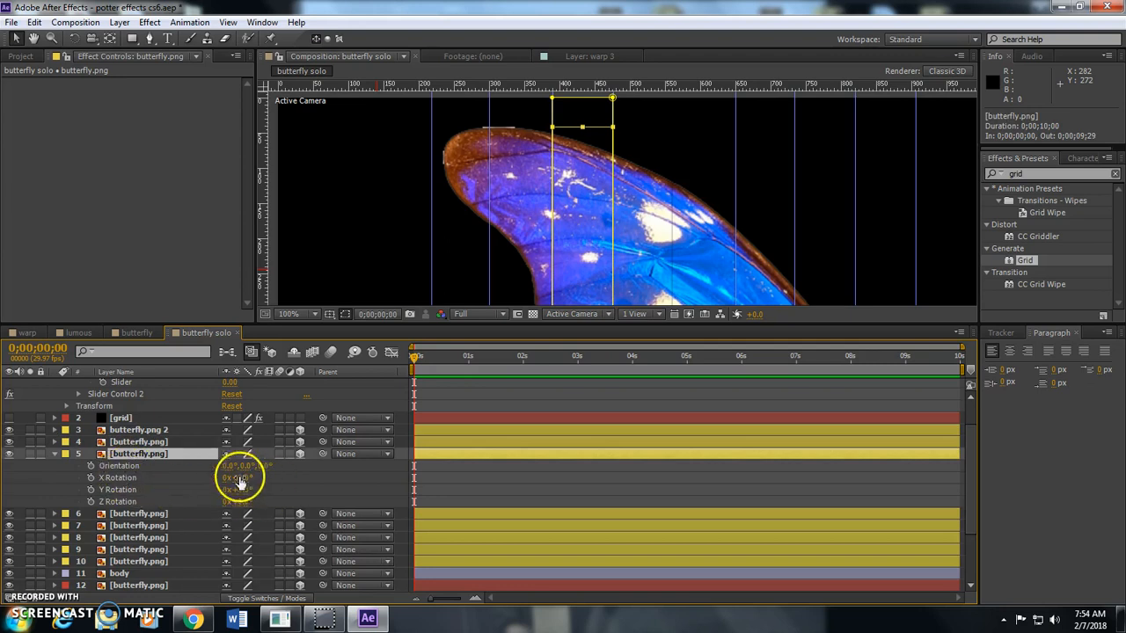
alt+click(91, 490)
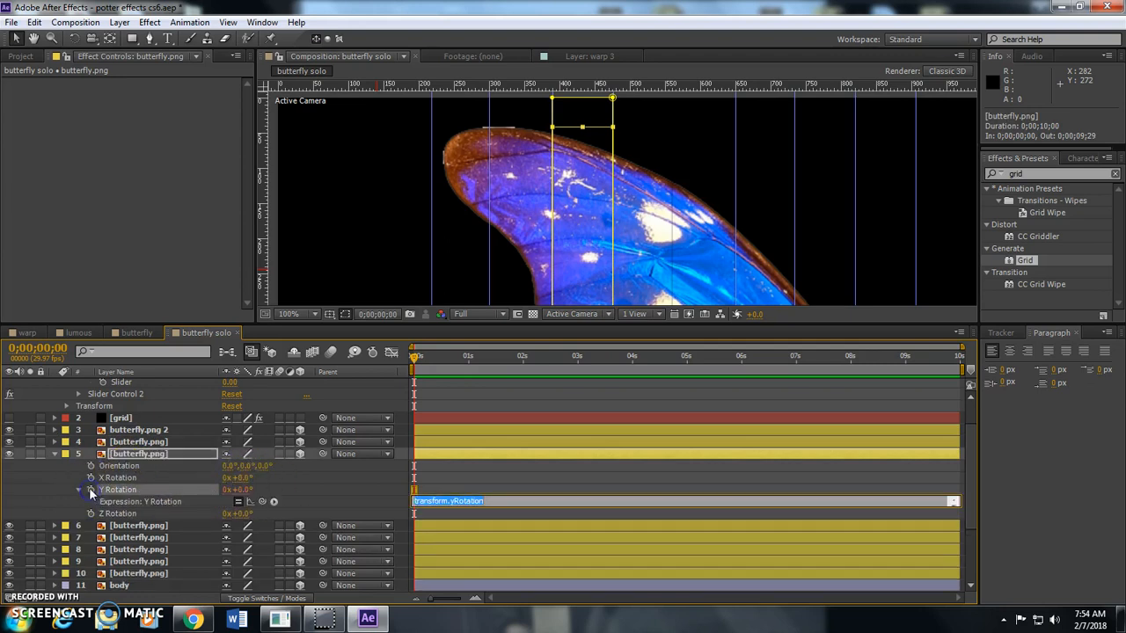
scroll(171, 397, up, 1)
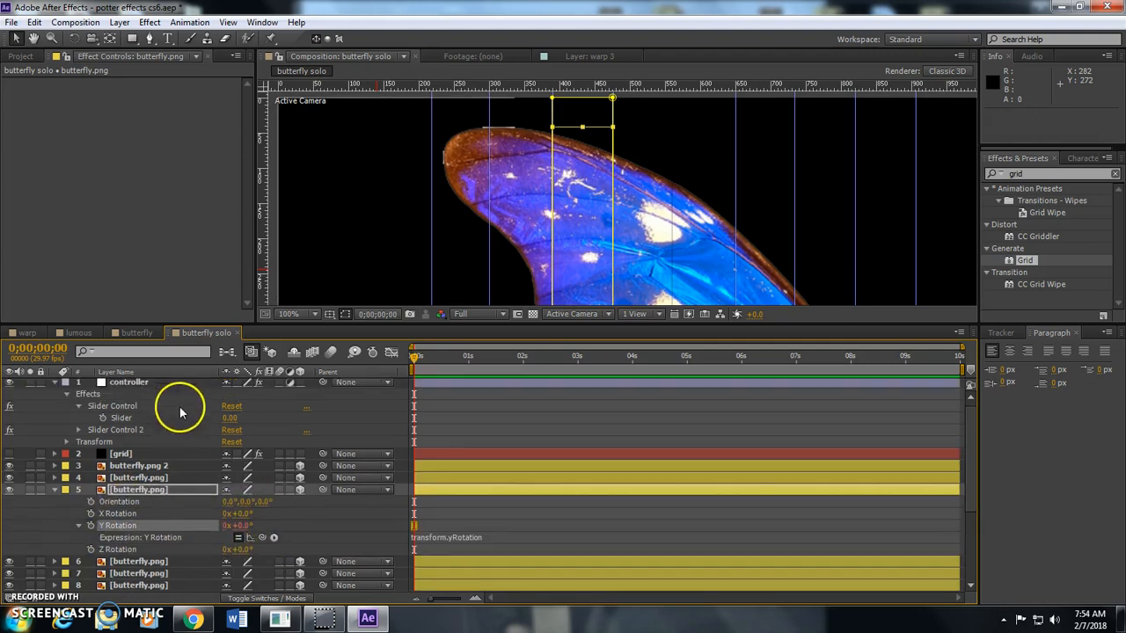
drag(262, 538, 138, 421)
click(55, 490)
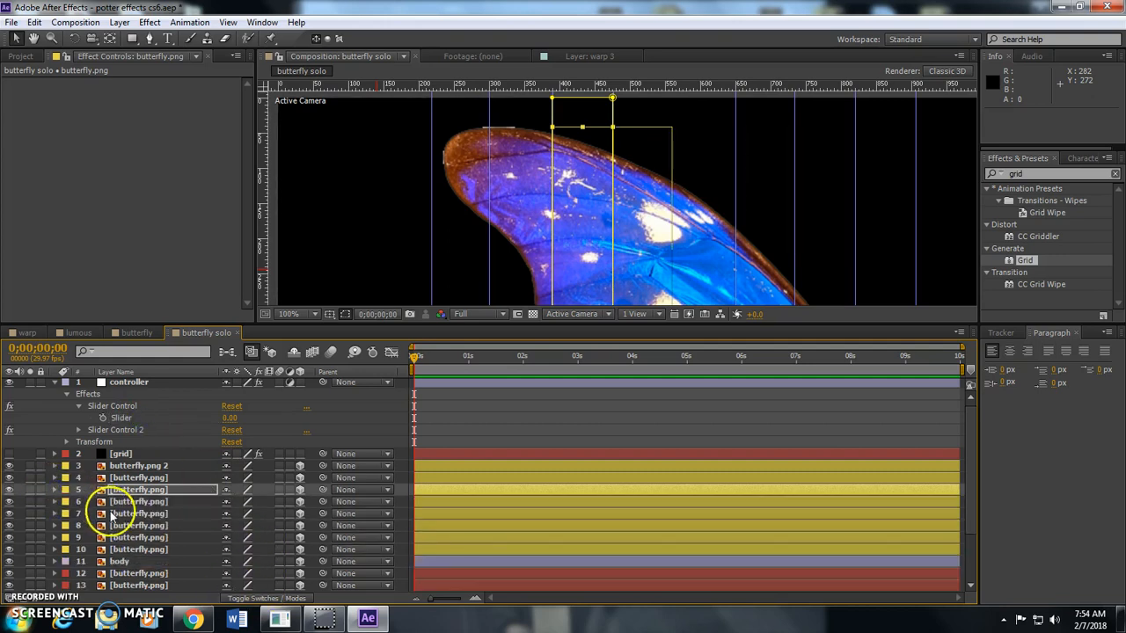
- Link strip layer 6's Y Rotation by expression to the Slider of the controller's first Slider Control and collapse the layer
click(128, 501)
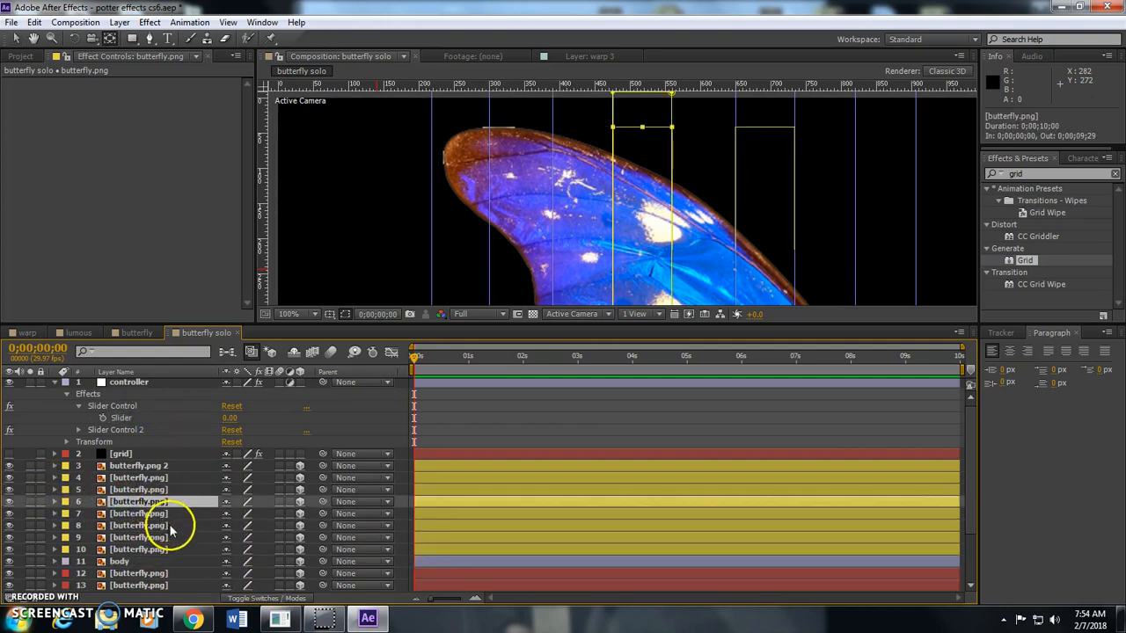
key(r)
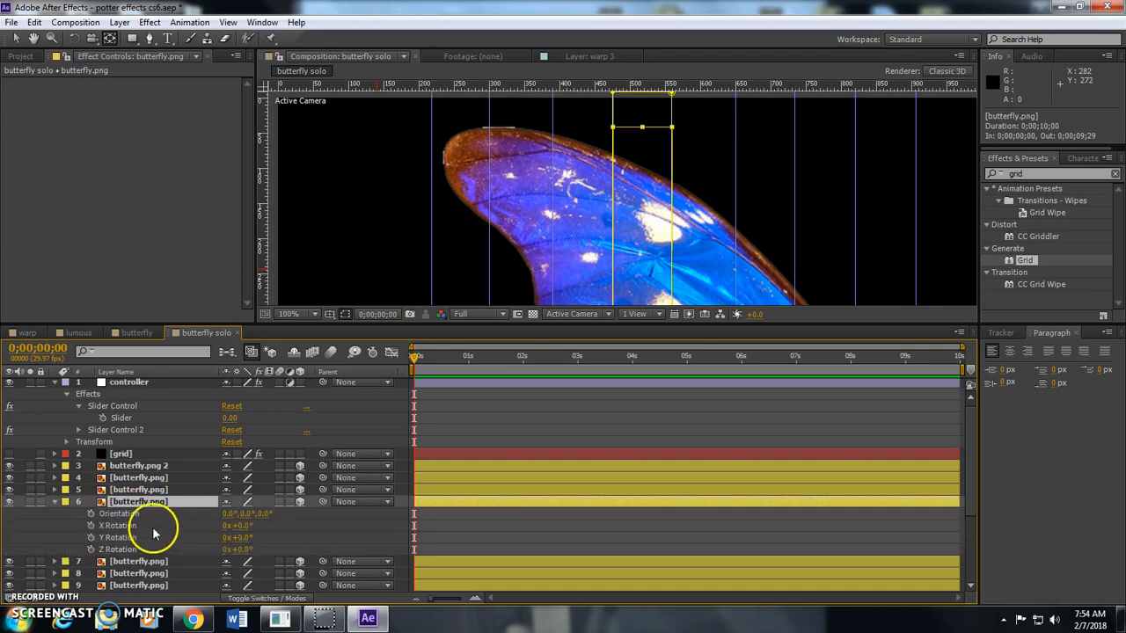
alt+click(91, 538)
drag(261, 548, 128, 420)
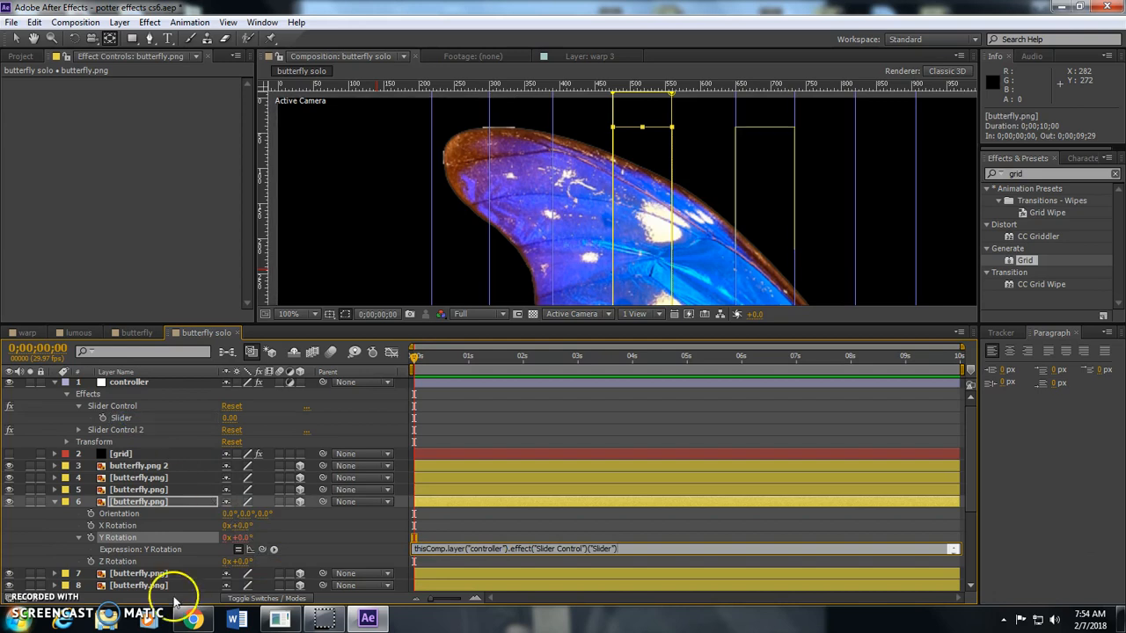
click(56, 502)
- Link strip layer 7's Y Rotation by expression to the Slider of the controller's first Slider Control and collapse the layer
click(133, 514)
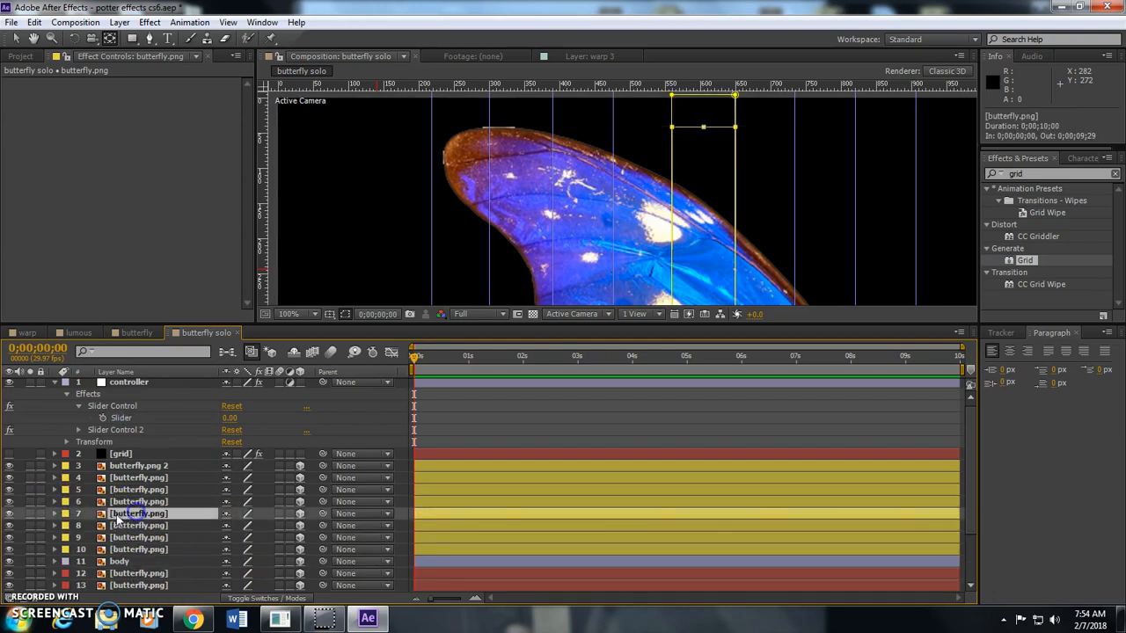
key(r)
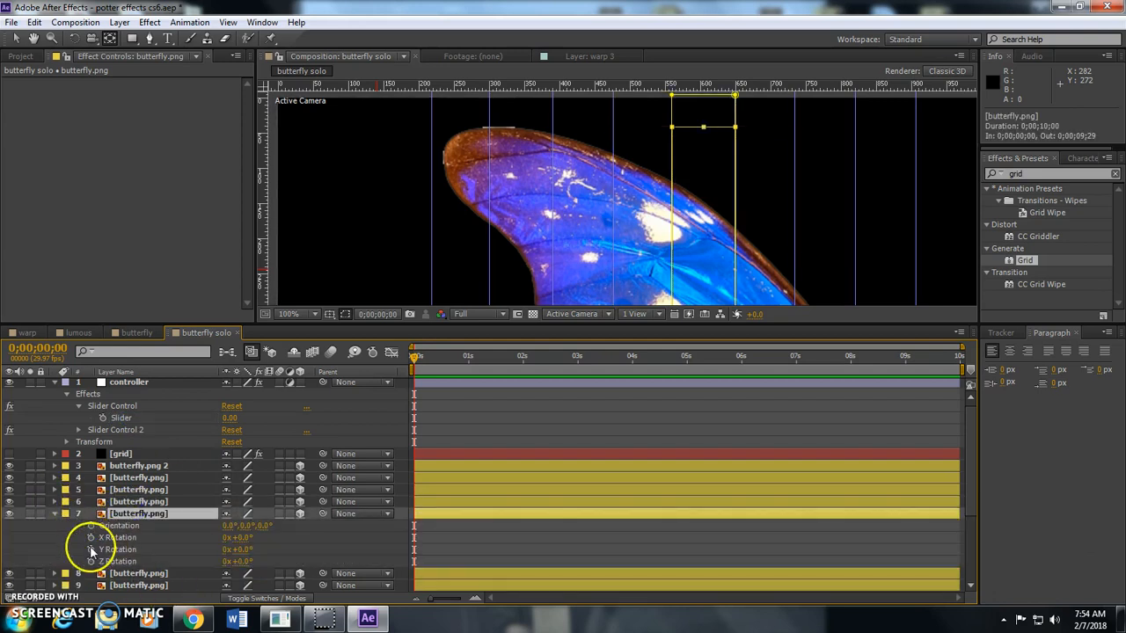
alt+click(91, 549)
drag(261, 561, 119, 419)
click(55, 514)
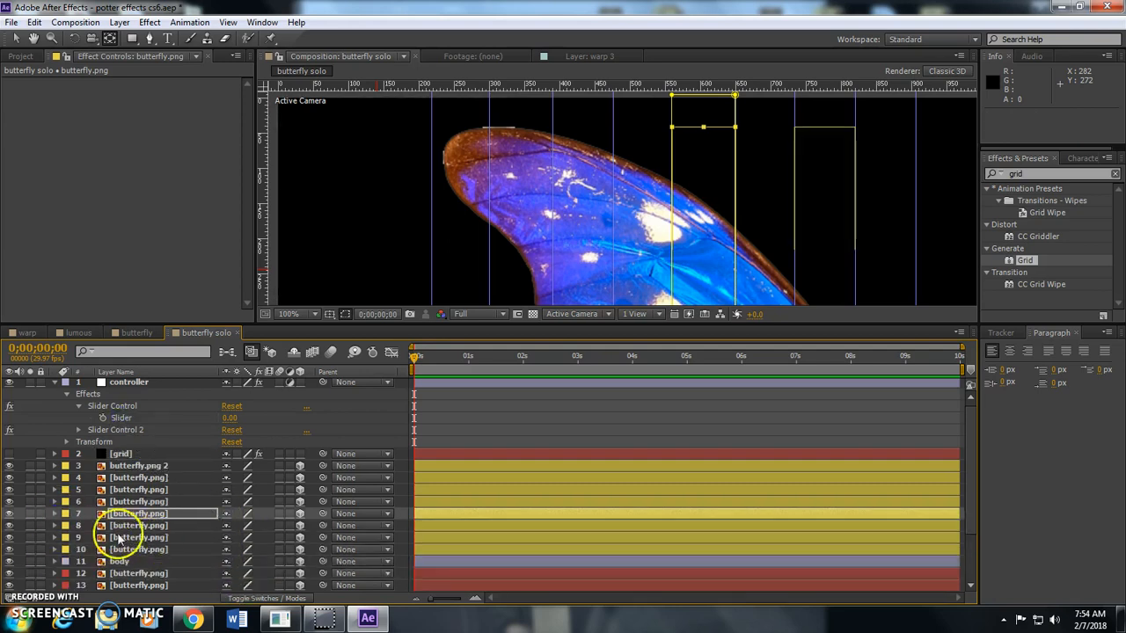
- Link strip layer 8's Y Rotation by expression to the Slider of the controller's first Slider Control and collapse the layer
click(123, 525)
key(r)
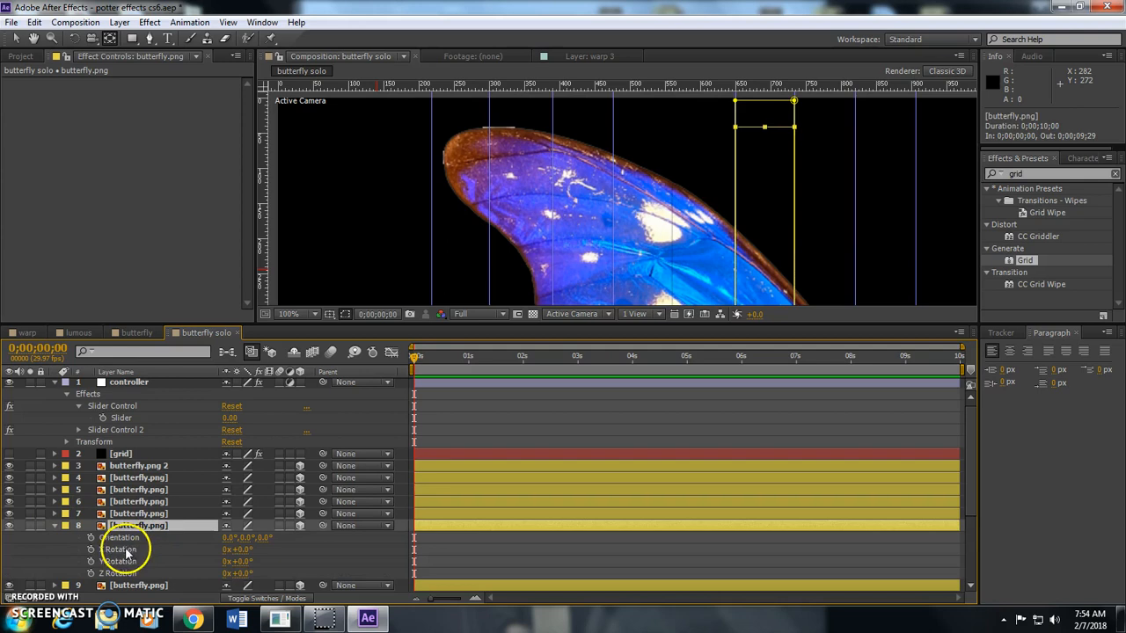
alt+click(90, 561)
drag(263, 573, 120, 418)
click(55, 525)
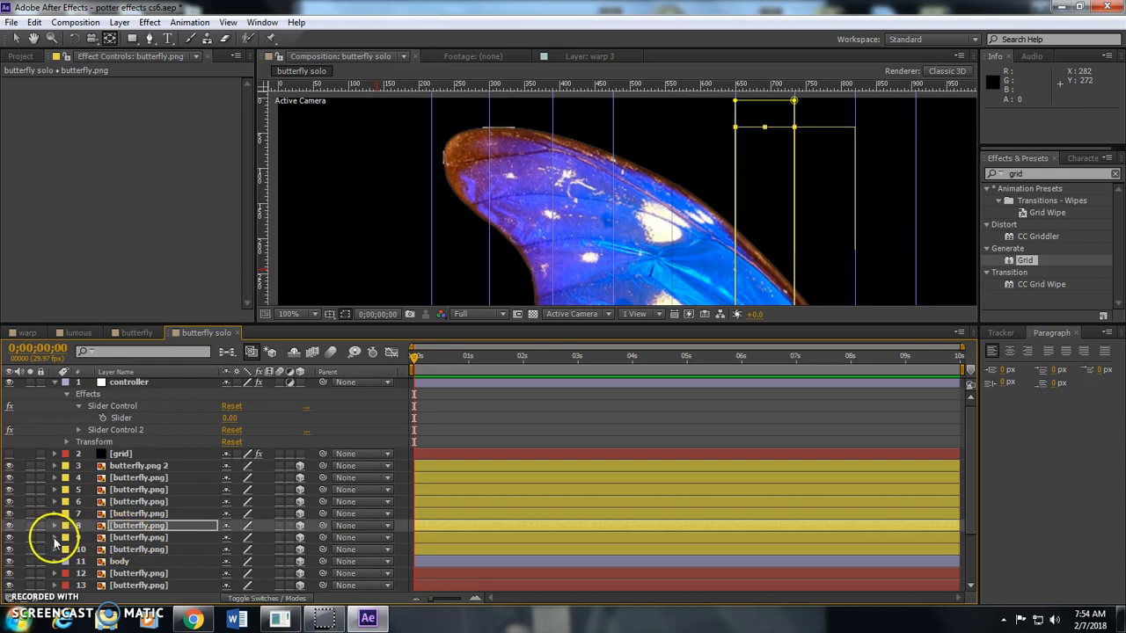
- Link strip layer 9's Y Rotation by expression to the Slider of the controller's first Slider Control and collapse the layer
click(139, 538)
key(r)
alt+click(92, 573)
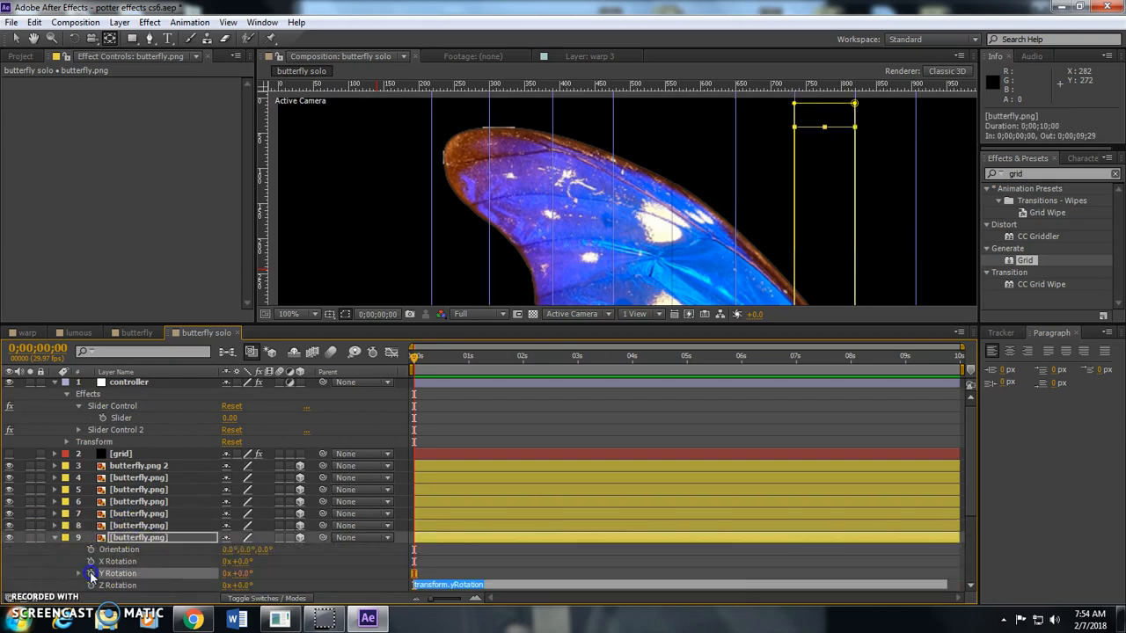
drag(262, 586, 121, 418)
click(56, 538)
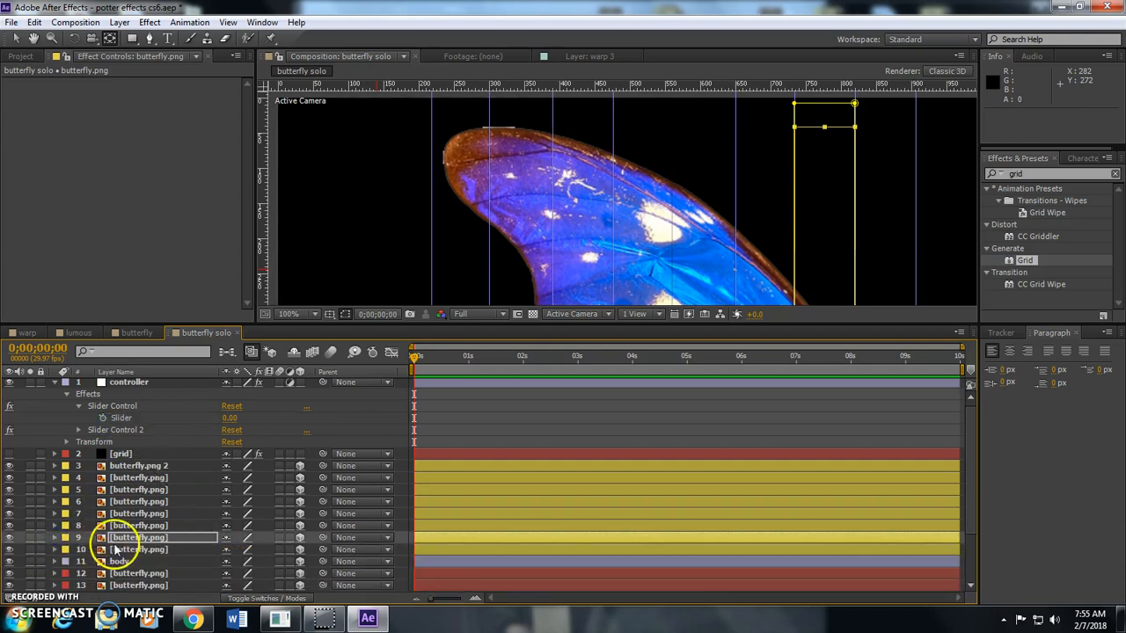
- Add an expression to strip layer 10's Y Rotation and link it to the Slider of the controller's first Slider Control
click(127, 550)
key(r)
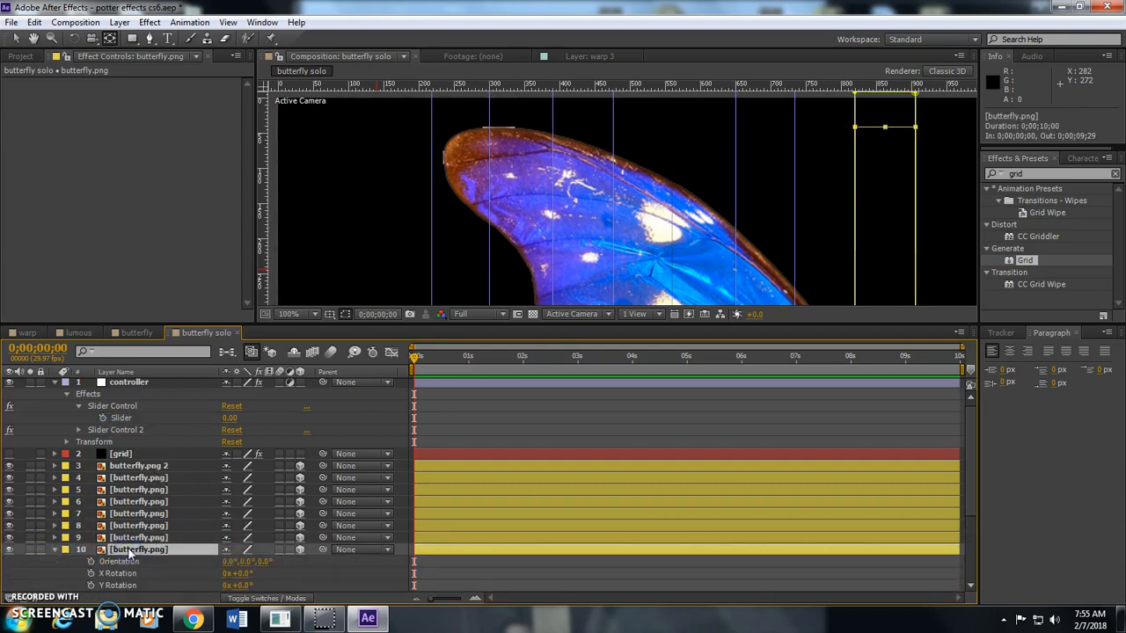
alt+click(90, 585)
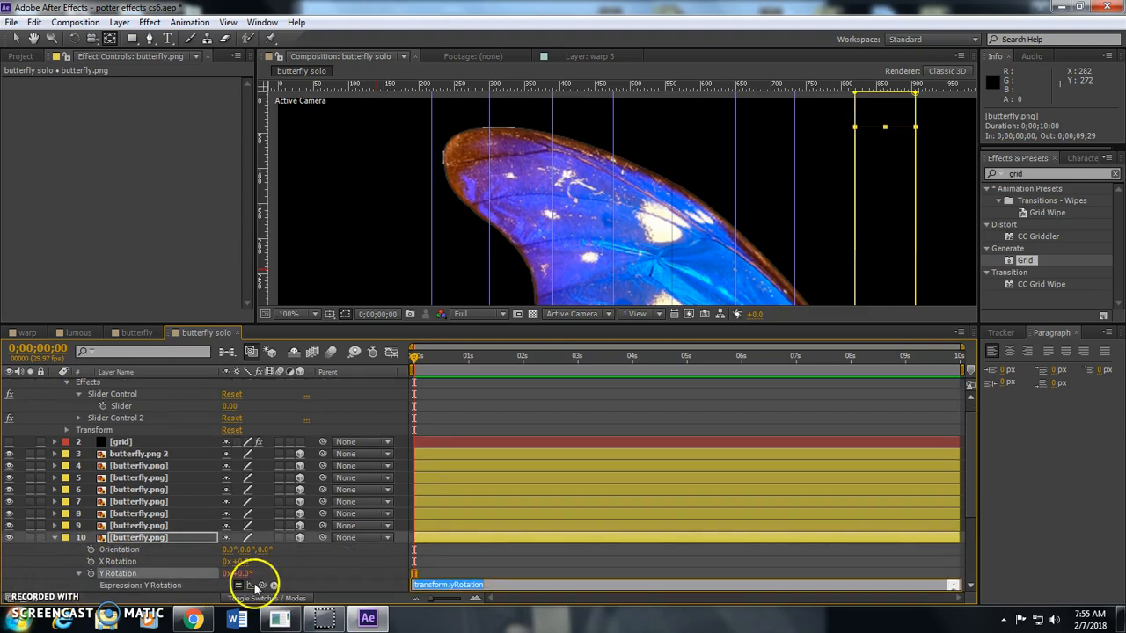
drag(249, 588, 121, 402)
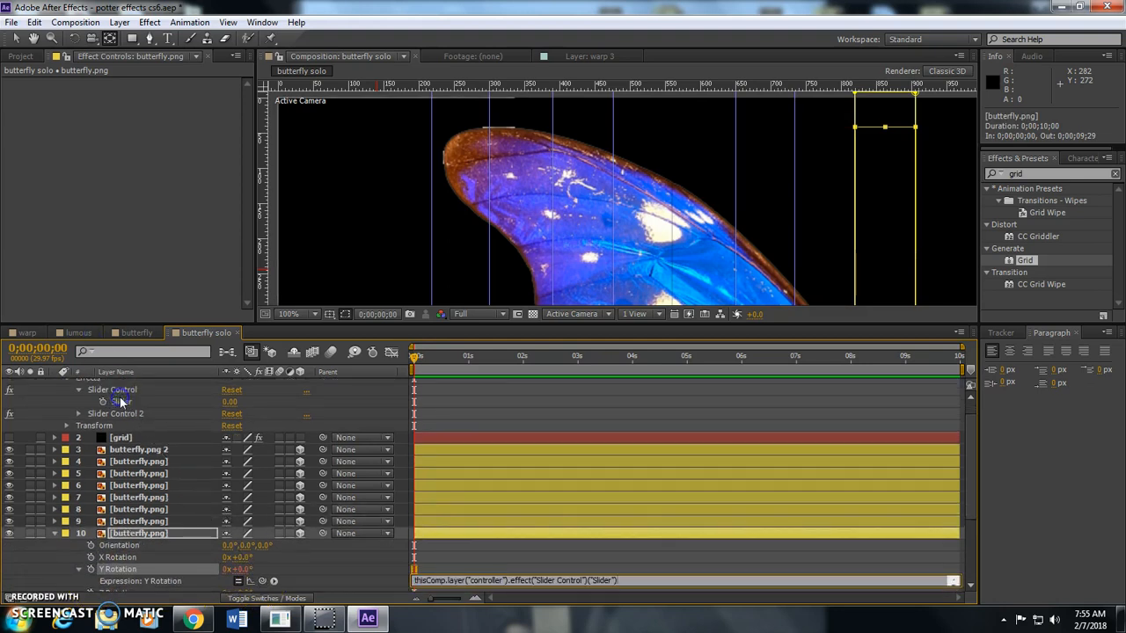
- Test the left wing by raising the controller's first Slider to about 76.78, and undo the change
scroll(588, 282, down, 4)
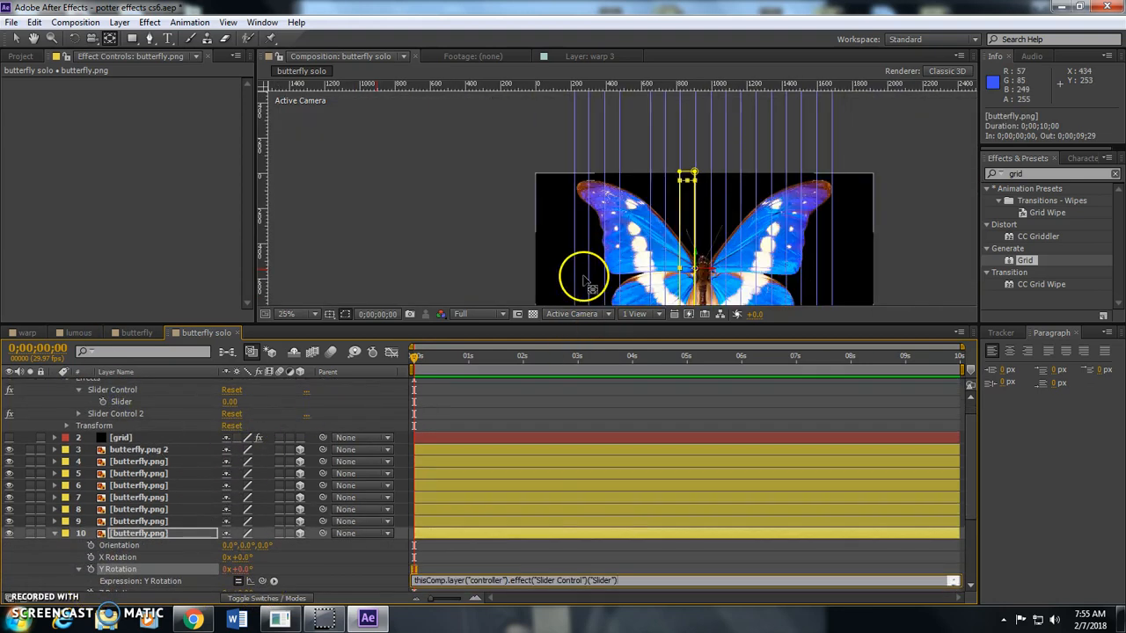
scroll(114, 403, up, 1)
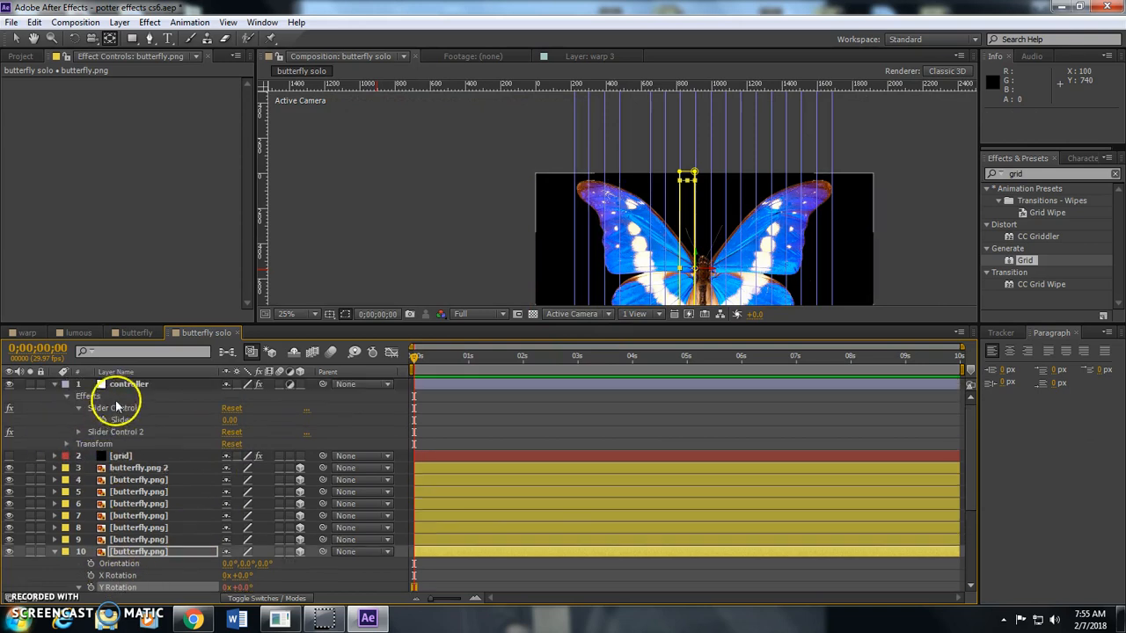
click(129, 385)
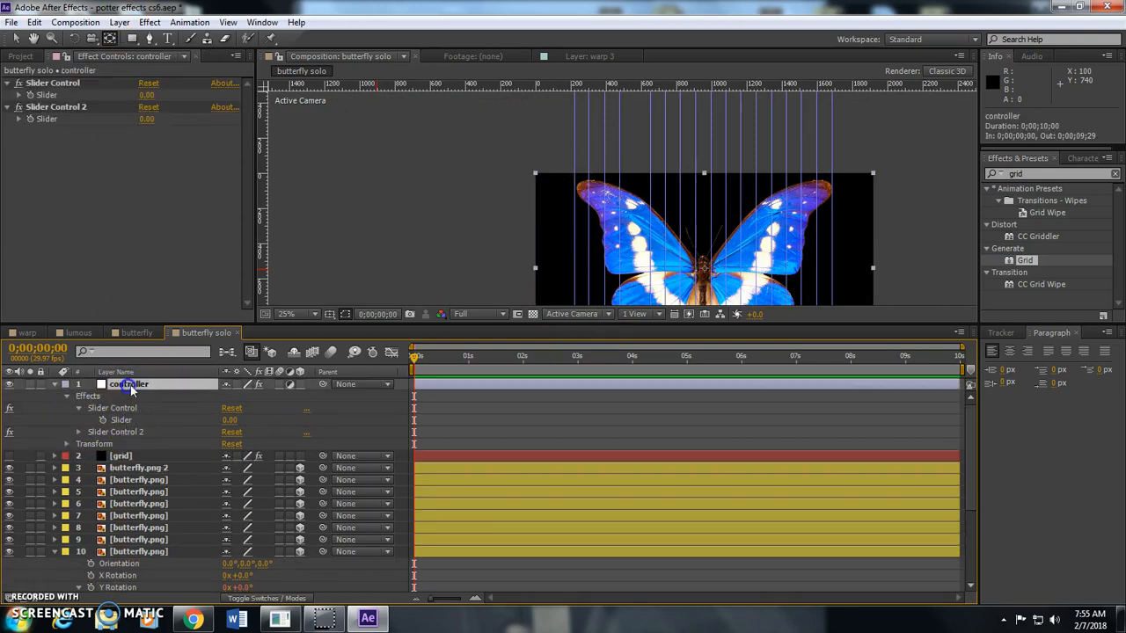
click(18, 94)
drag(44, 115, 180, 123)
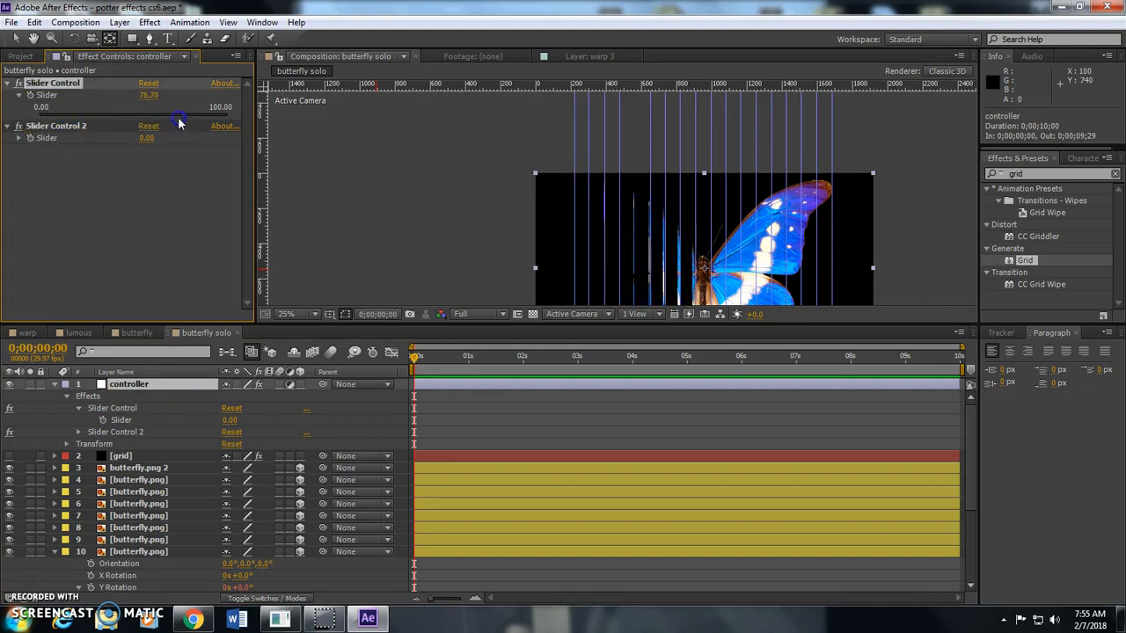
key(ctrl+z)
click(654, 221)
click(198, 403)
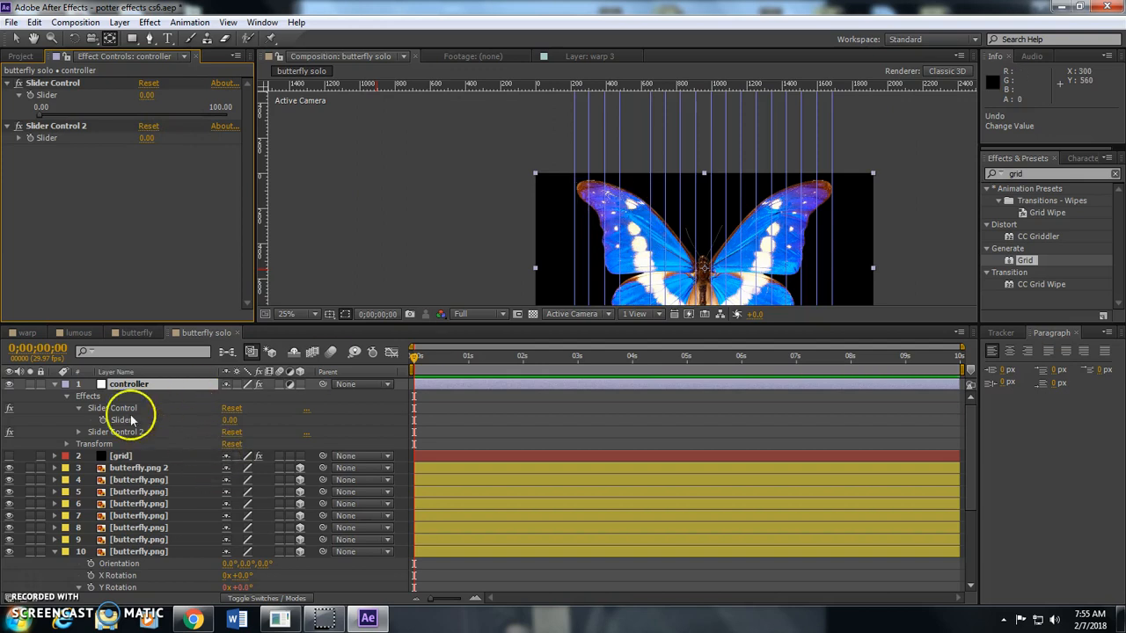
- Collapse the controller and strip layer 10, and parent strip layer 9 to the body layer
click(55, 385)
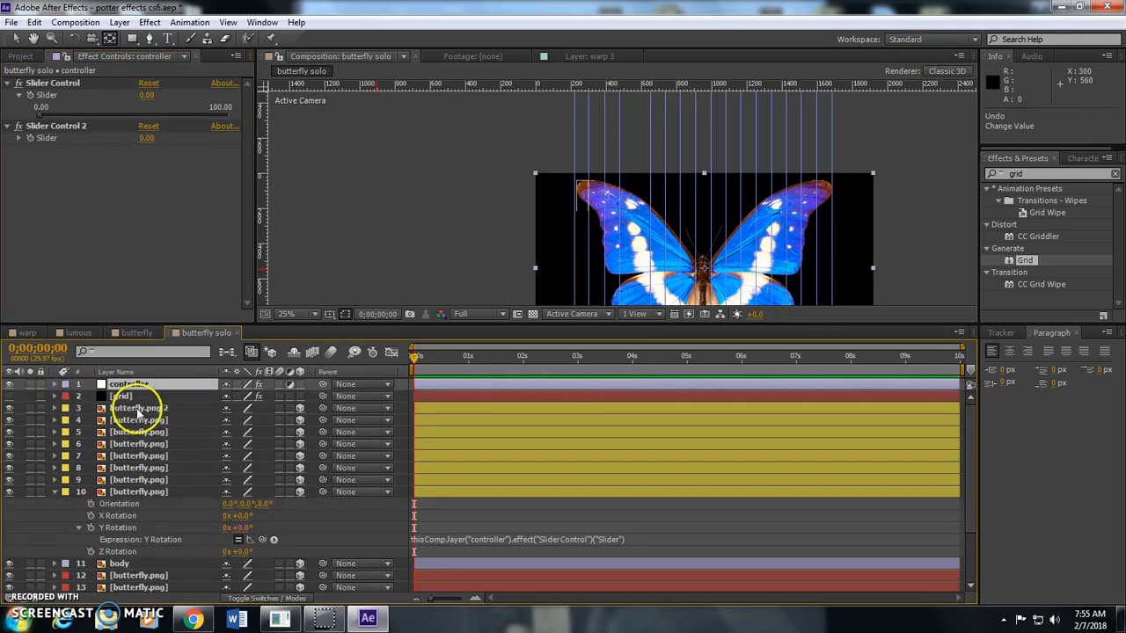
click(54, 493)
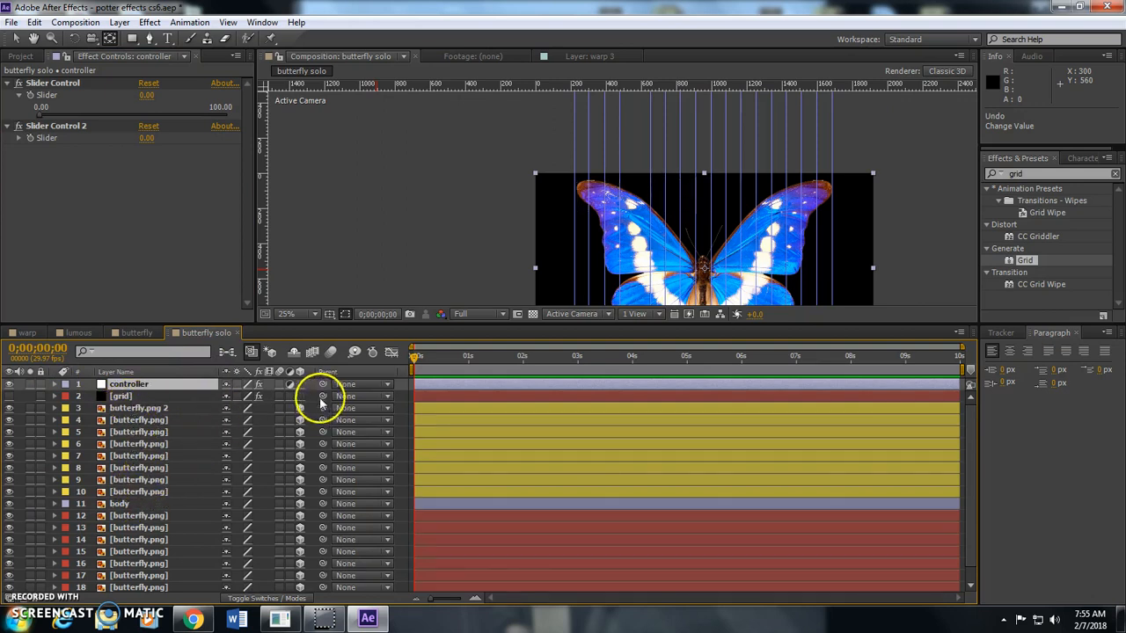
click(138, 408)
click(138, 492)
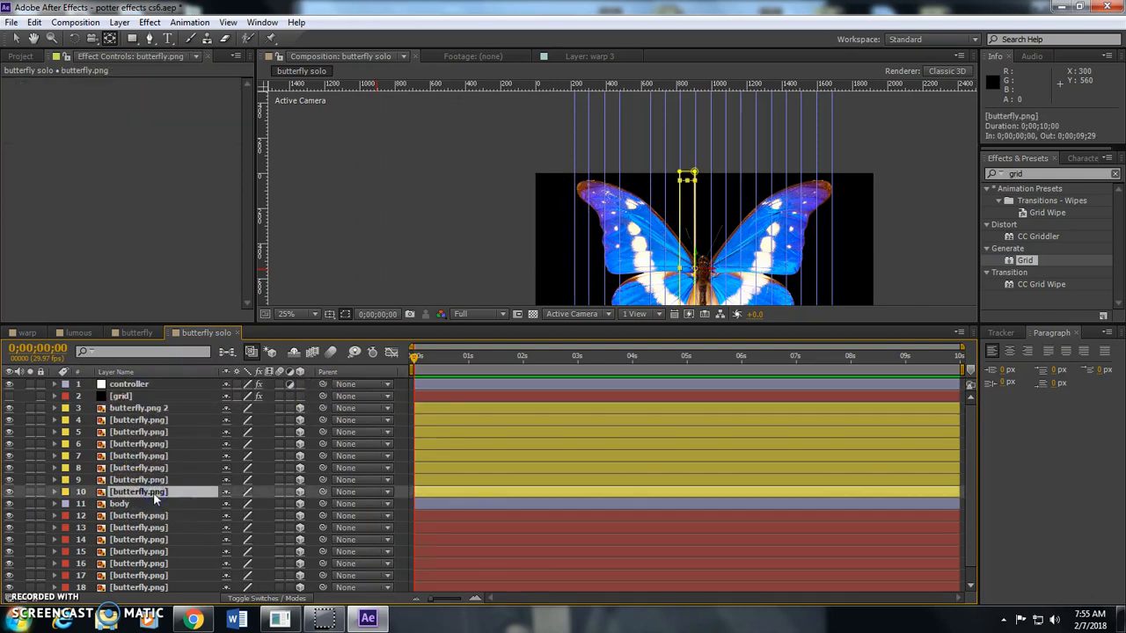
click(138, 495)
mouse_move(123, 498)
mouse_down()
mouse_move(732, 280)
mouse_move(684, 263)
mouse_move(276, 478)
mouse_move(323, 484)
mouse_move(130, 508)
mouse_up()
- Parent left-wing strip layers 8, 7, 6, 5, 4 and 3 each to the strip layer directly below it, from 9 up to 4
drag(312, 472, 149, 482)
drag(324, 458, 175, 473)
drag(323, 443, 146, 457)
drag(322, 432, 141, 450)
drag(322, 420, 227, 432)
drag(147, 437, 146, 437)
drag(323, 408, 155, 421)
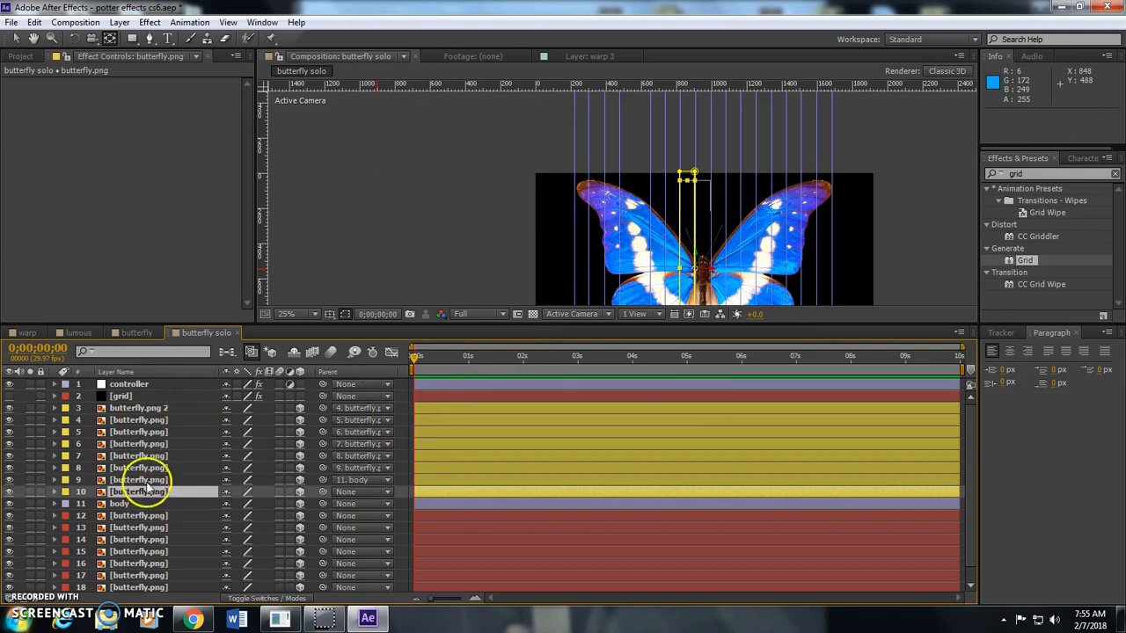
- Test the left wing's bend by raising the controller's first Slider and returning it to 0
click(121, 384)
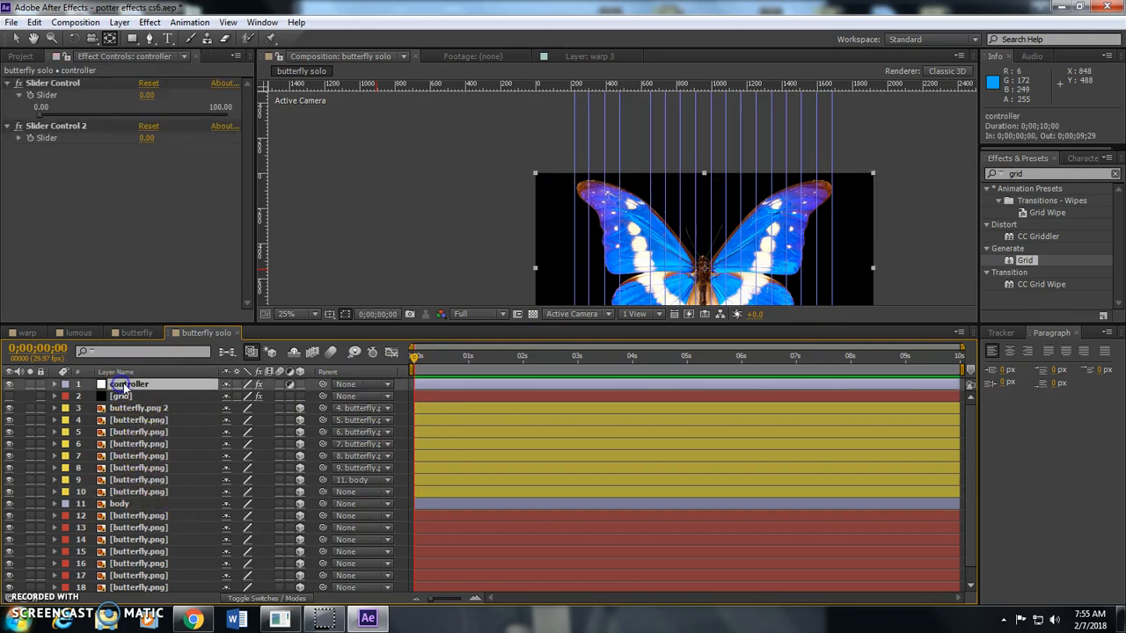
drag(40, 119, 124, 124)
drag(132, 123, 35, 121)
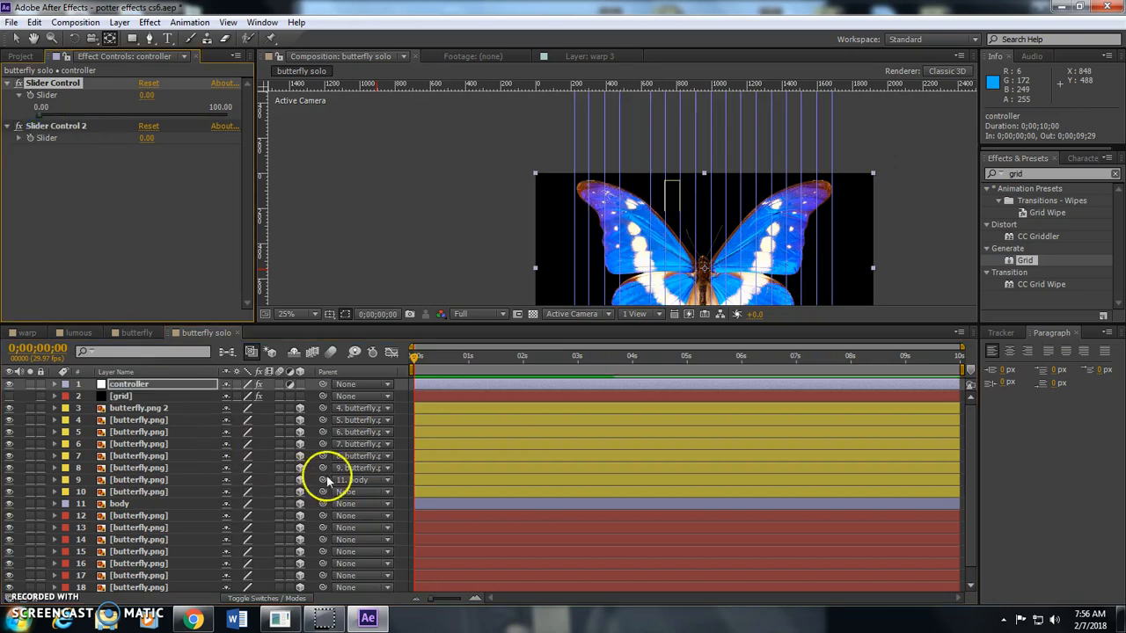
- Correct the parenting by attaching strip layer 9 to layer 10 and layer 10 to the body
click(138, 493)
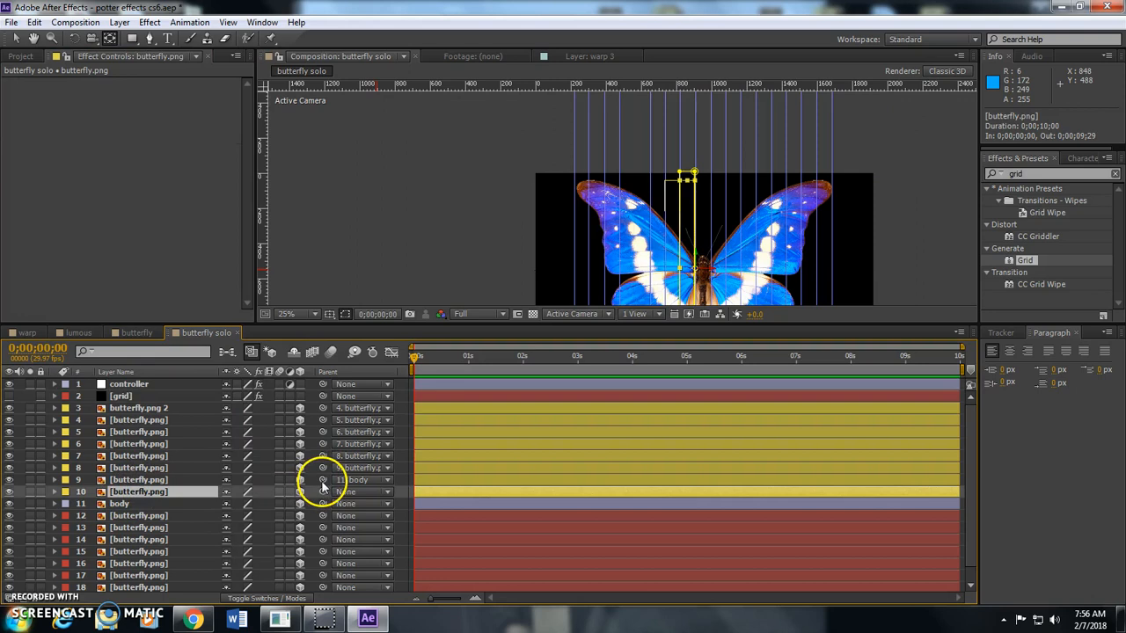
drag(321, 482, 174, 490)
drag(322, 491, 121, 503)
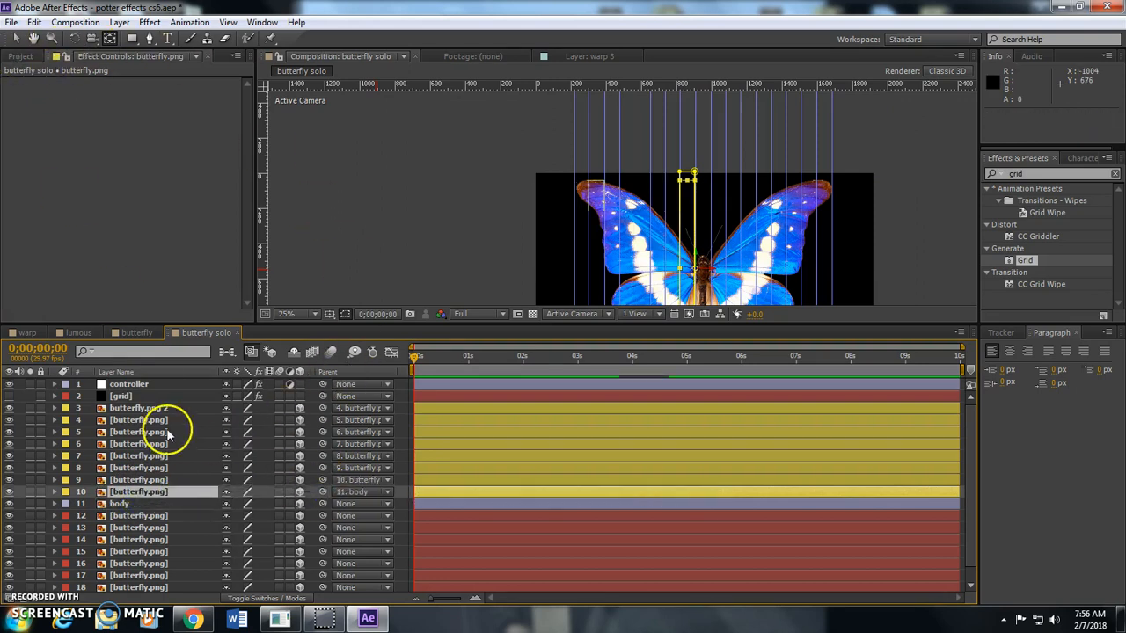
- Check the corrected wing chain by moving the controller's first Slider, leaving it at 0.37
click(122, 384)
click(19, 94)
mouse_move(39, 114)
mouse_down()
mouse_move(95, 123)
mouse_move(39, 118)
mouse_up()
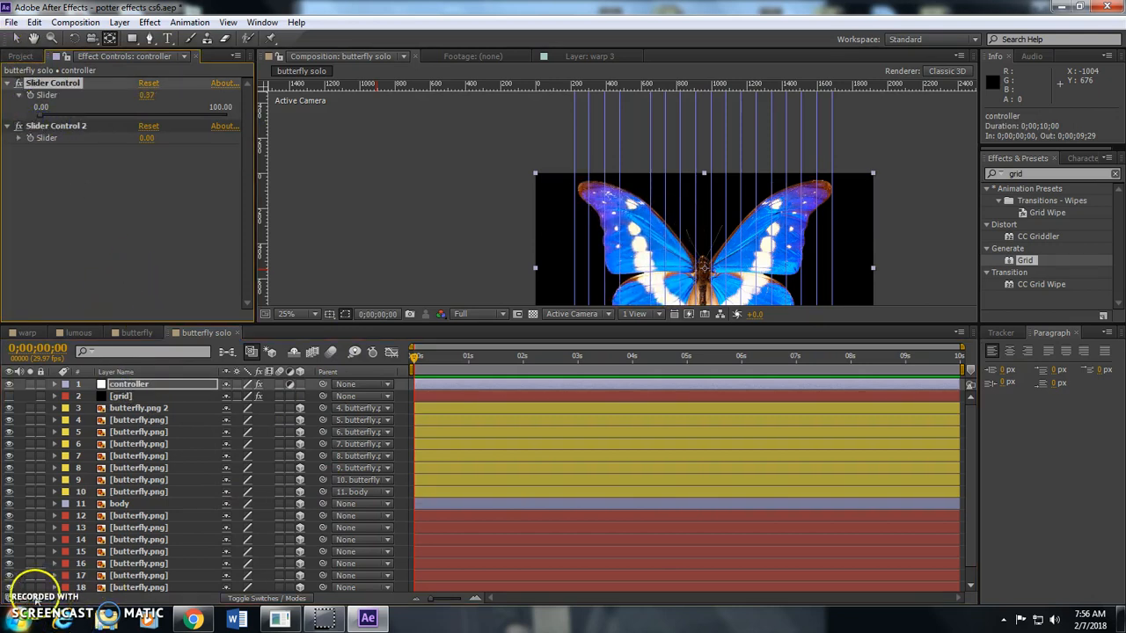